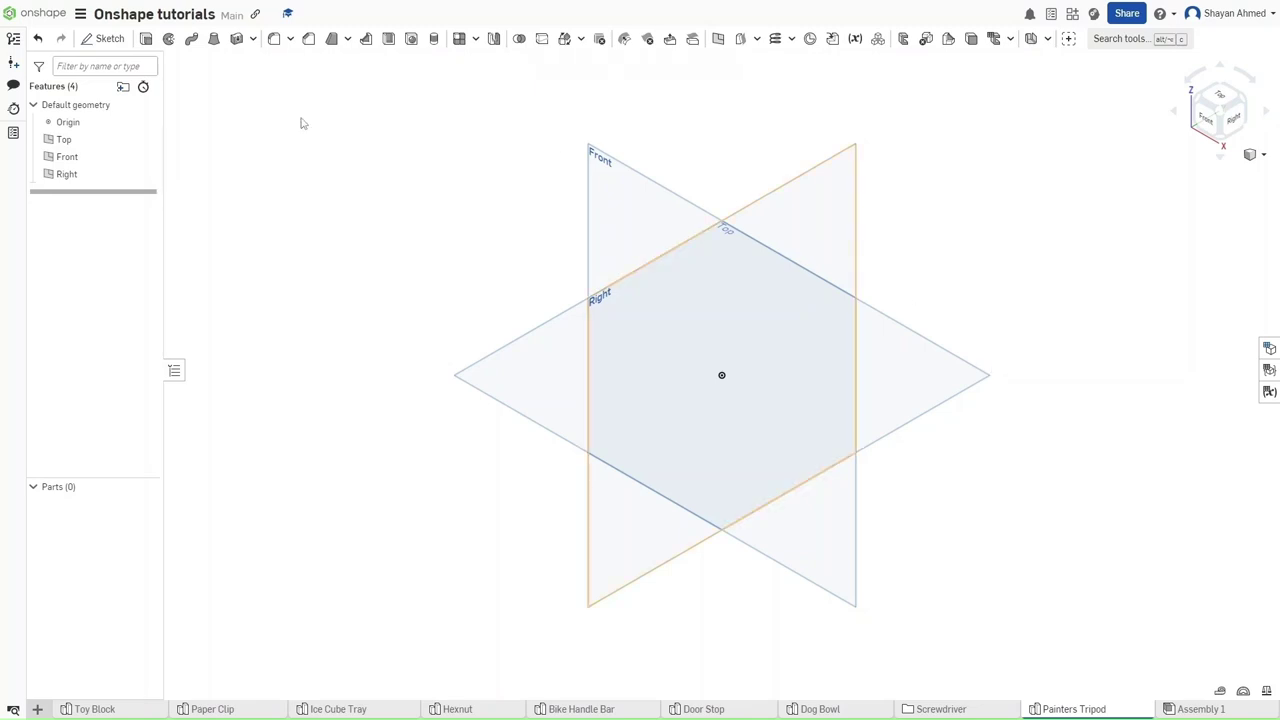
Check the workspace's default units for a millimetre length setting and accept them
click(80, 14)
click(183, 140)
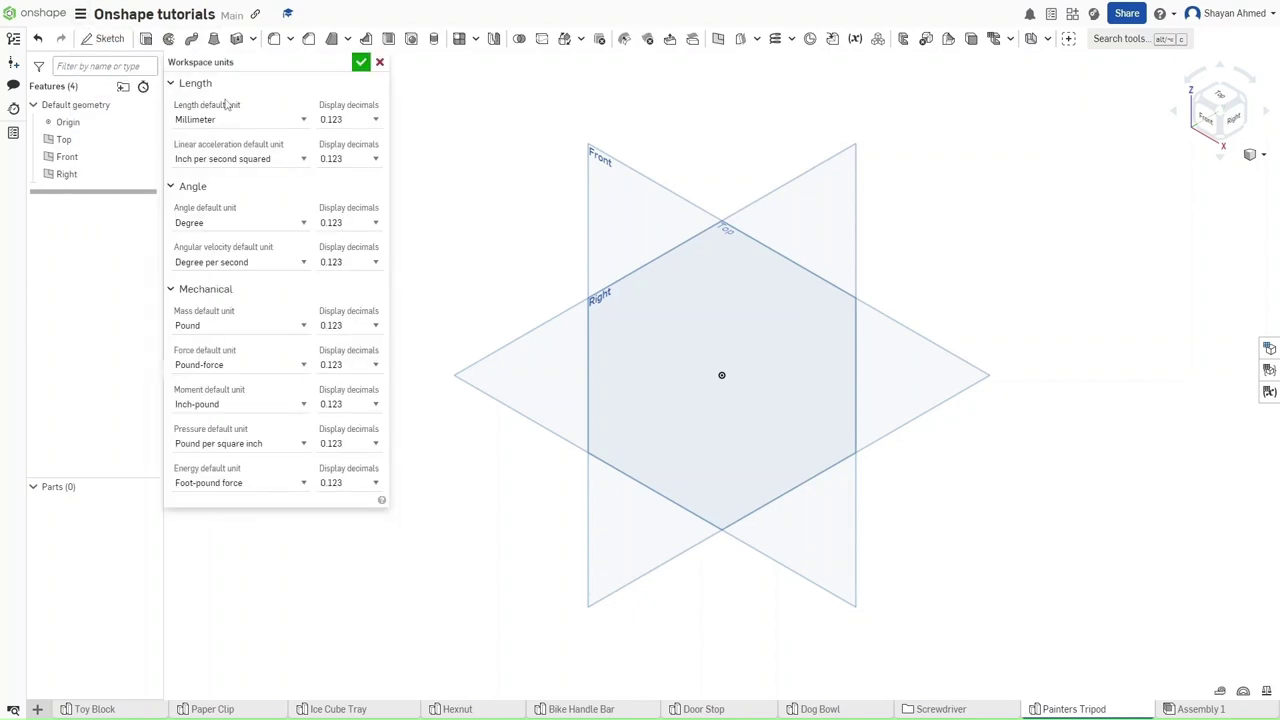
click(357, 58)
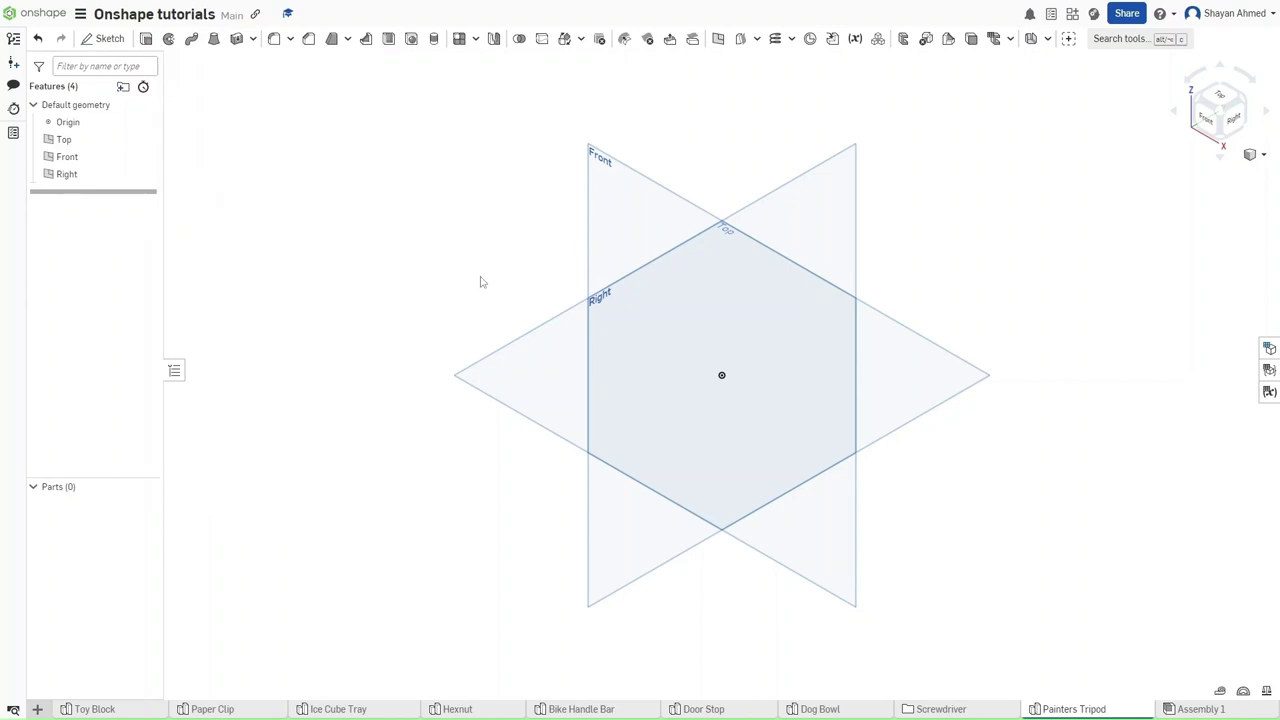
Start a sketch on the Top plane and draw a three-sided circumscribed polygon centred on the origin, with an inner circle about 85 mm in diameter
click(536, 366)
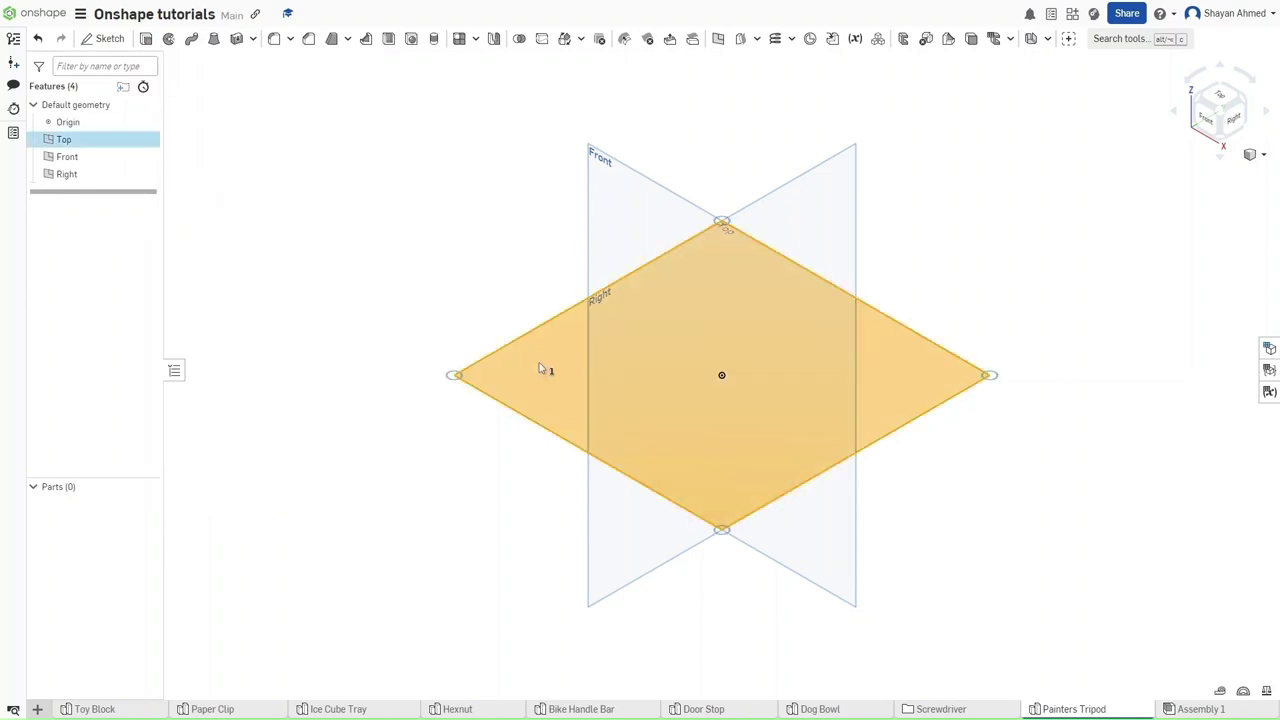
key(shift+s)
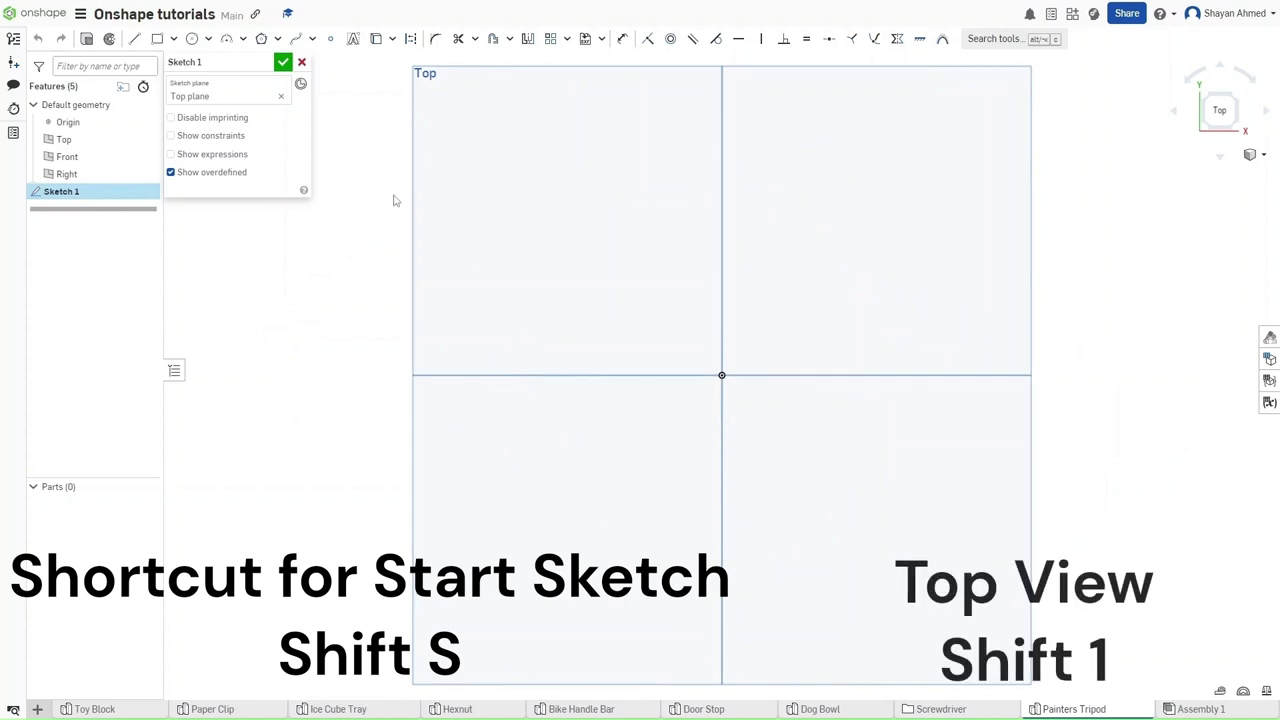
click(261, 38)
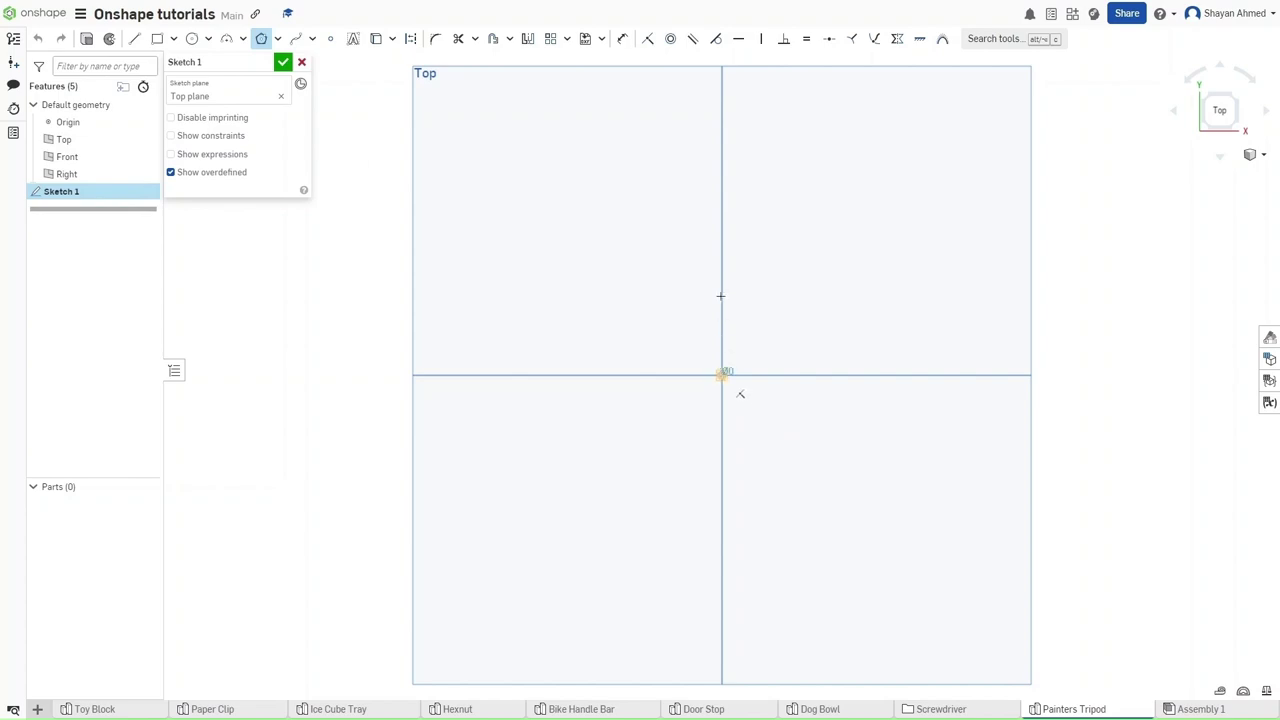
click(722, 375)
click(721, 203)
key(Down)
key(Down)
key(Down)
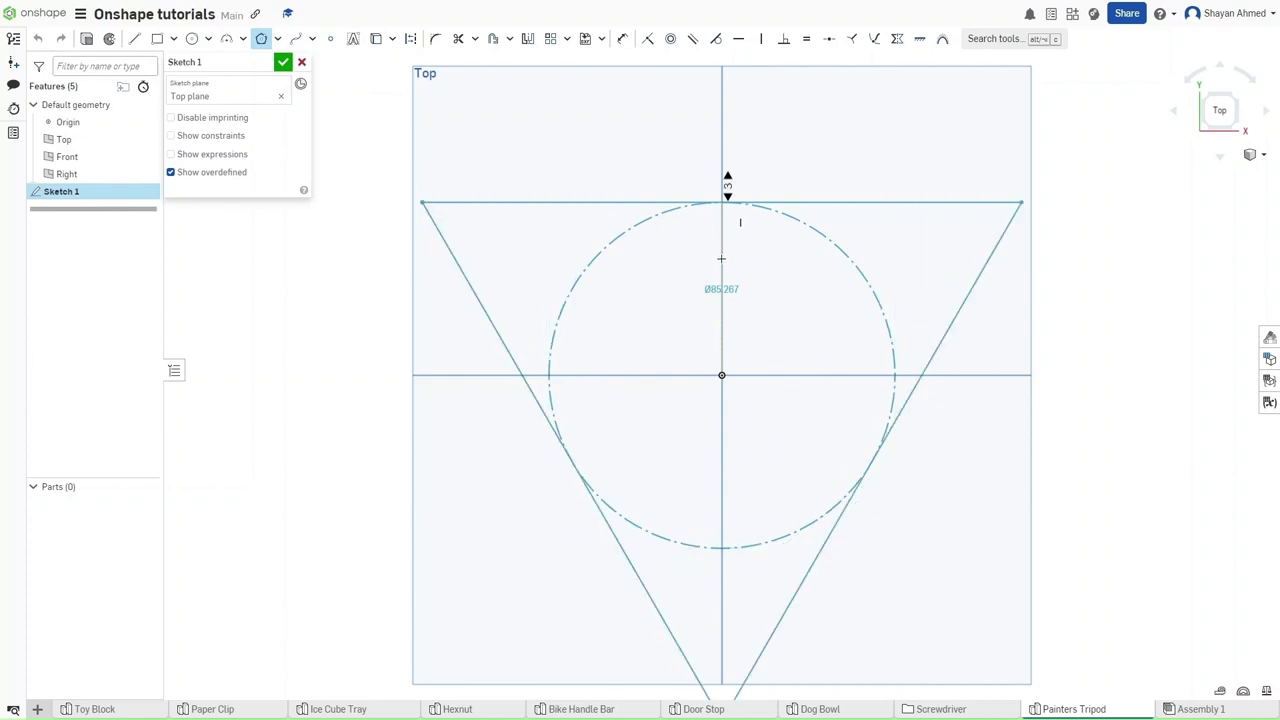
click(720, 258)
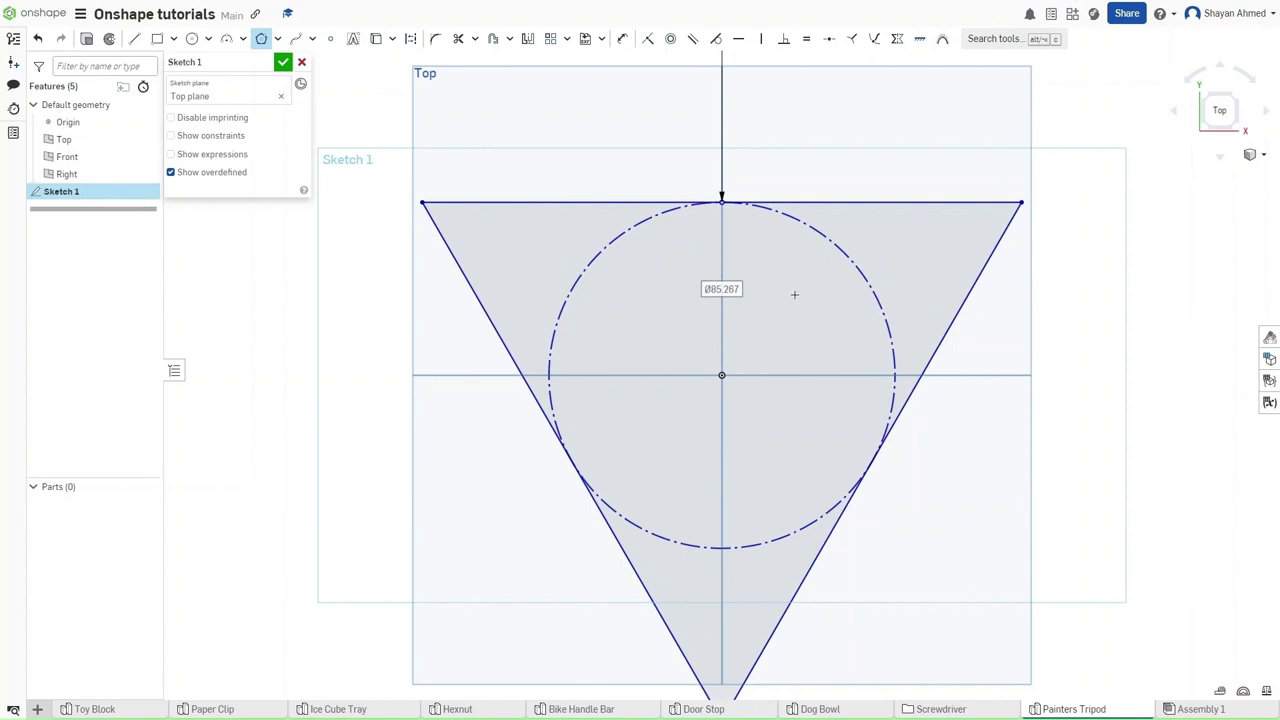
Dimension the triangle's side to 55.5 mm and finish the sketch
key(d)
click(525, 383)
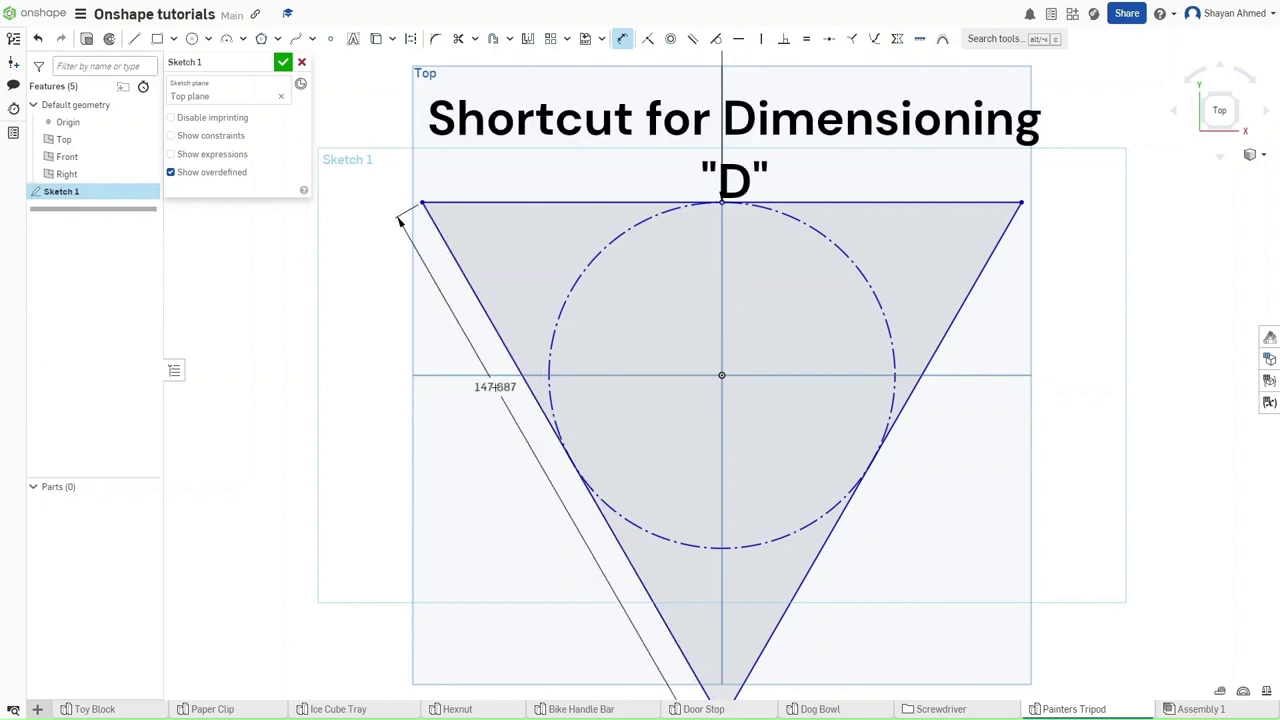
click(494, 386)
text(55.5)
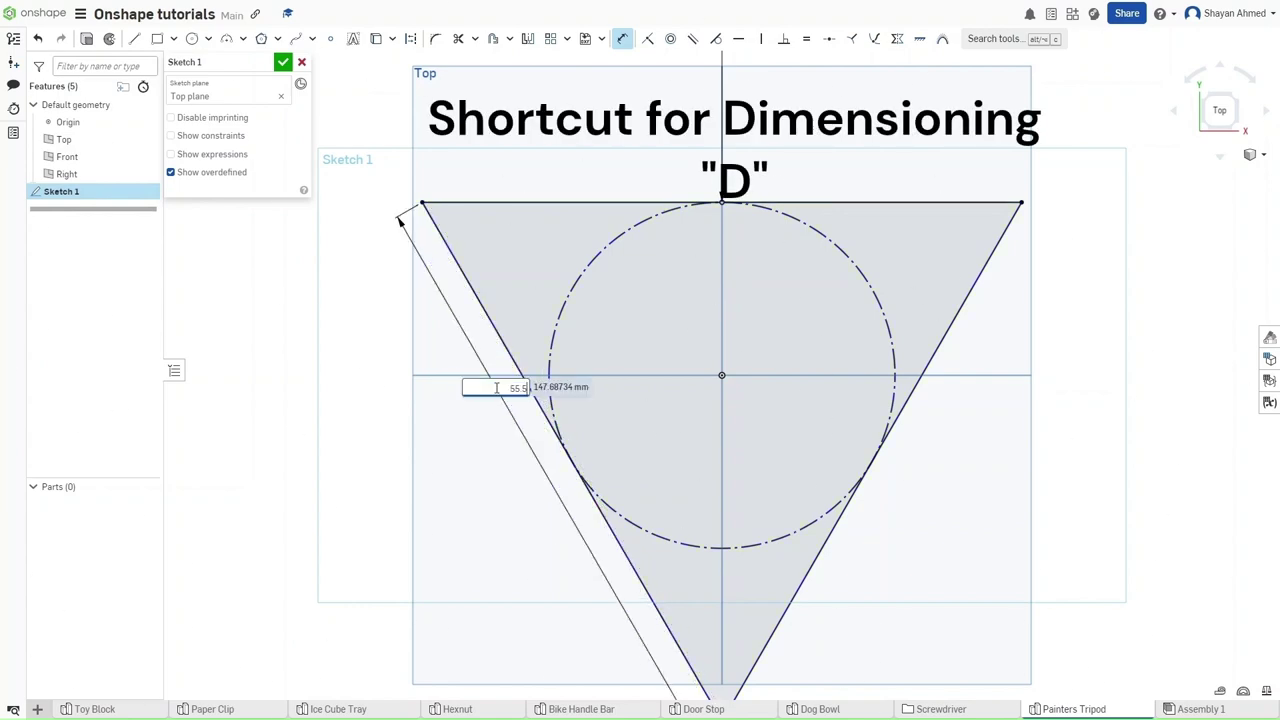
key(Return)
scroll(723, 390, up, 1)
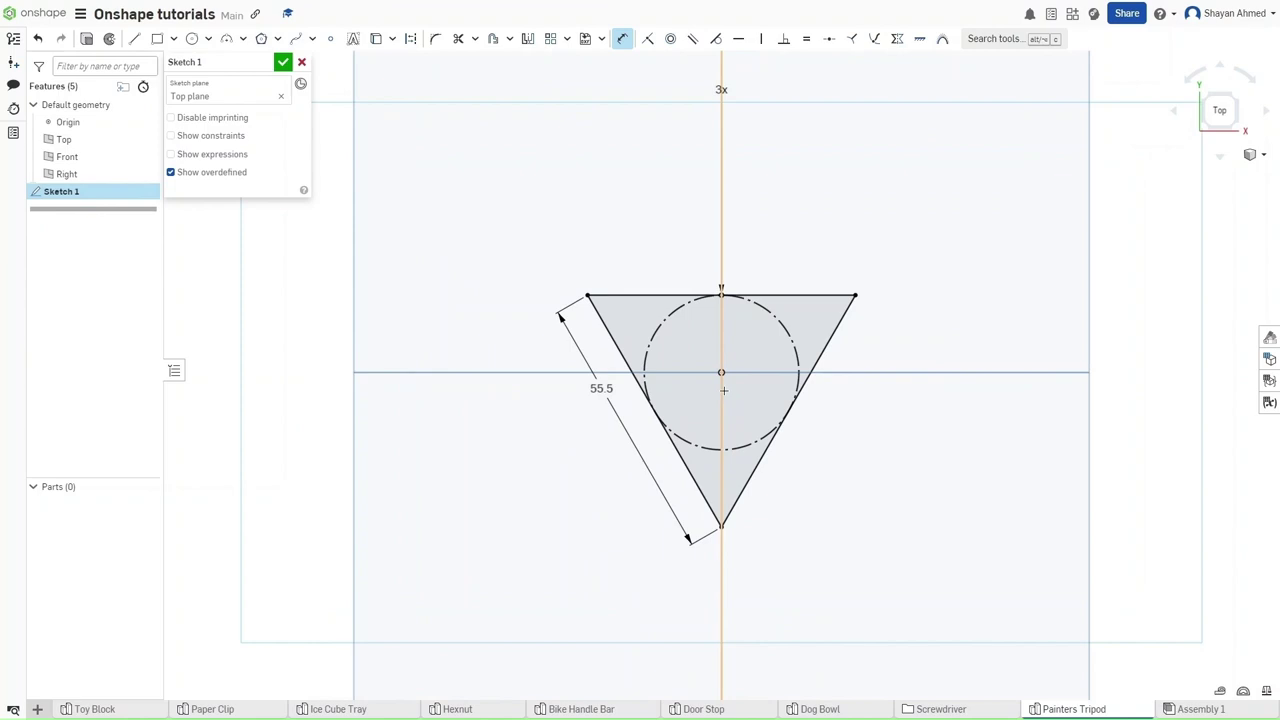
scroll(723, 390, up, 1)
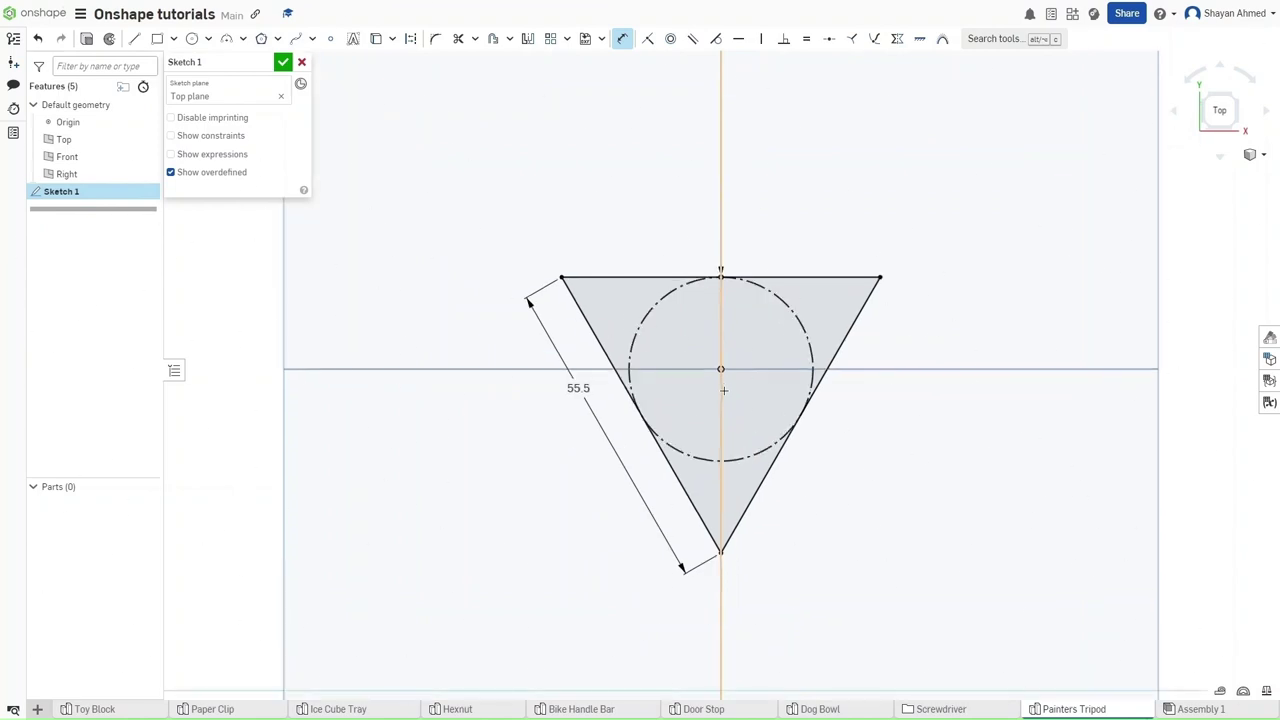
click(283, 62)
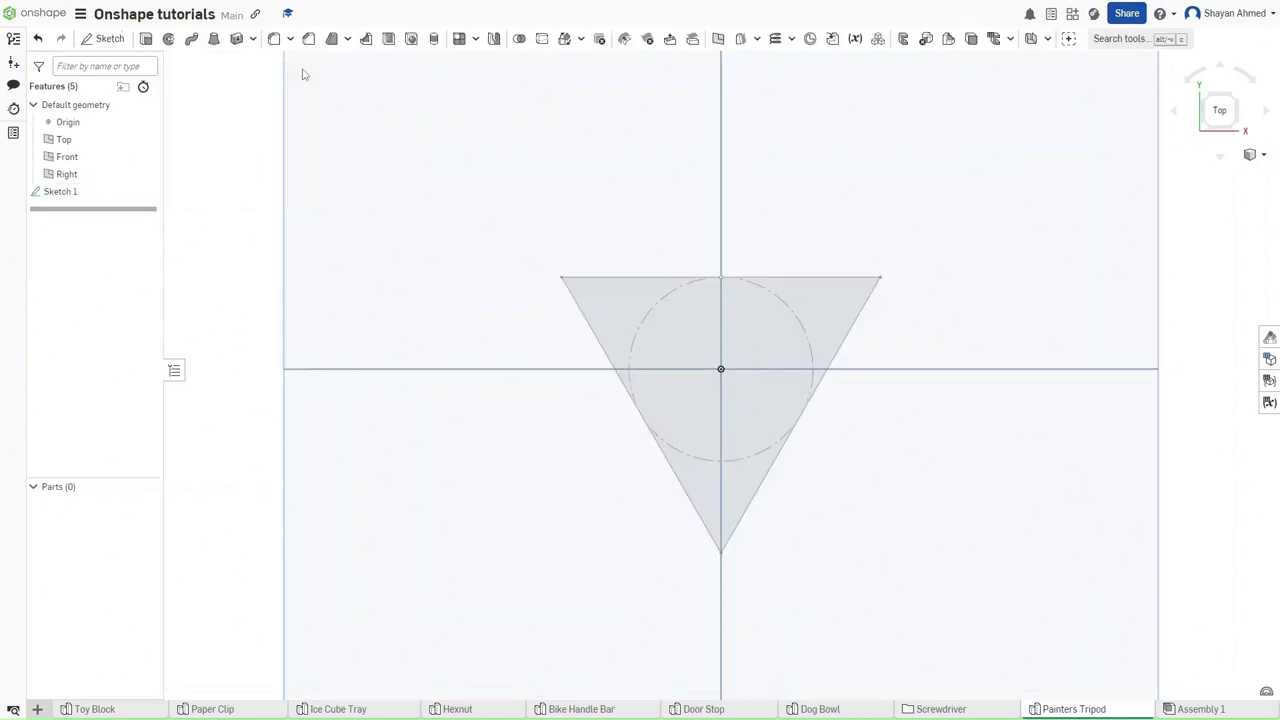
Create a construction plane offset 50 mm above the Top plane
click(718, 38)
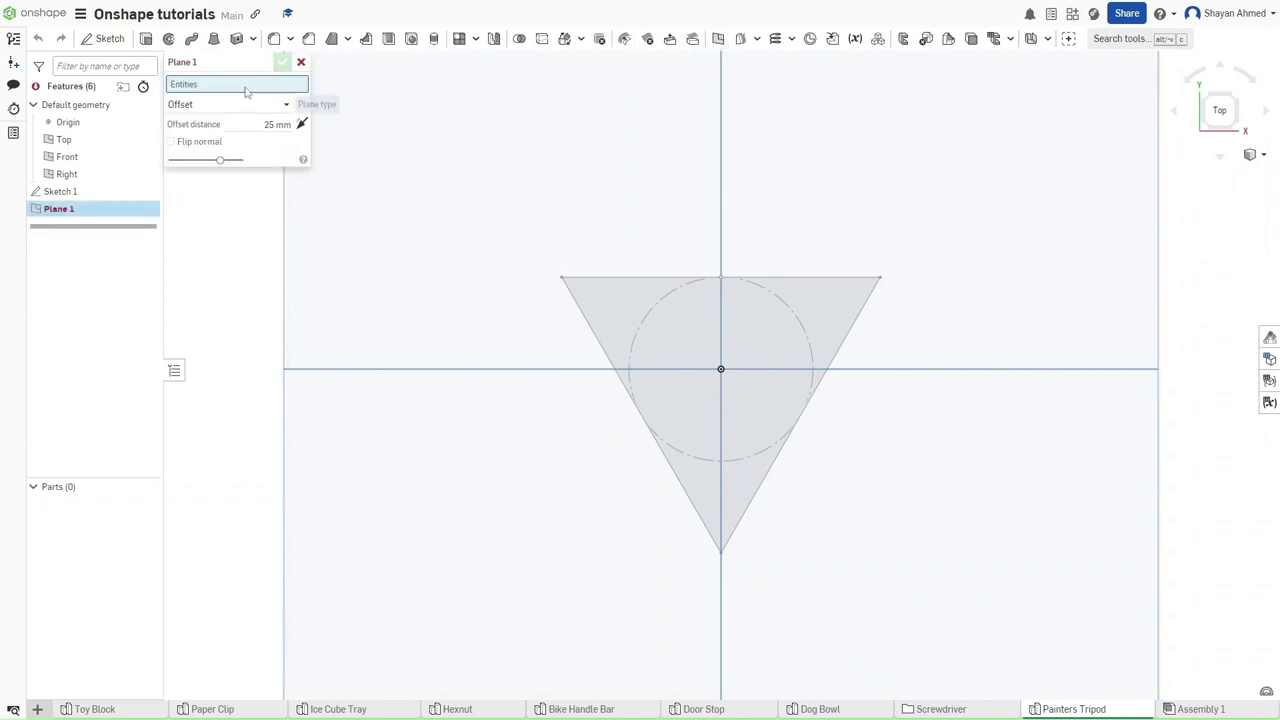
click(498, 164)
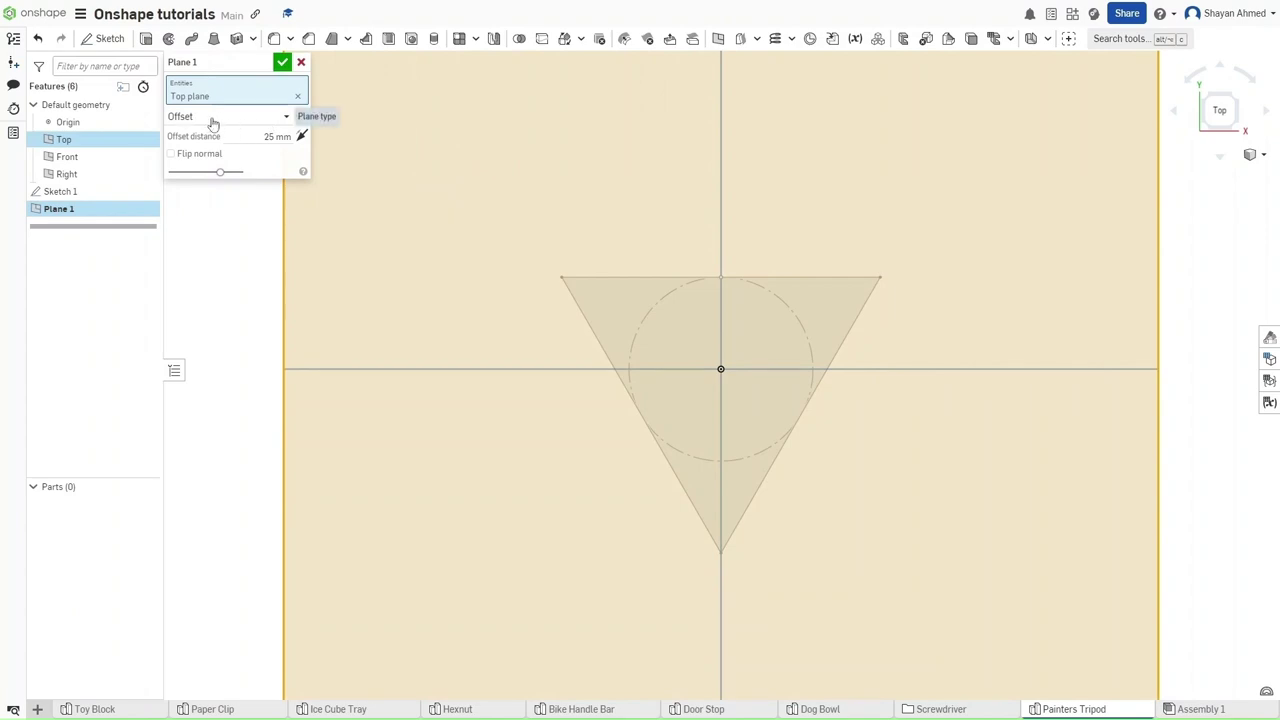
click(277, 137)
text(50)
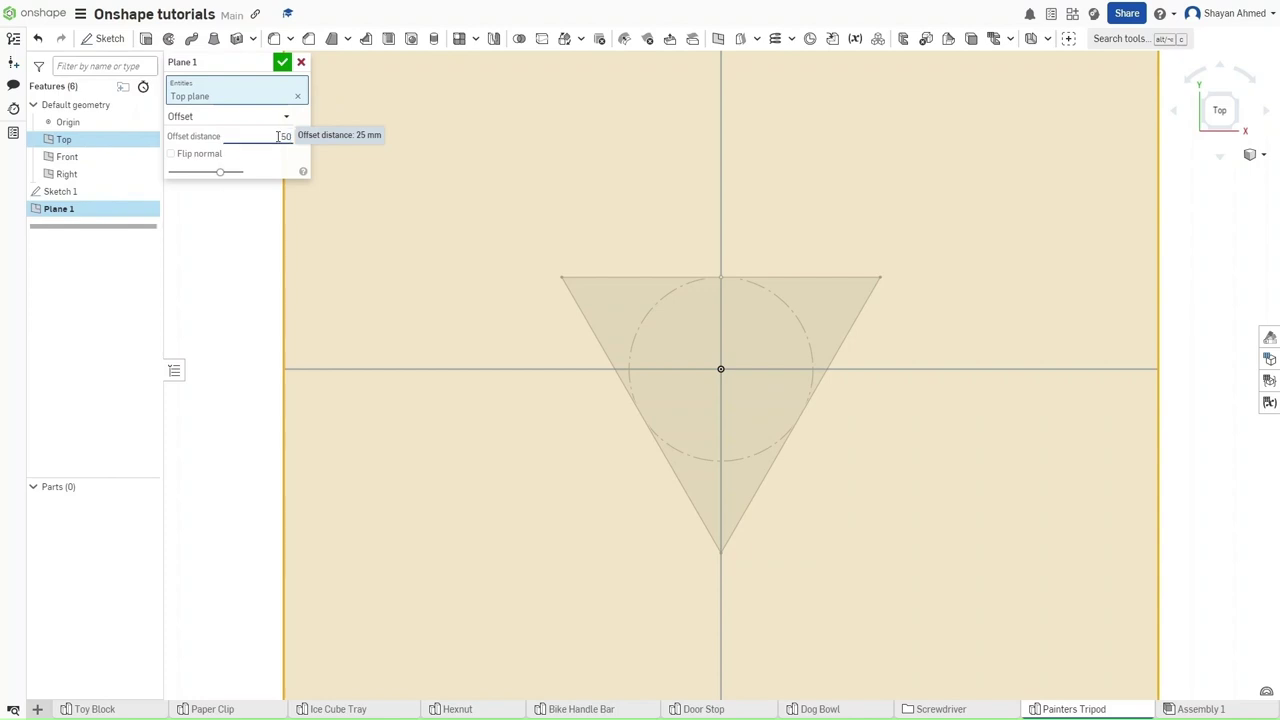
key(Return)
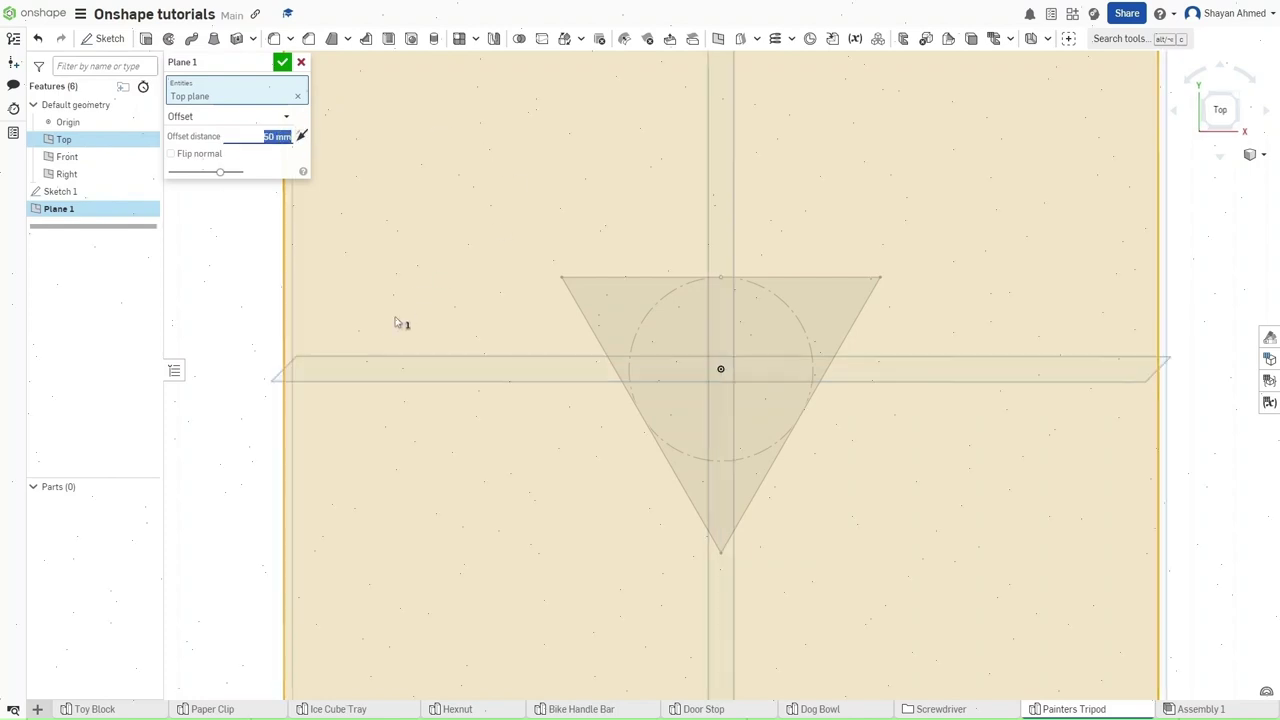
mouse_move(400, 314)
right_down()
mouse_move(431, 269)
mouse_move(410, 282)
right_up()
scroll(410, 282, down, 3)
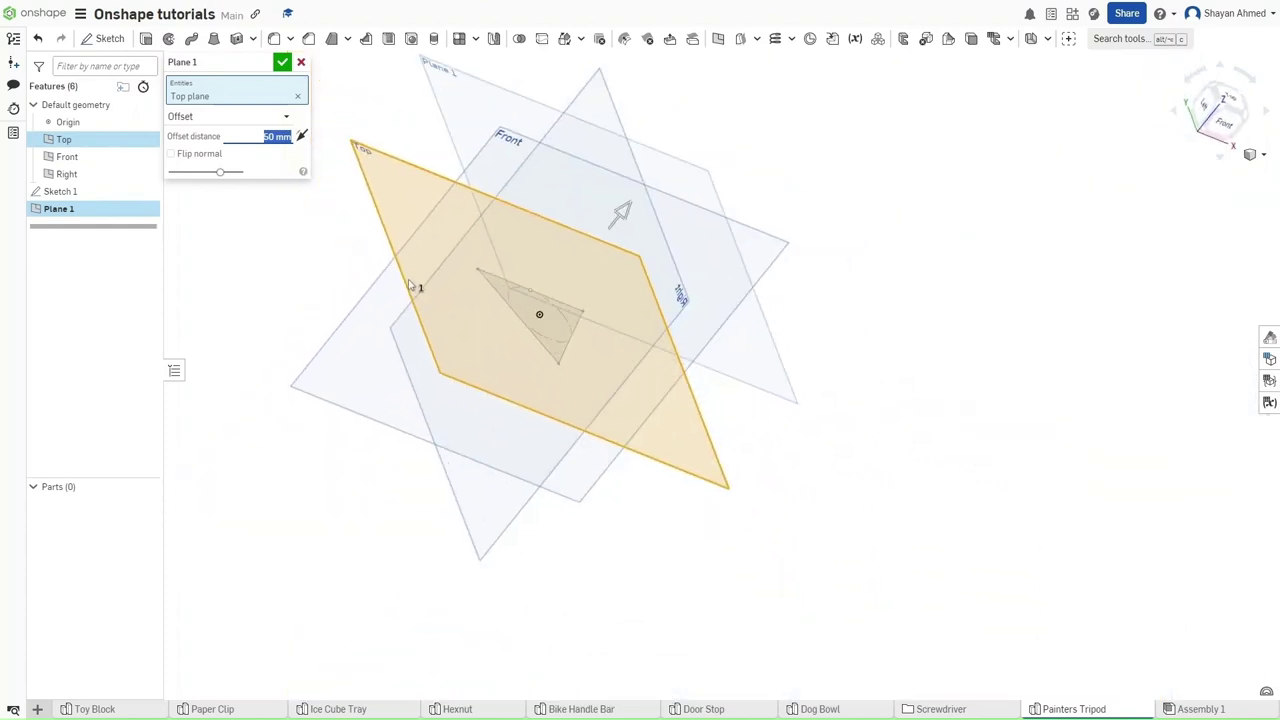
text(8)
click(317, 405)
key(shift+7)
key(shift+7)
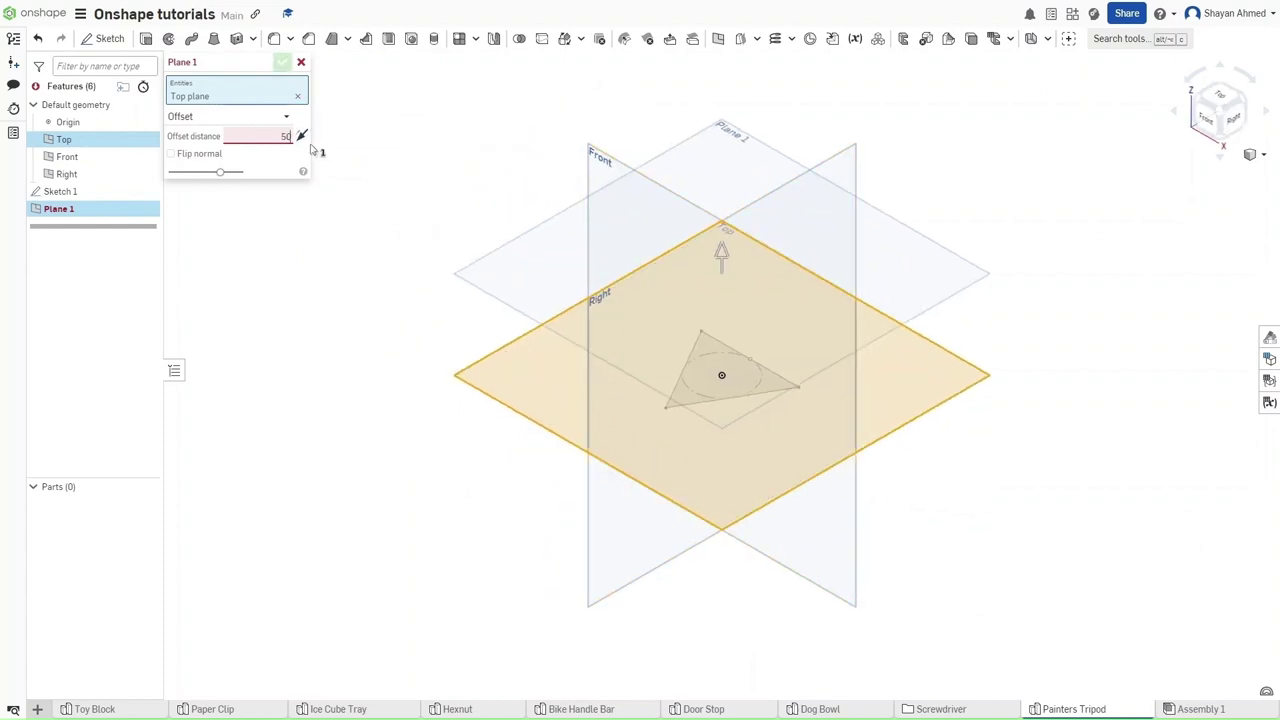
click(283, 62)
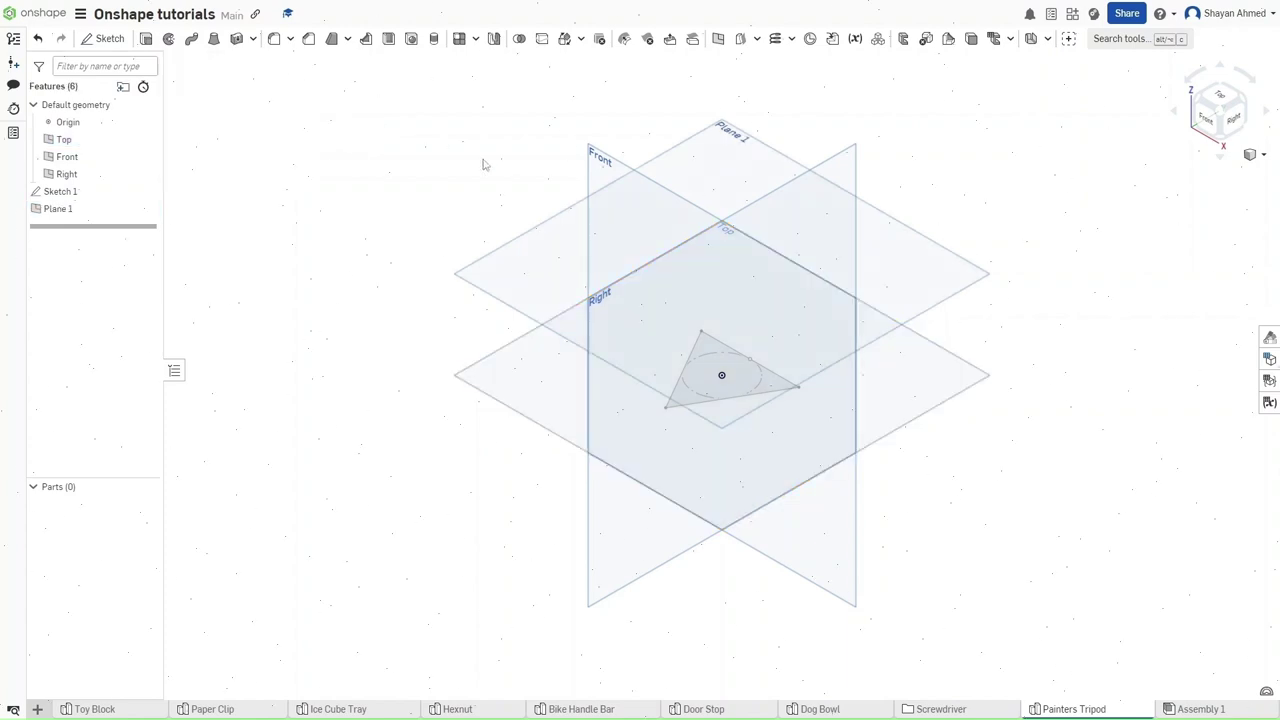
Start a sketch on the offset plane and project the three edges of the base triangle into it
click(508, 256)
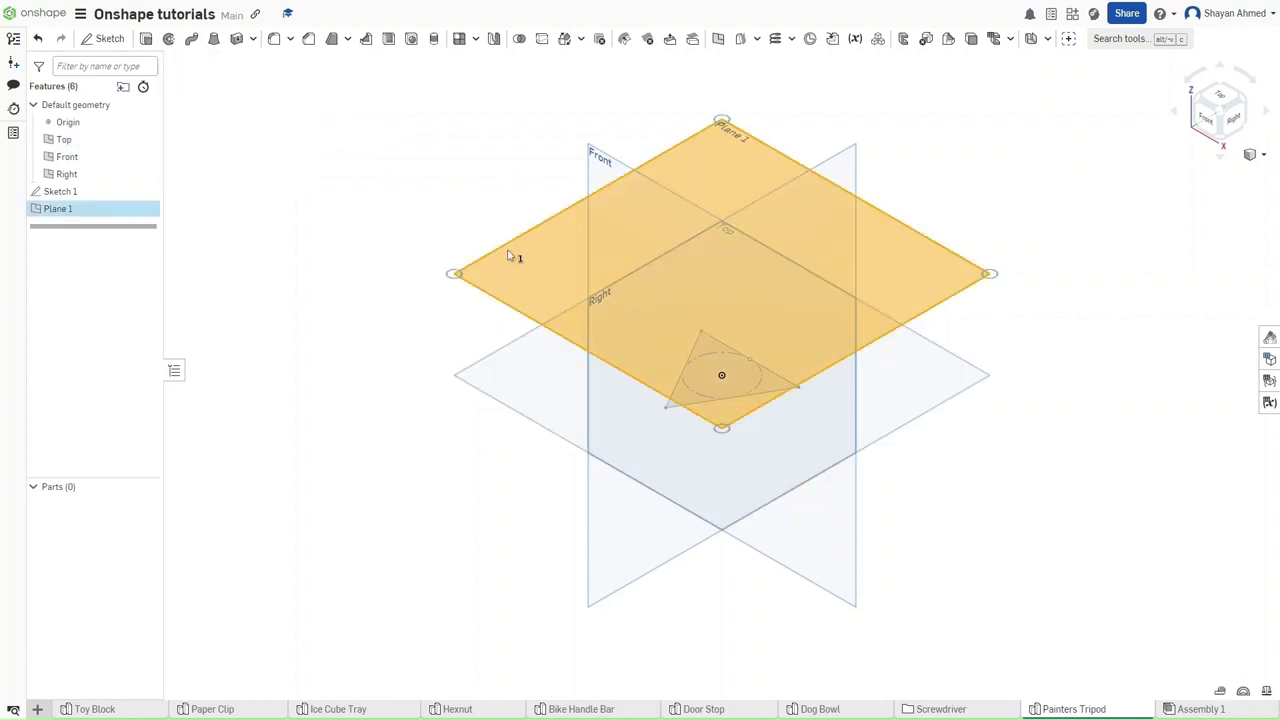
key(shift+s)
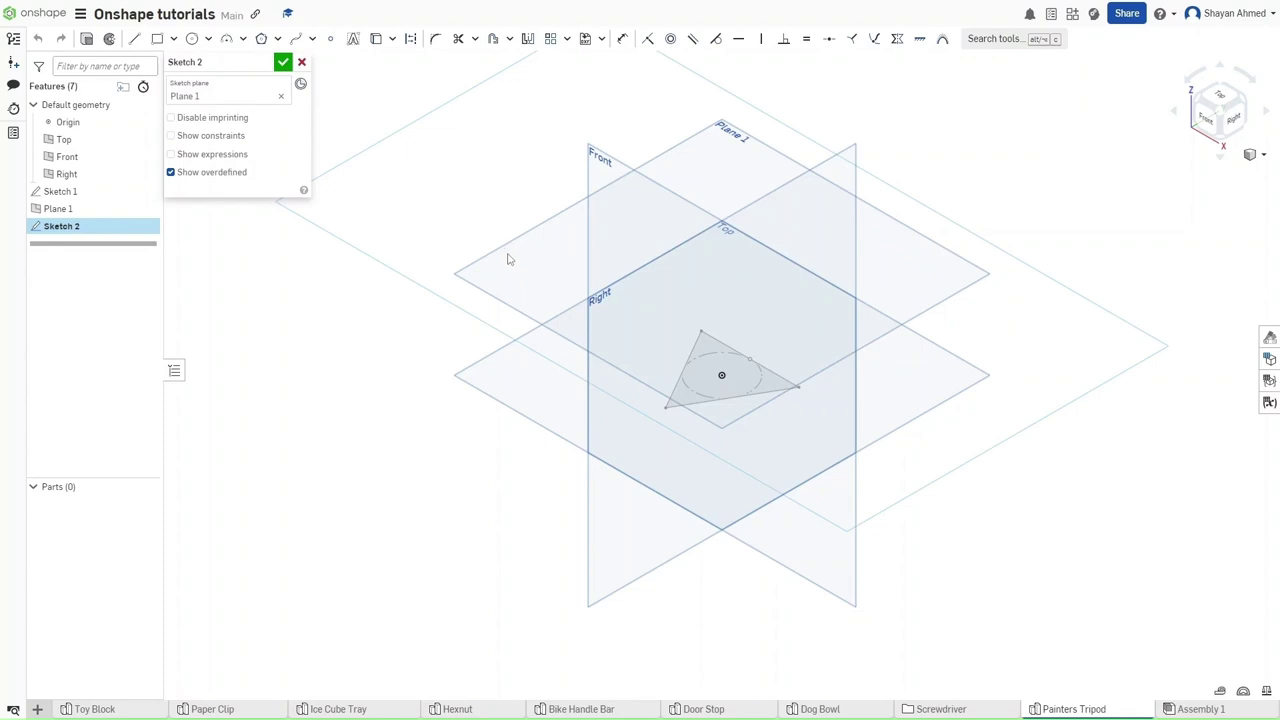
key(n)
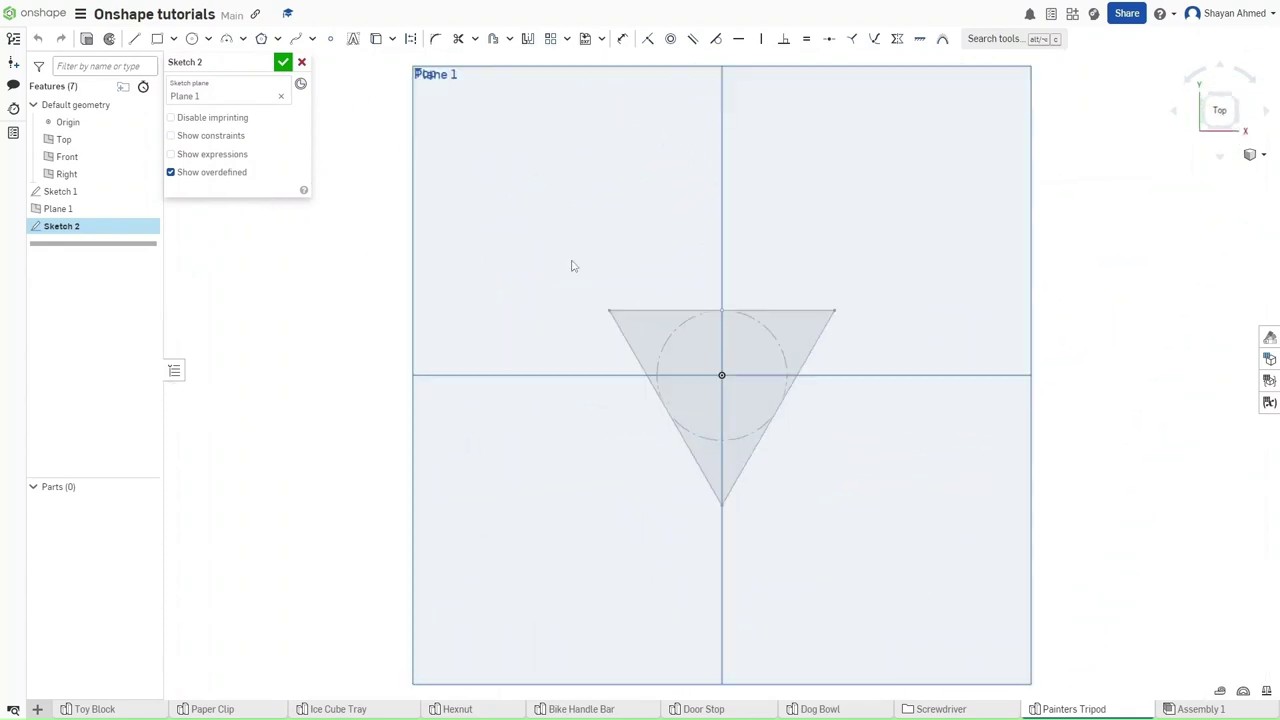
click(379, 47)
click(661, 310)
click(623, 334)
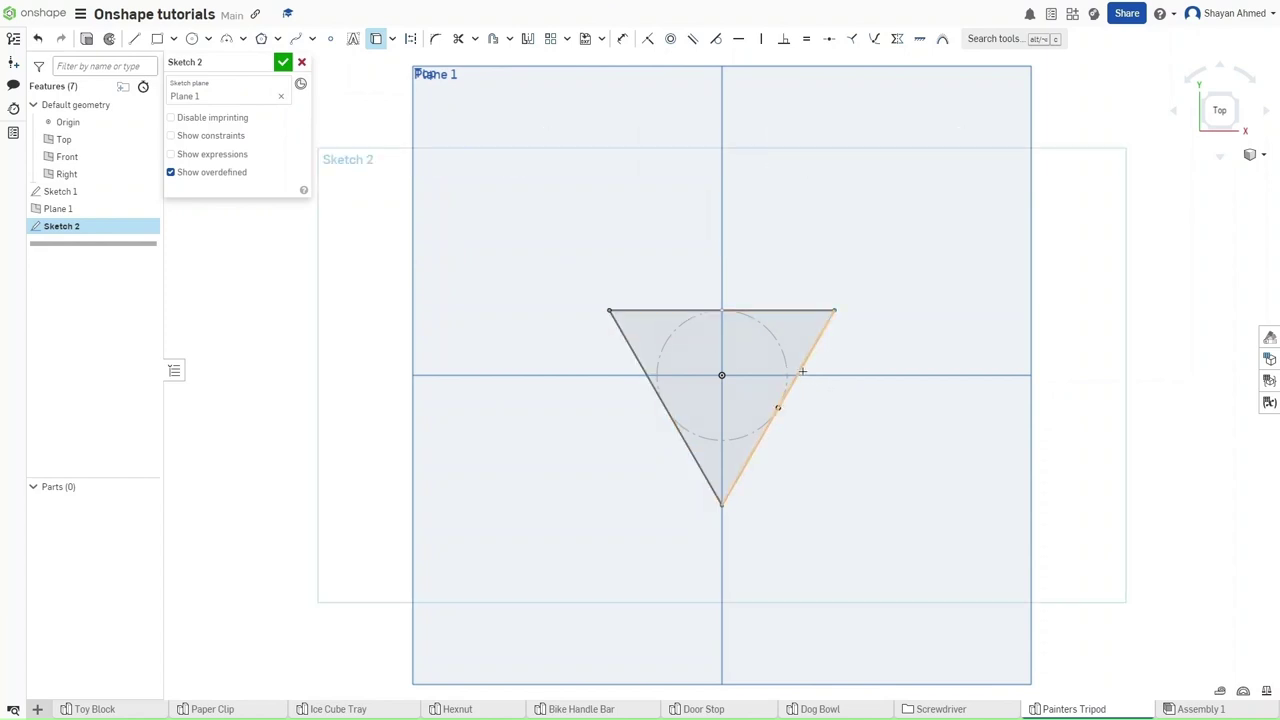
click(802, 371)
Draw three construction lines joining each vertex of the projected triangle to the midpoint of its opposite side
key(l)
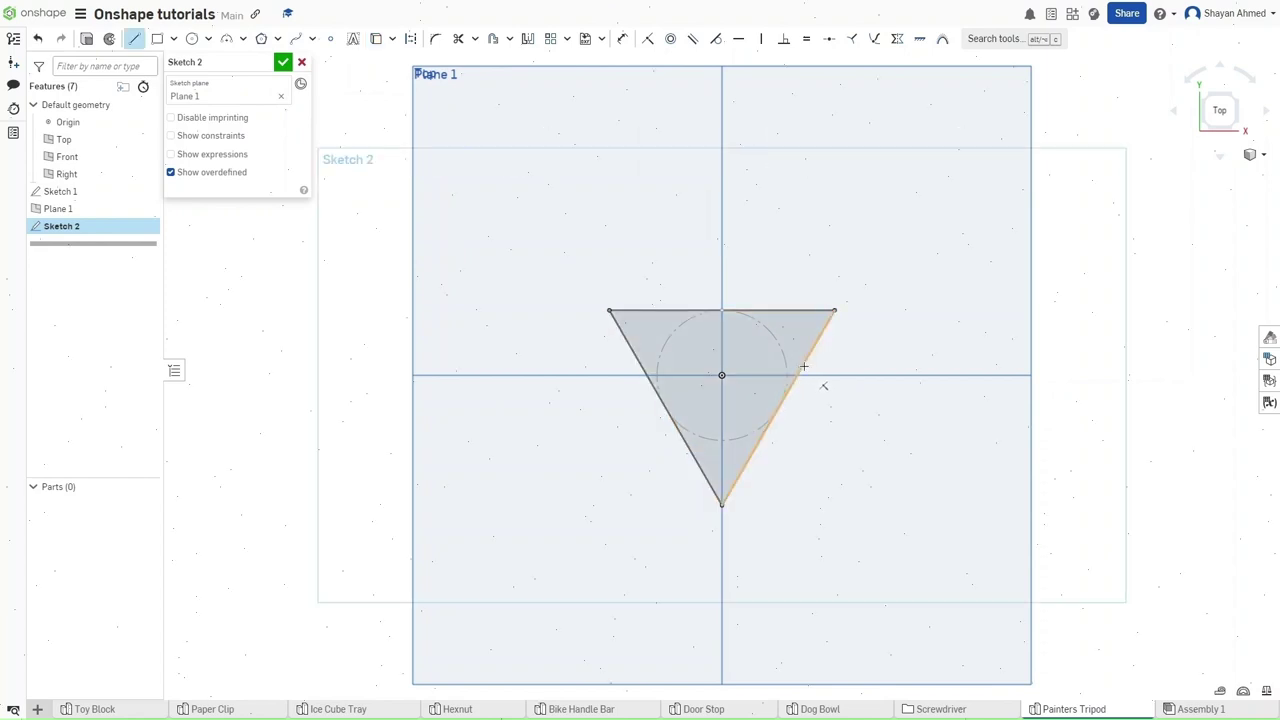
key(u)
click(778, 409)
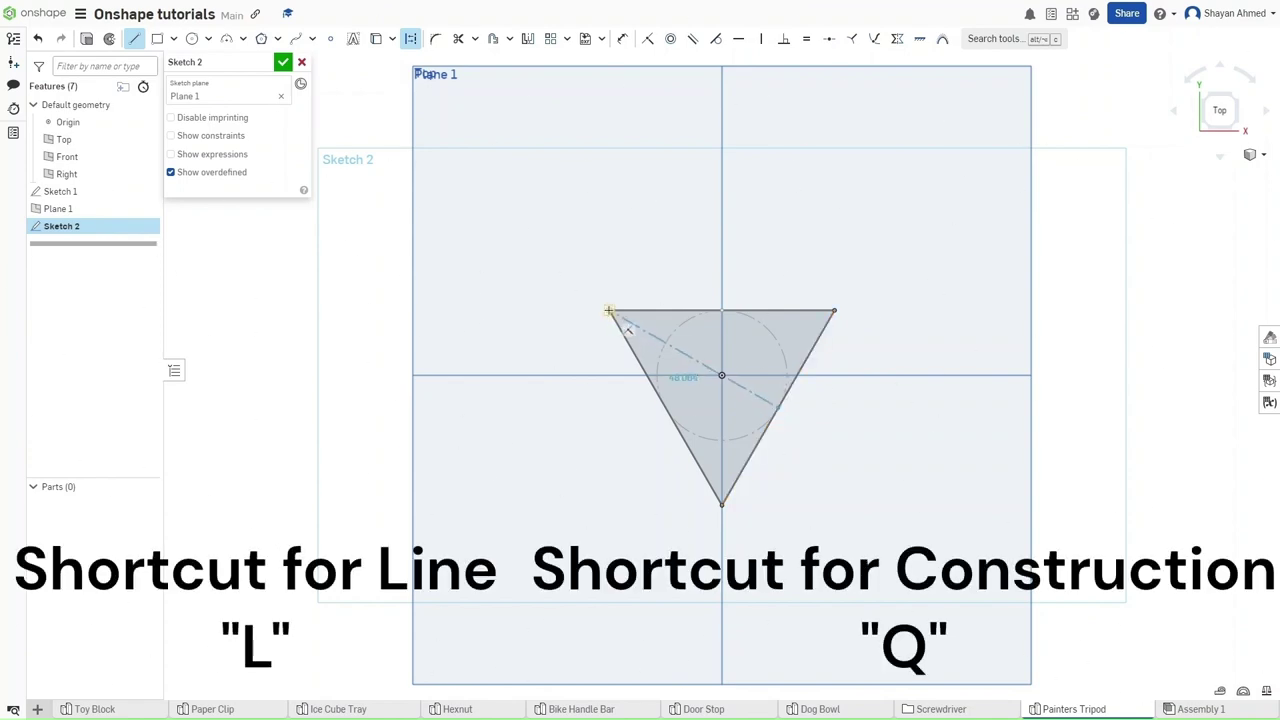
click(609, 311)
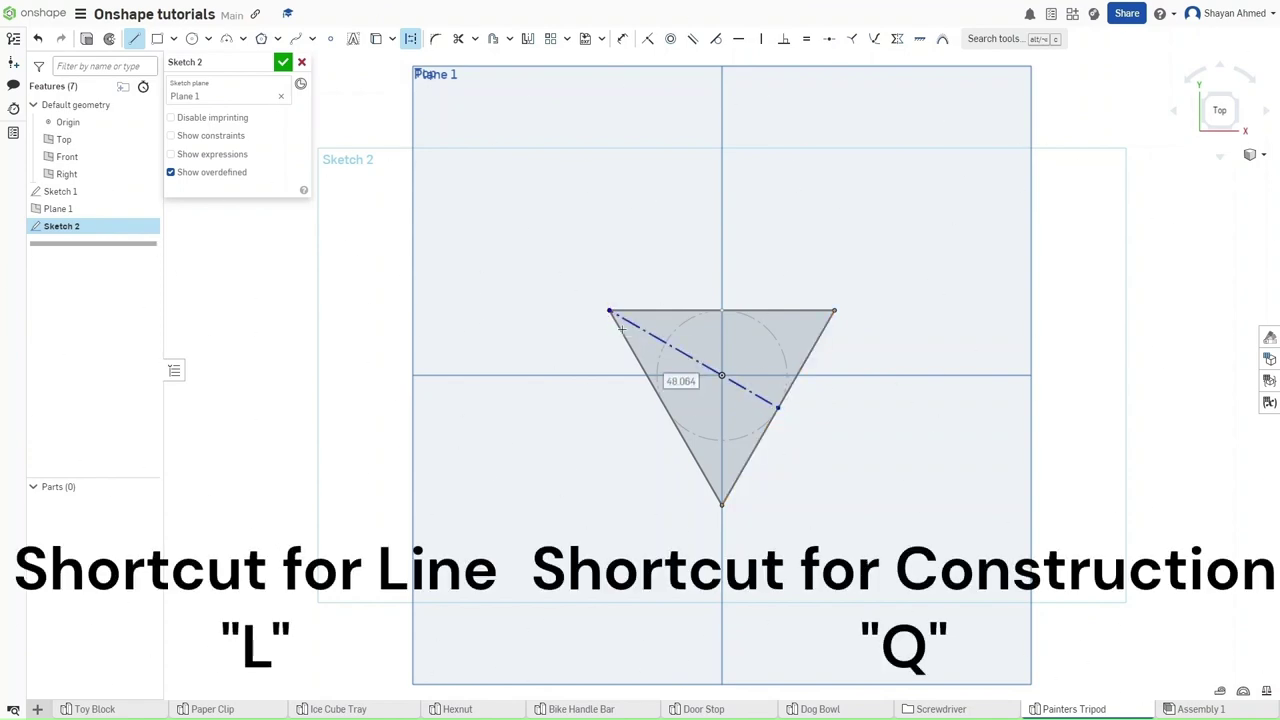
click(667, 408)
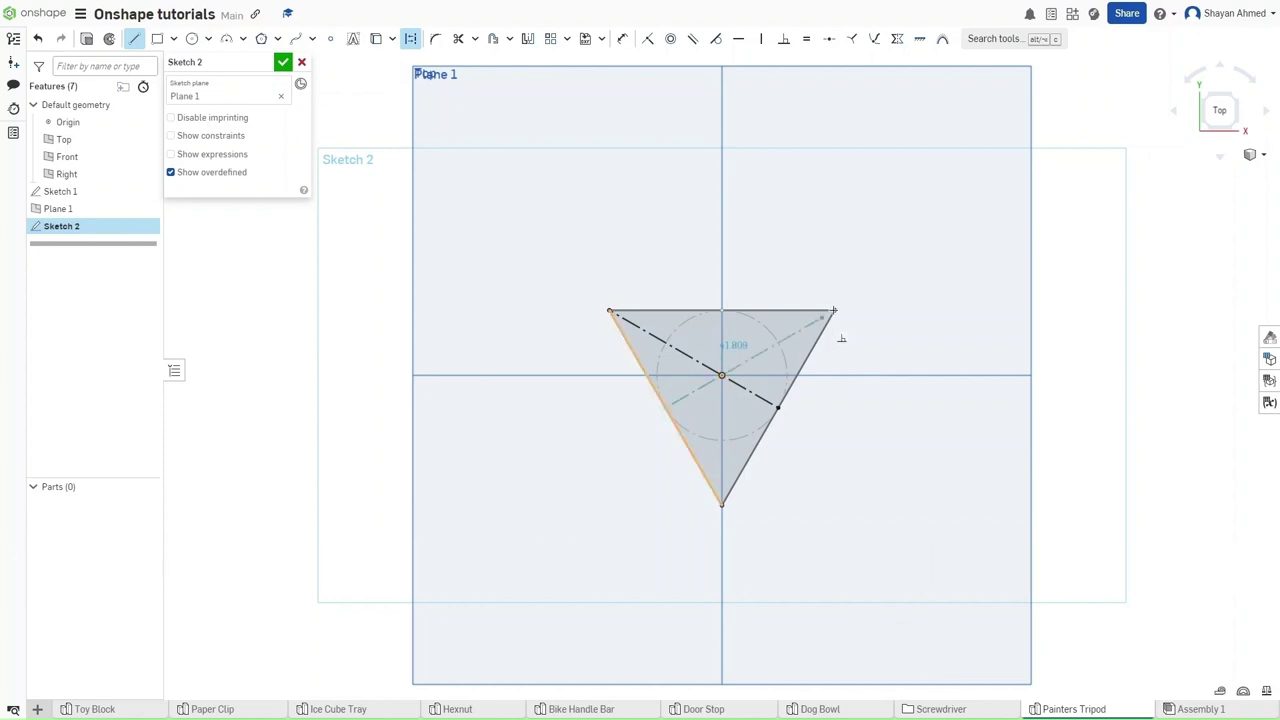
click(830, 313)
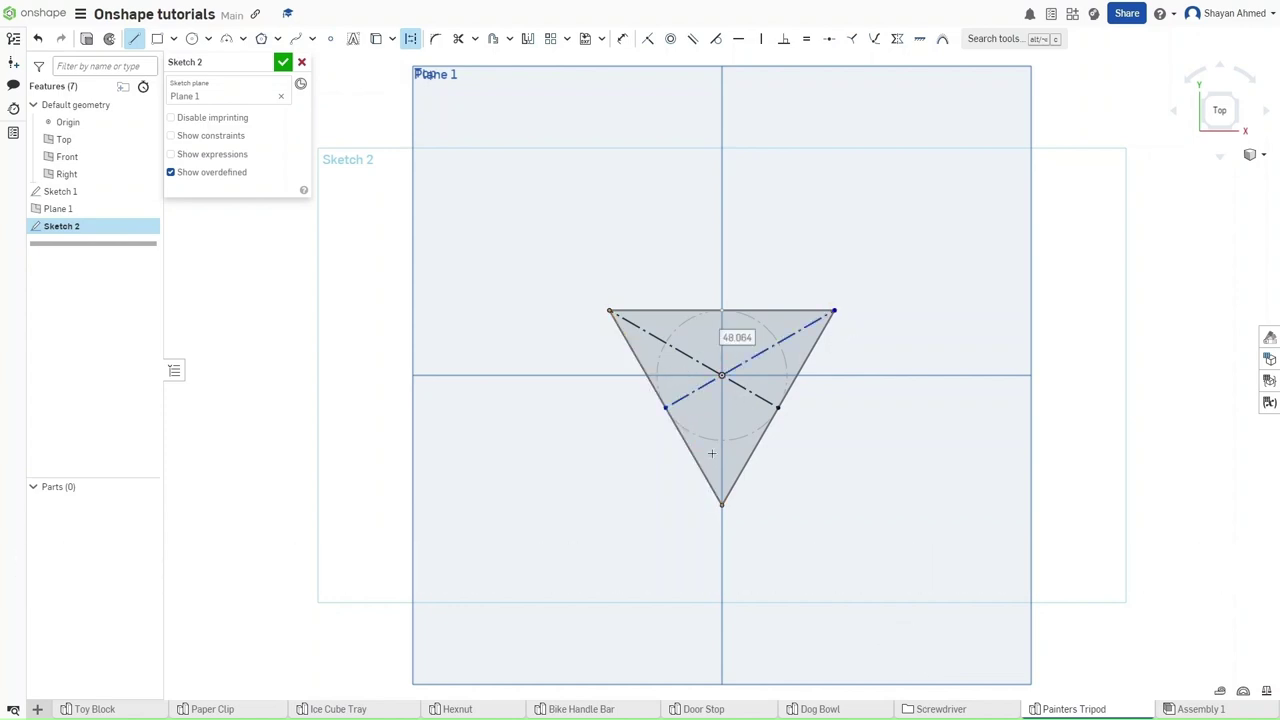
click(722, 505)
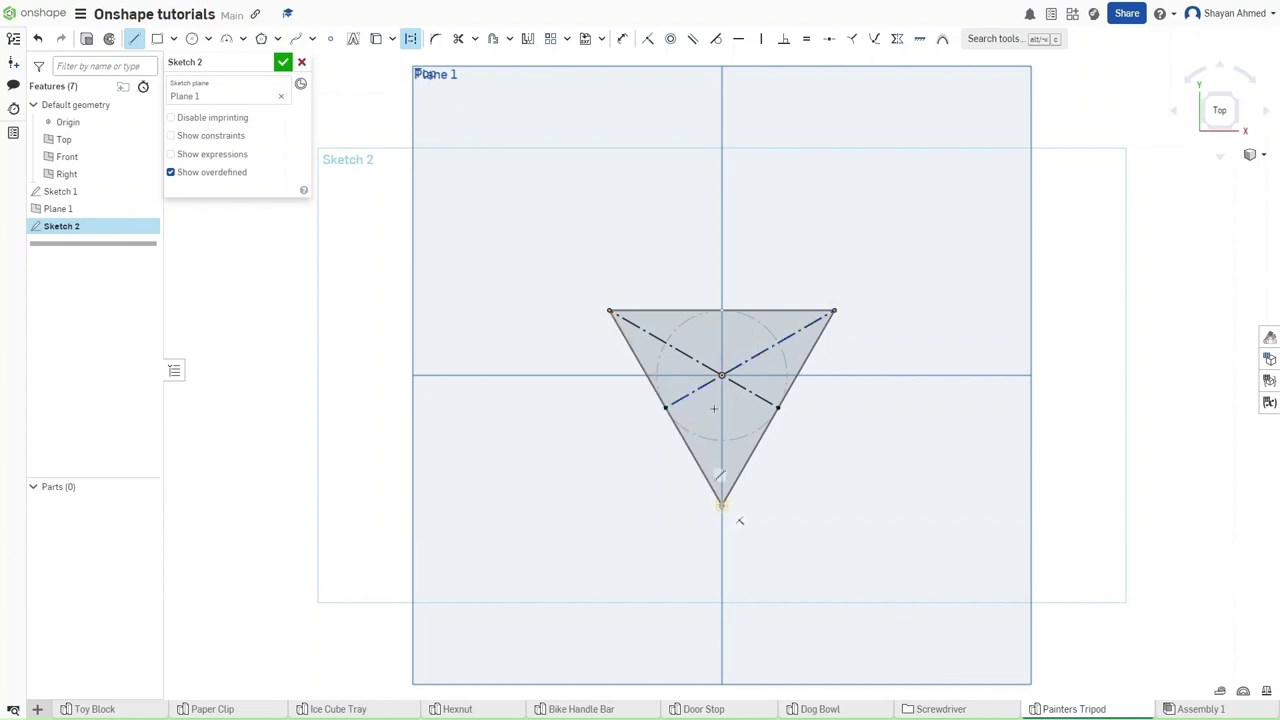
click(721, 312)
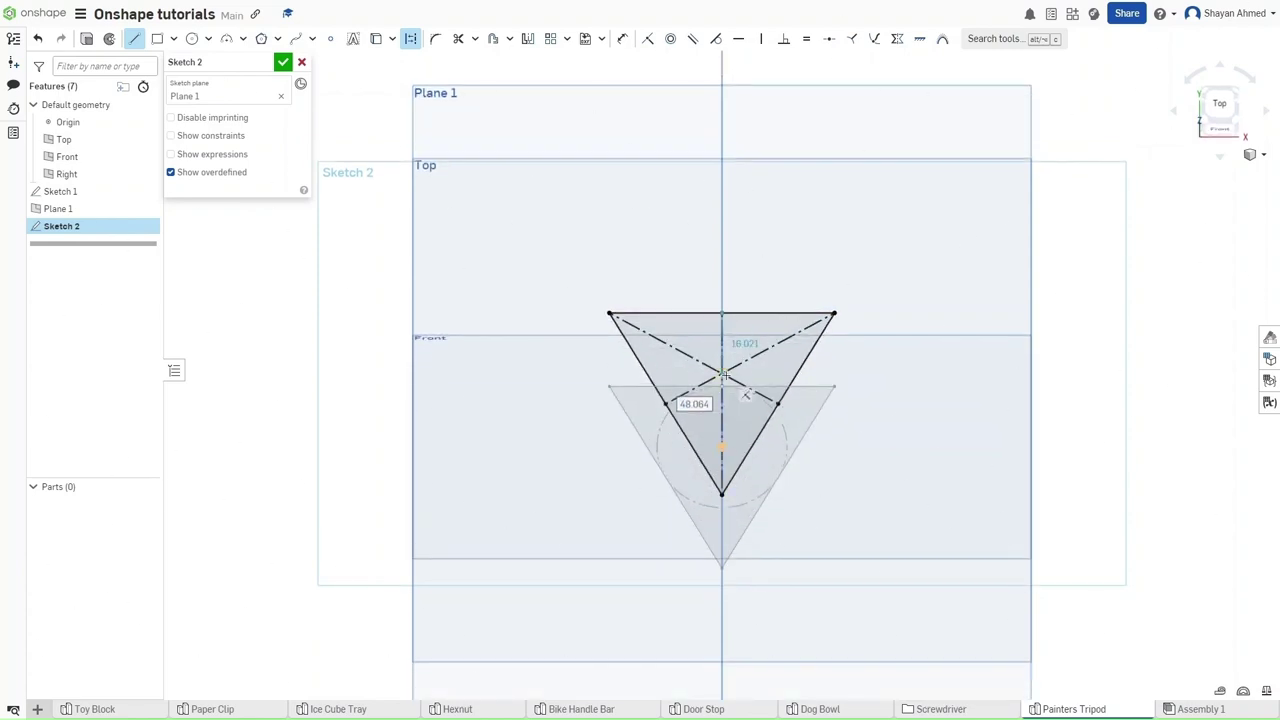
scroll(725, 375, down, 3)
scroll(725, 375, up, 6)
key(Escape)
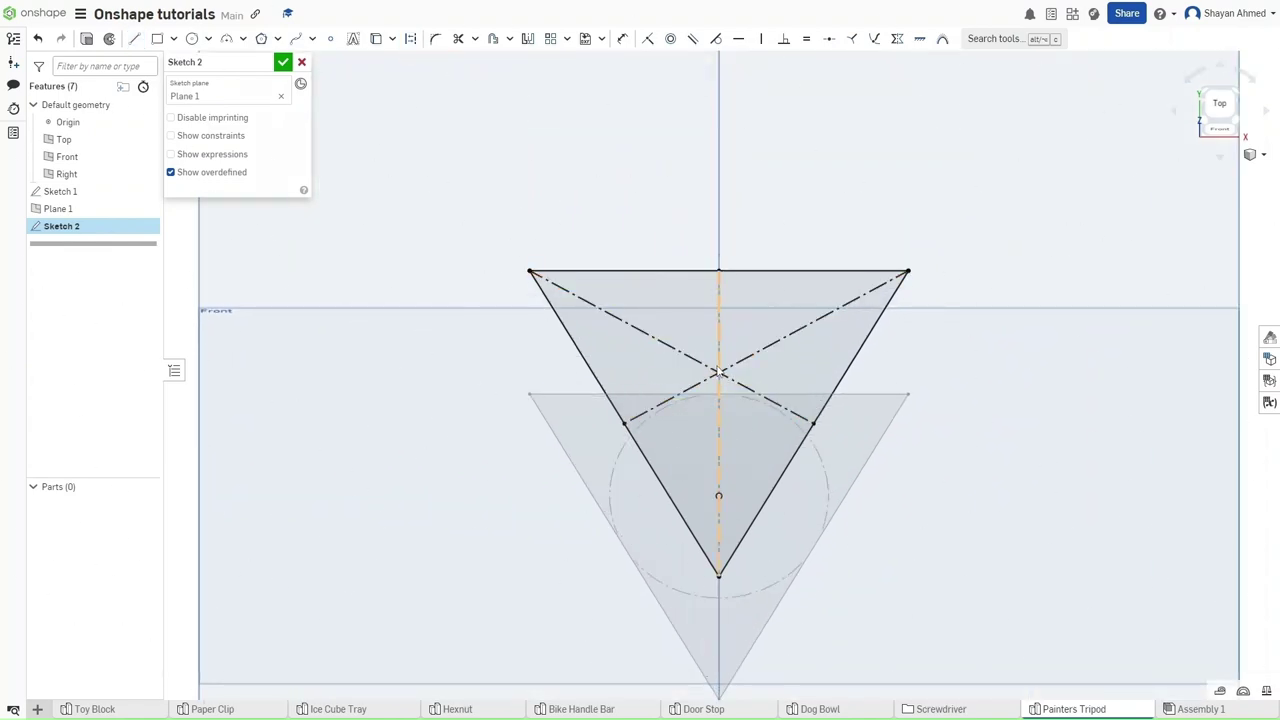
Place a sketch point where the three construction lines cross at the triangle's centre and finish the sketch
right_drag(718, 375, 718, 401)
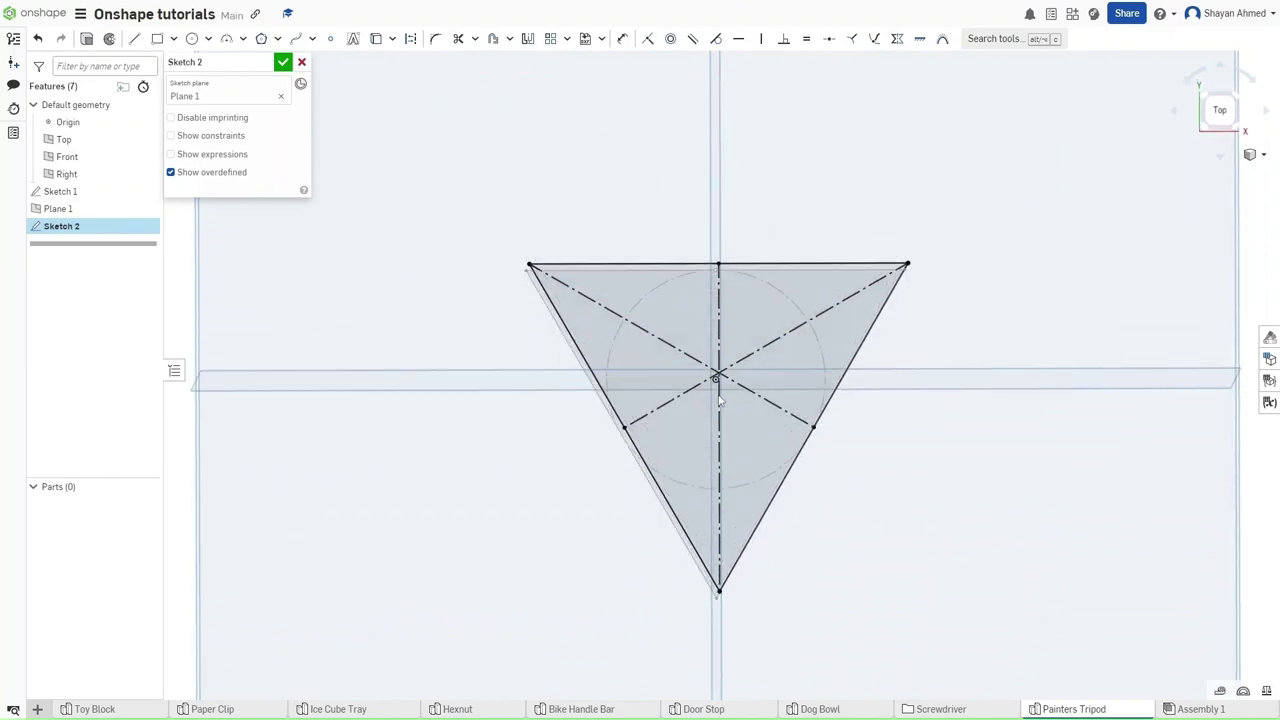
key(n)
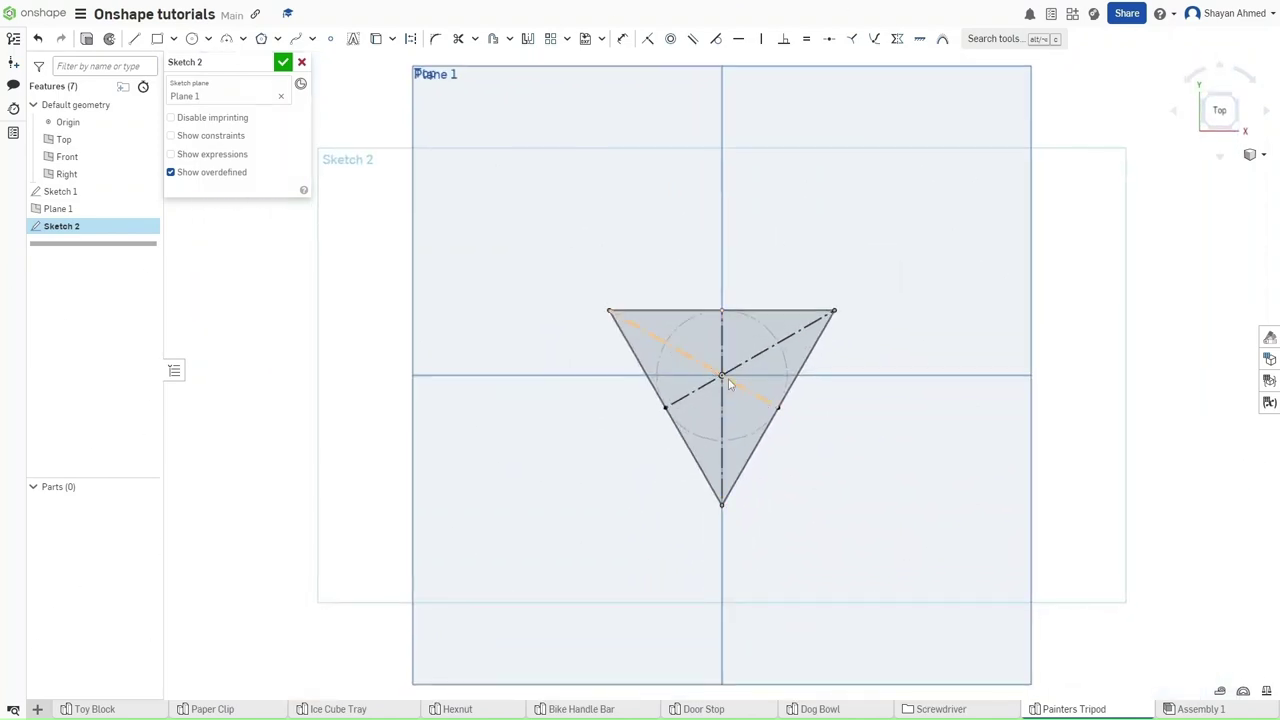
scroll(726, 376, up, 5)
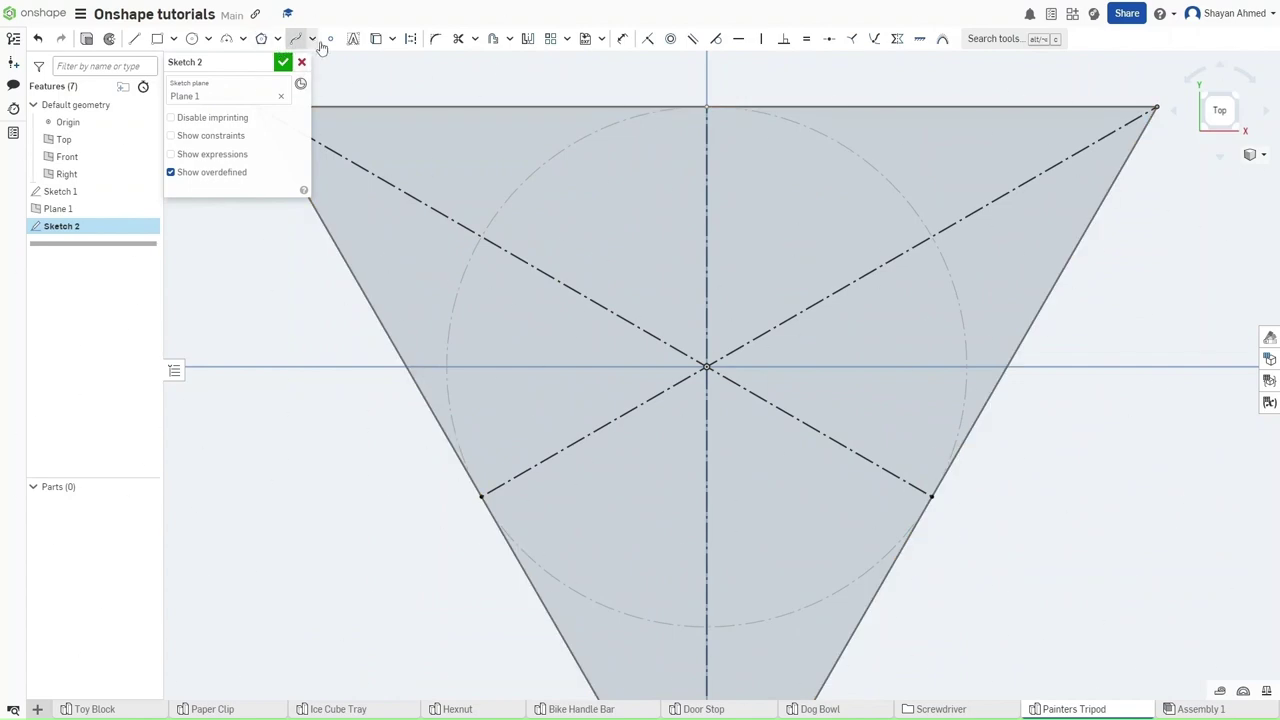
click(327, 41)
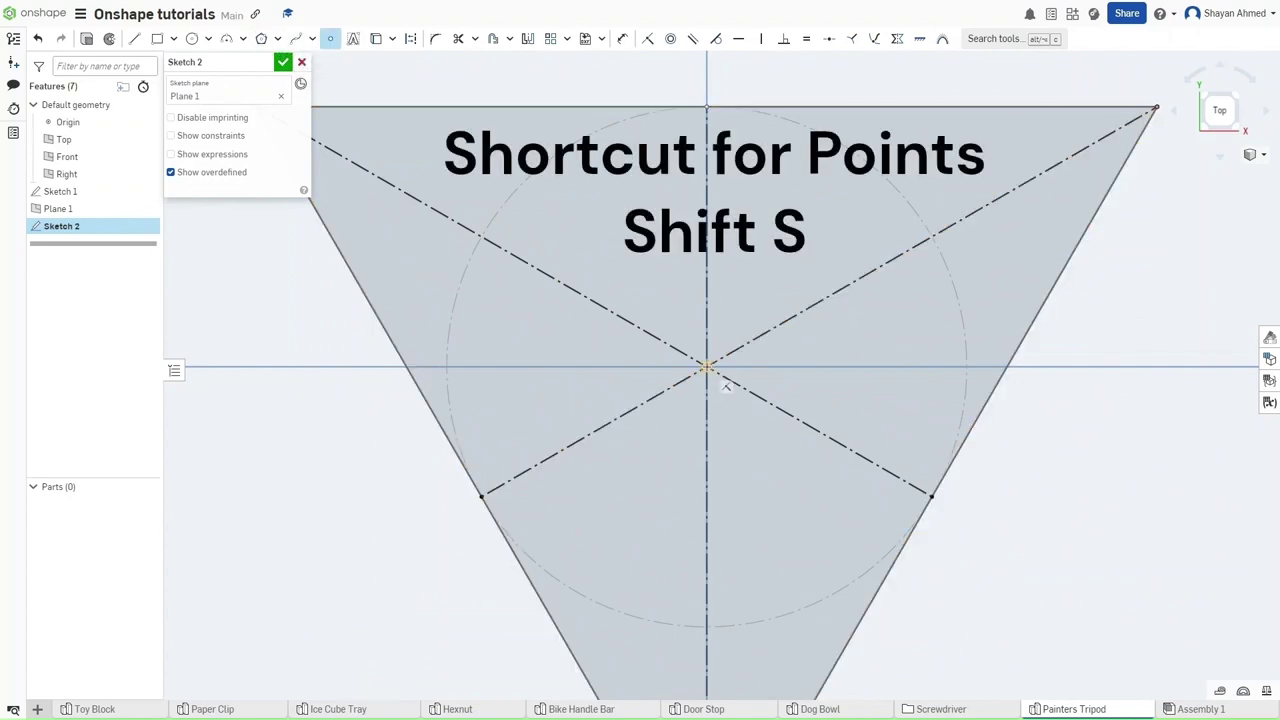
click(706, 368)
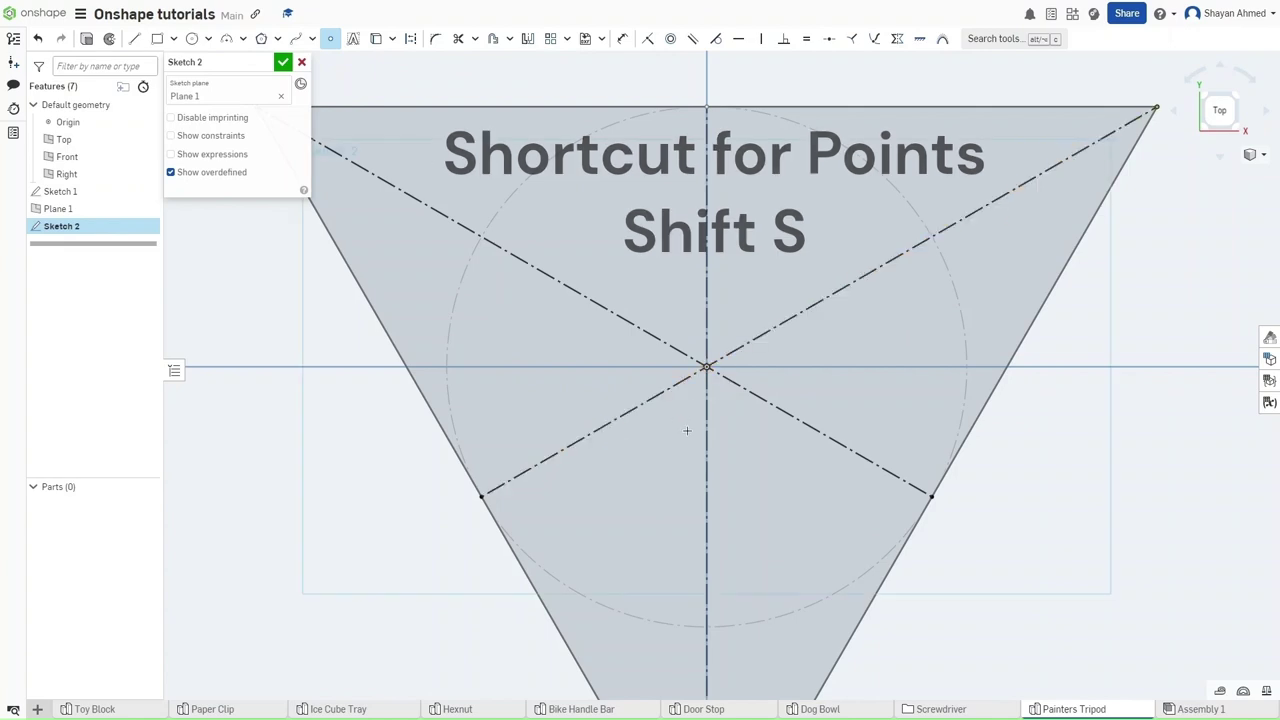
click(283, 62)
Loft a new solid from the base triangle's face to the centre point on the upper plane, forming a three-sided pyramid
right_drag(331, 420, 349, 396)
scroll(349, 396, down, 3)
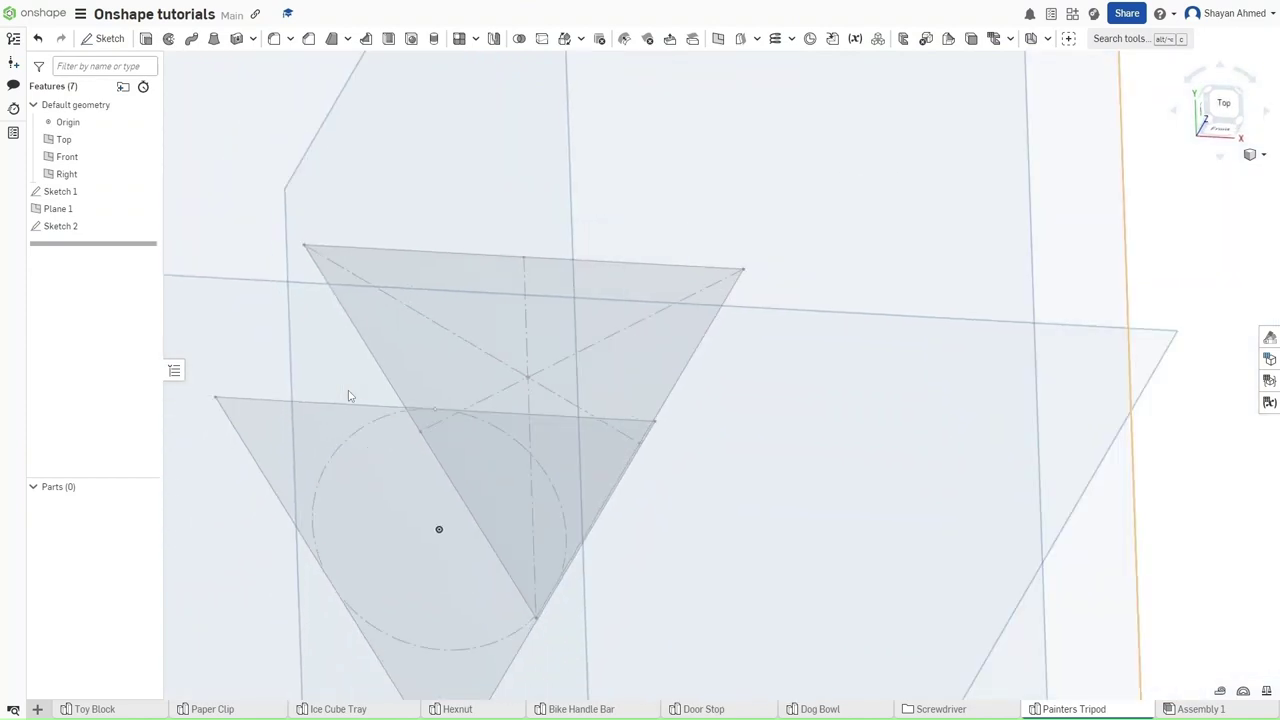
right_drag(304, 480, 275, 444)
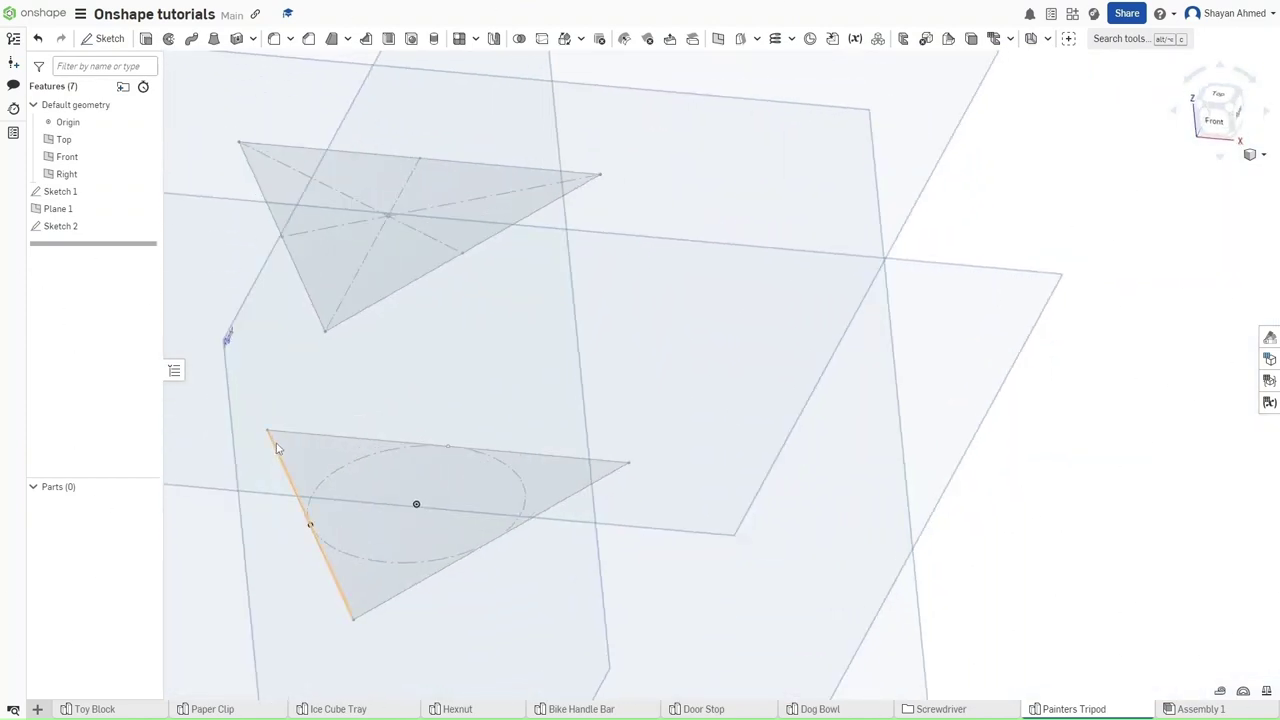
key(shift+7)
scroll(729, 360, up, 3)
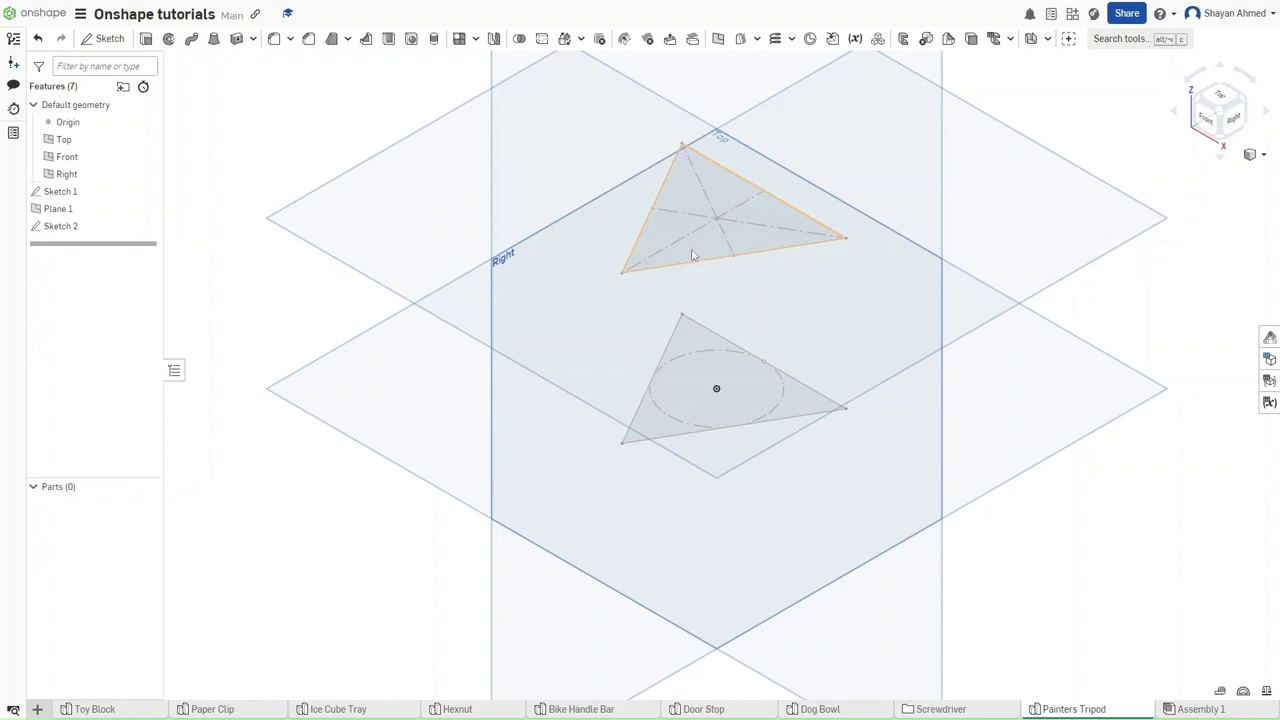
click(213, 40)
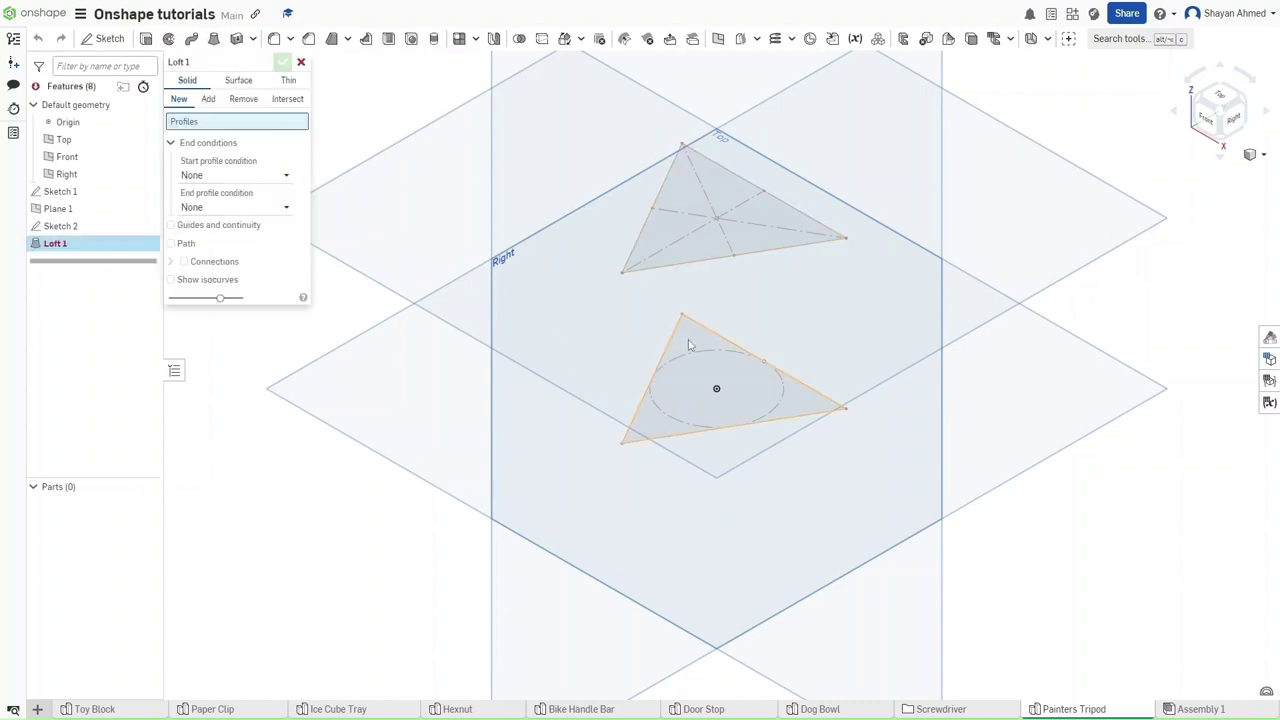
click(688, 340)
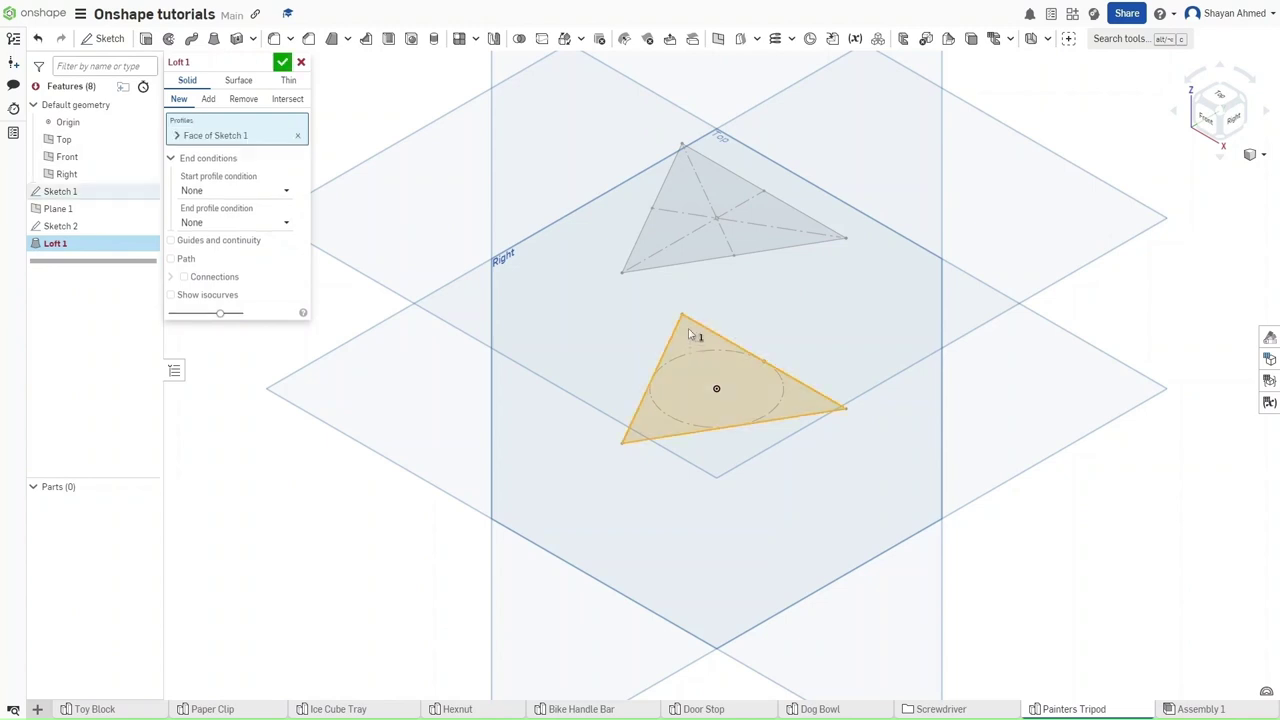
click(717, 220)
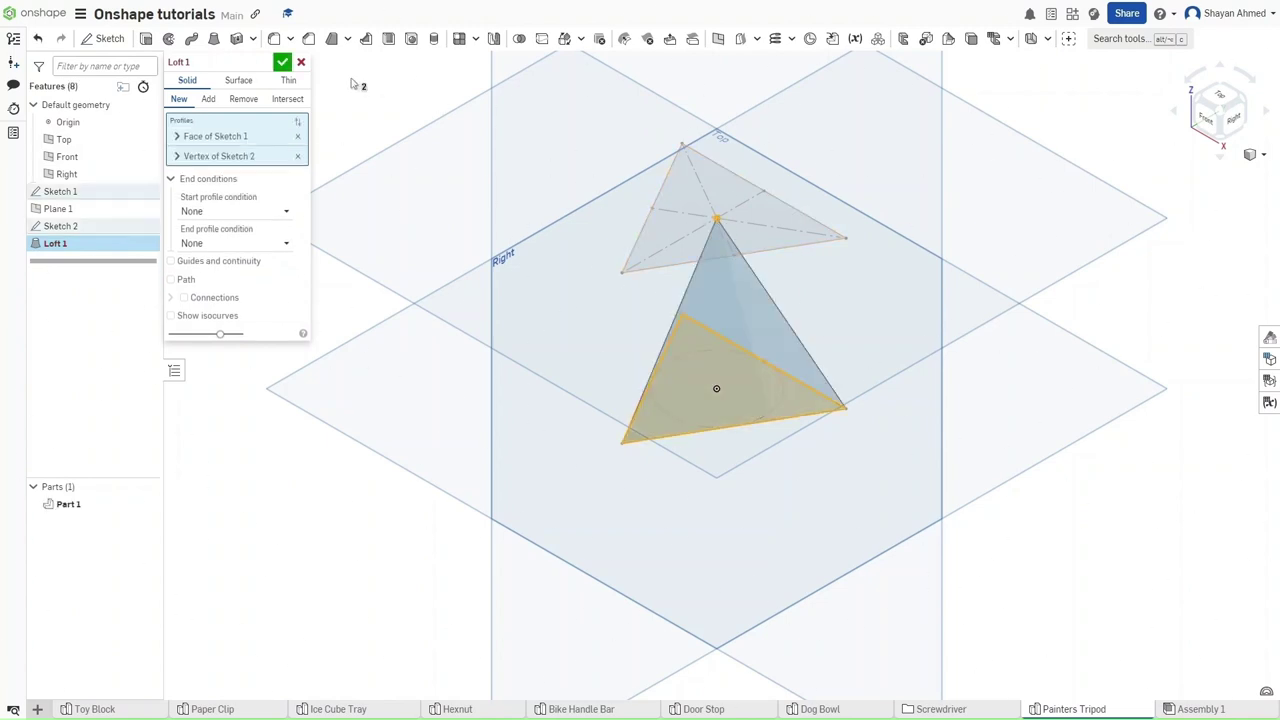
click(282, 62)
Shell the pyramid with a 2.5 mm wall thickness, removing its triangular bottom face
right_drag(535, 376, 534, 272)
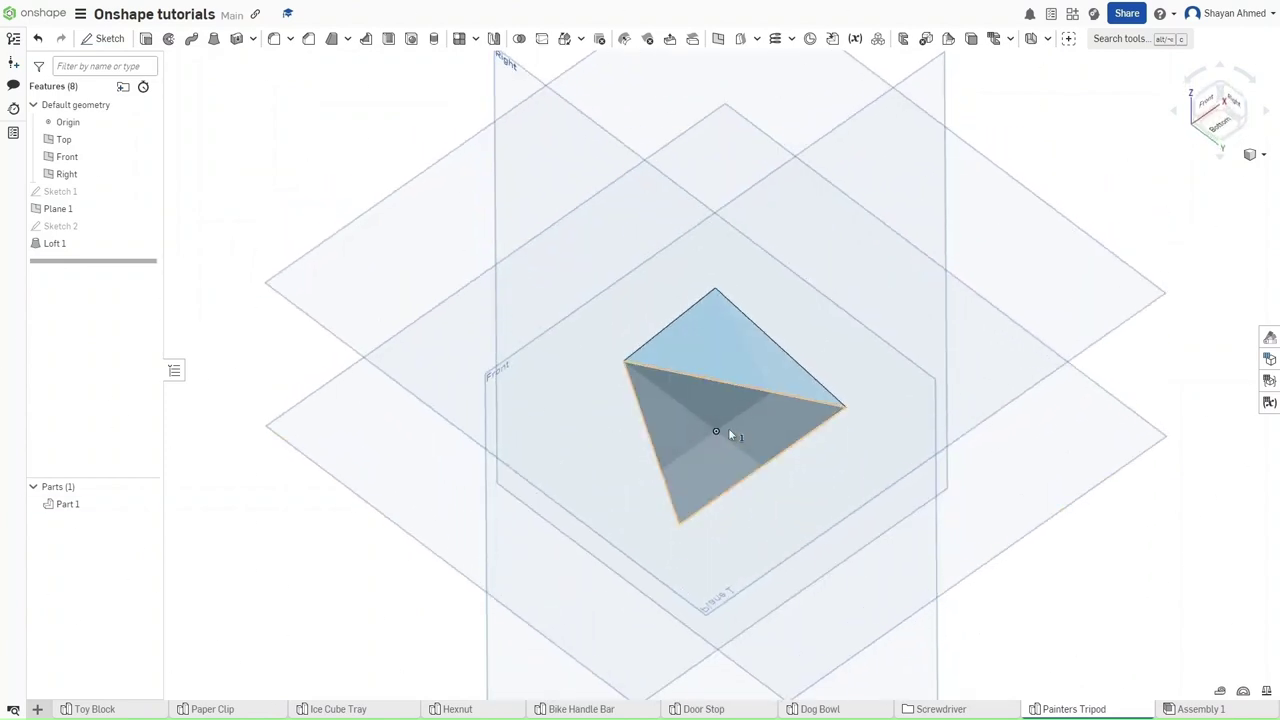
click(729, 431)
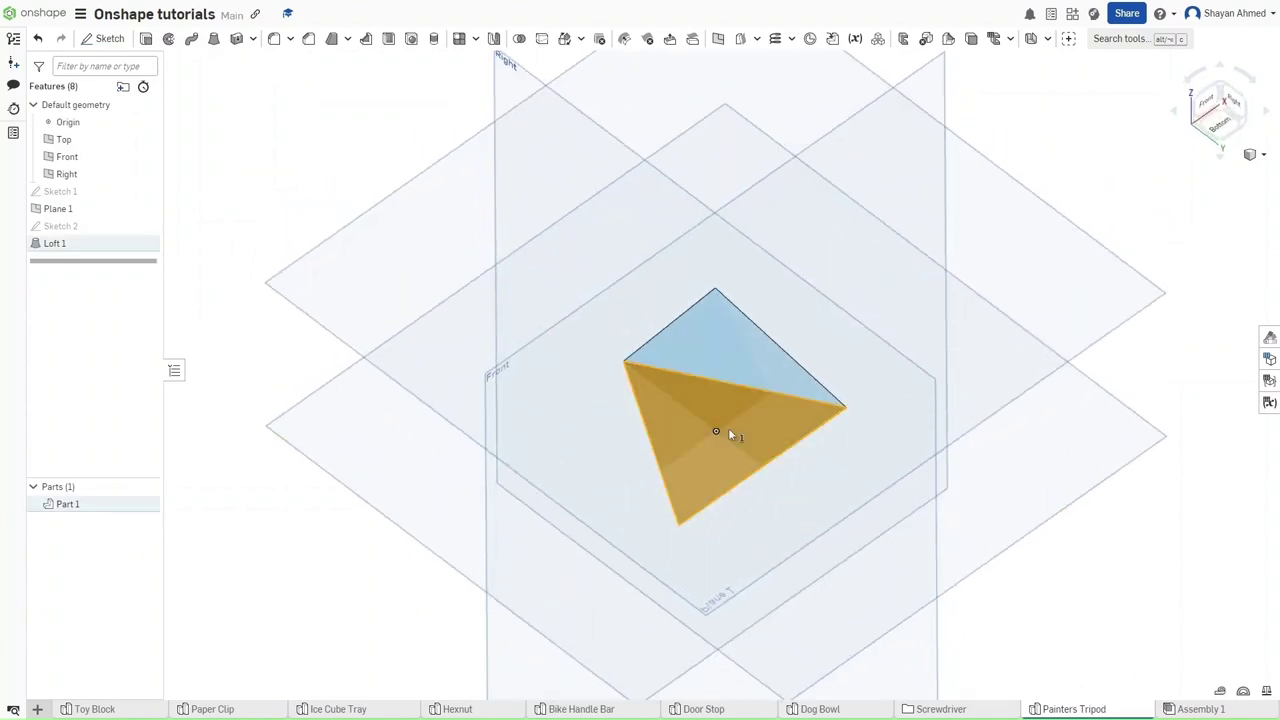
click(388, 38)
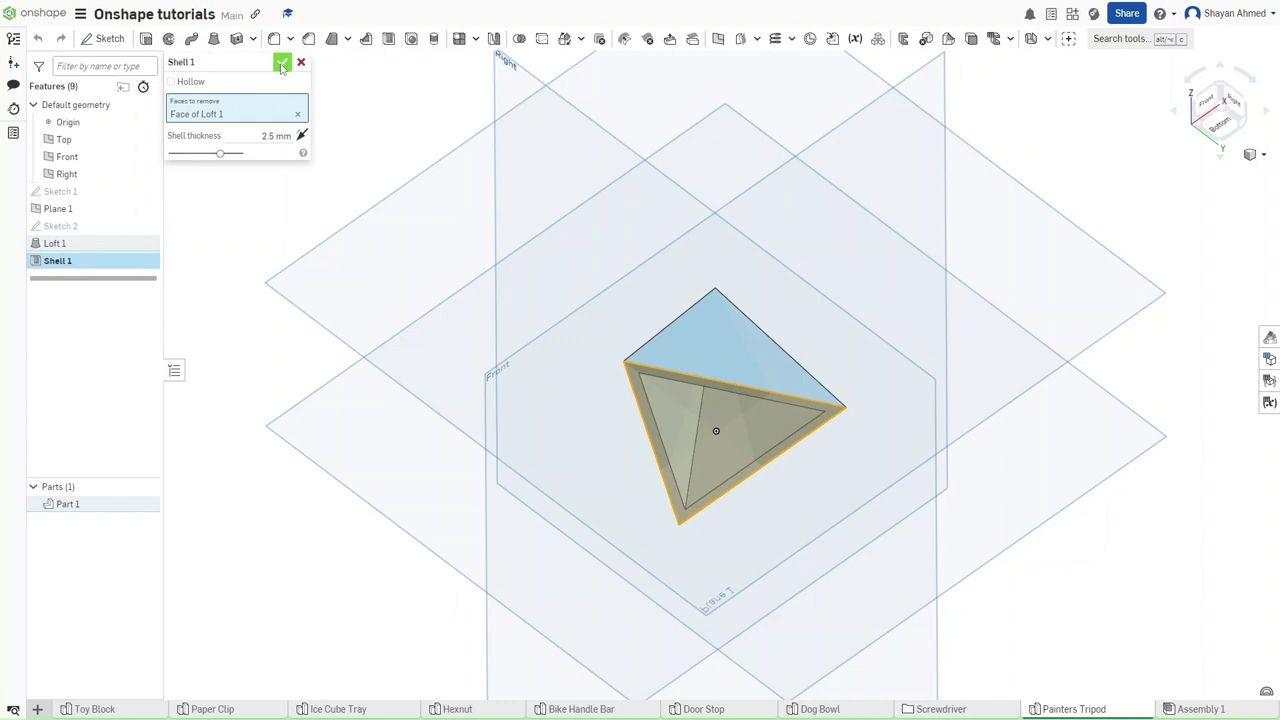
click(282, 64)
Start a sketch on one sloping side face of the pyramid and draw a 25.6 mm diameter circle inside it
right_drag(417, 211, 478, 262)
click(742, 341)
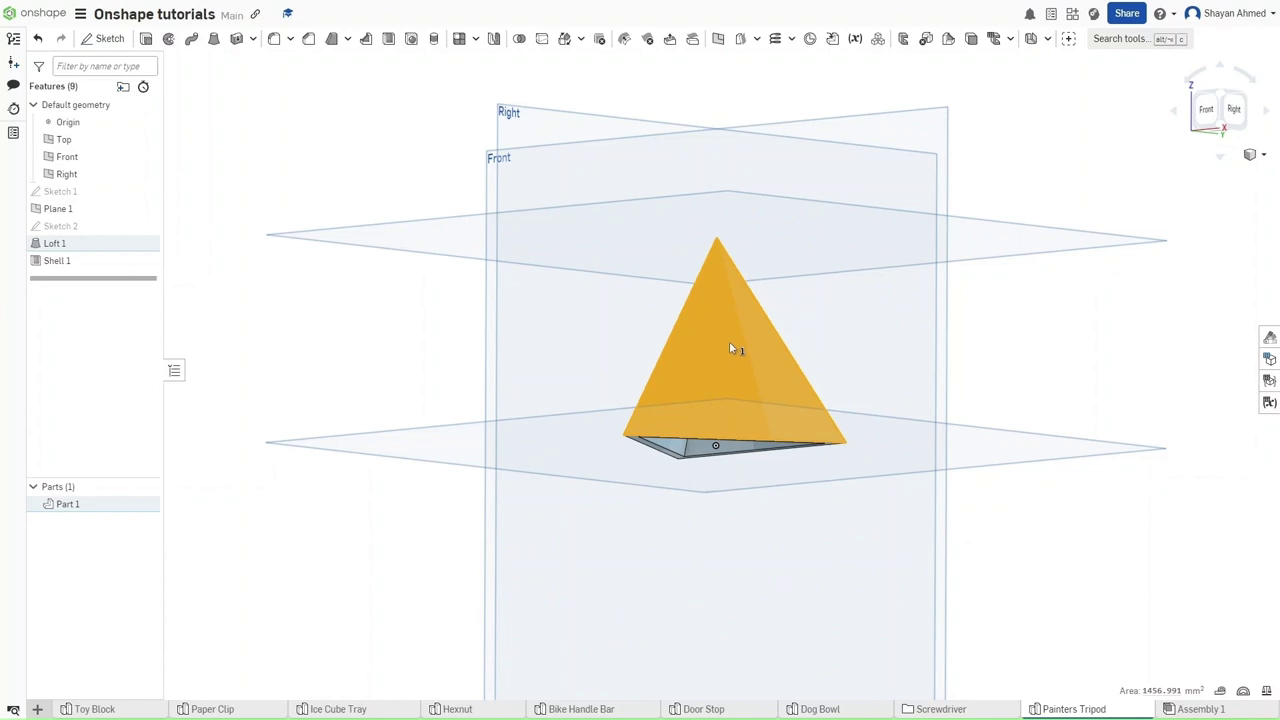
key(shift+s)
right_click(724, 355)
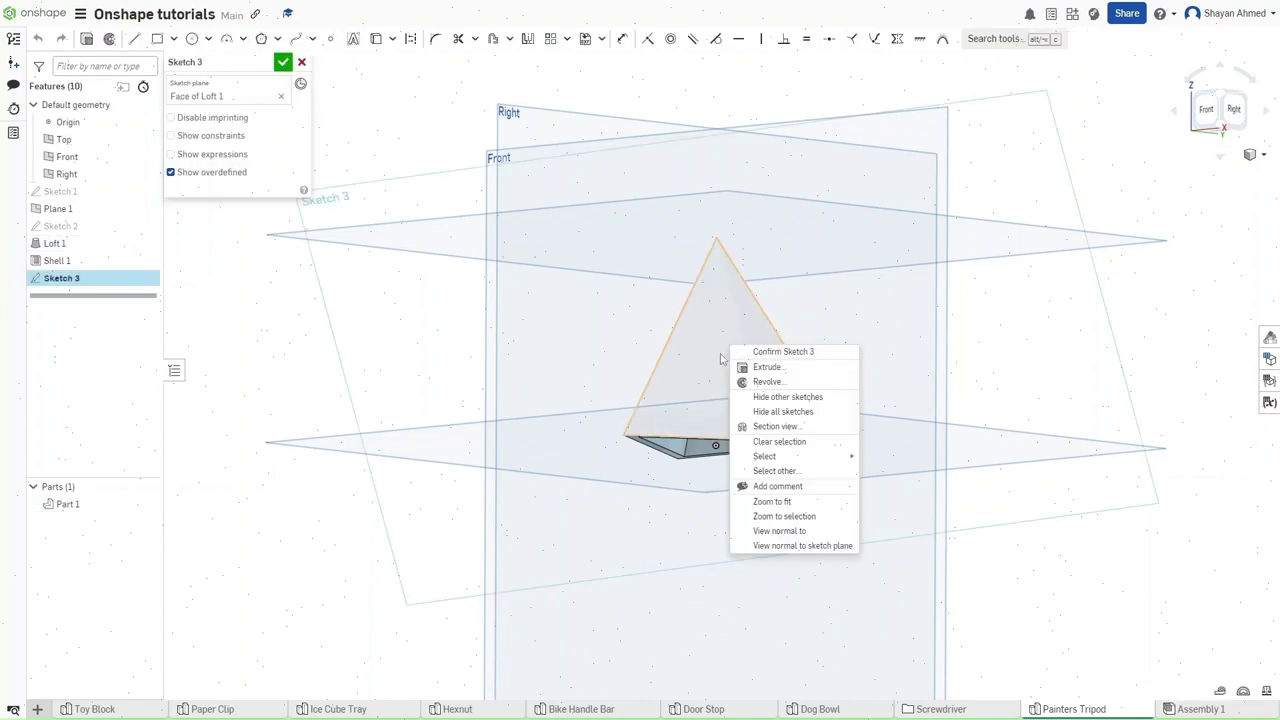
click(789, 546)
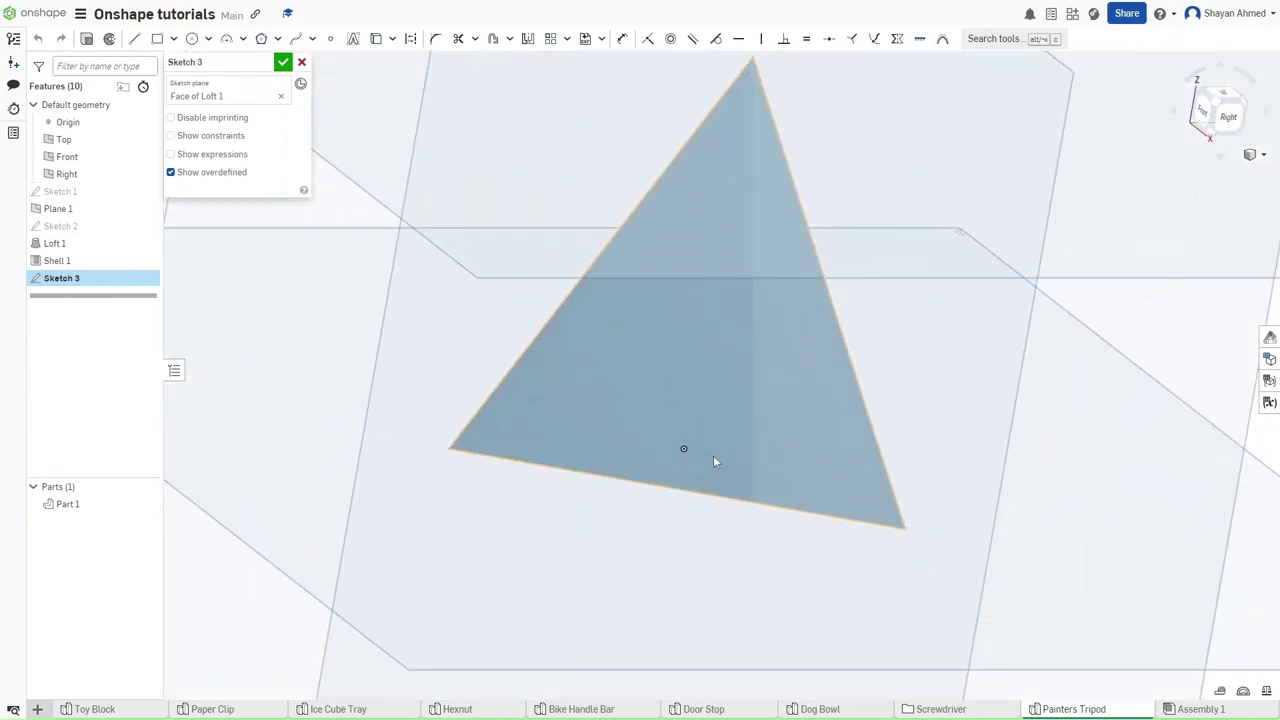
key(c)
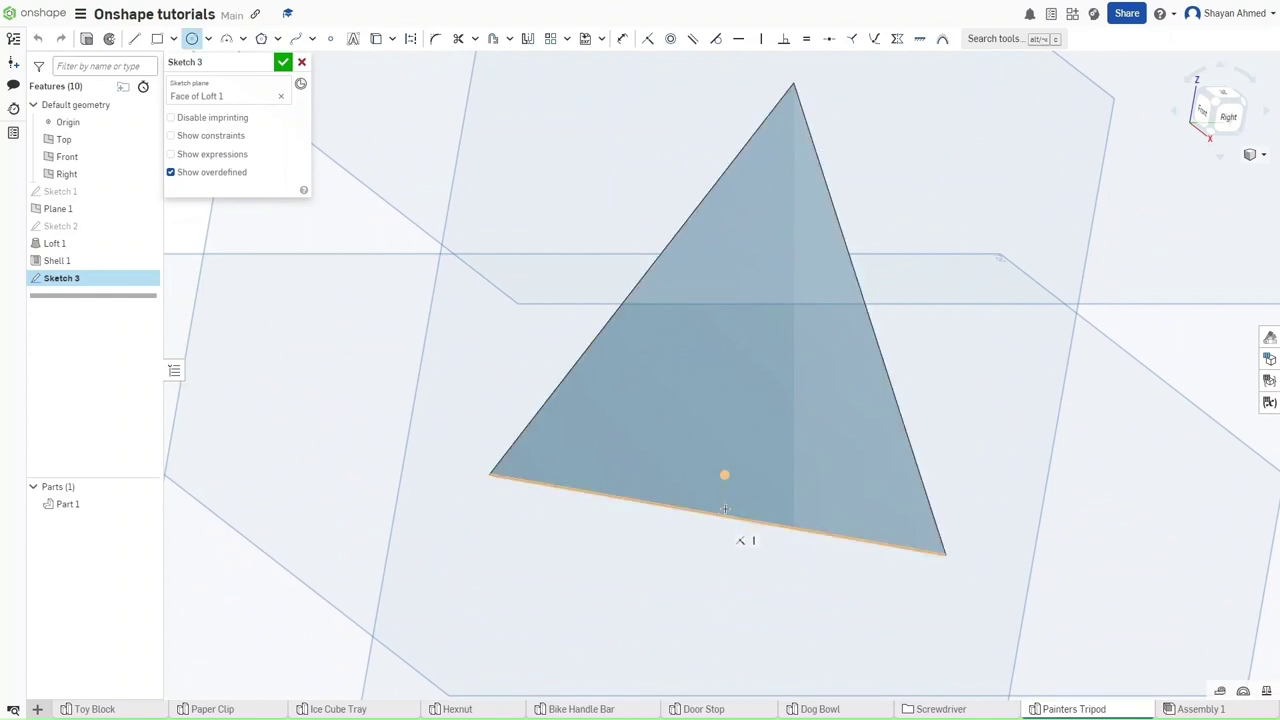
click(740, 394)
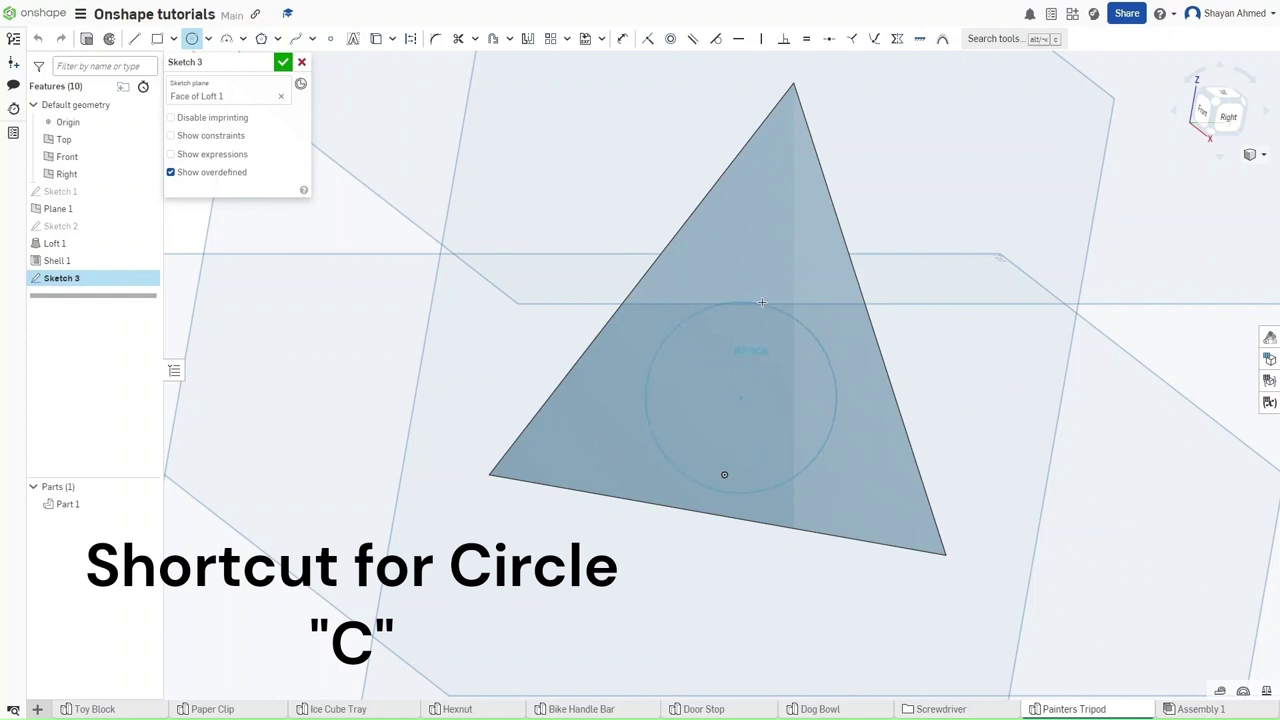
click(762, 302)
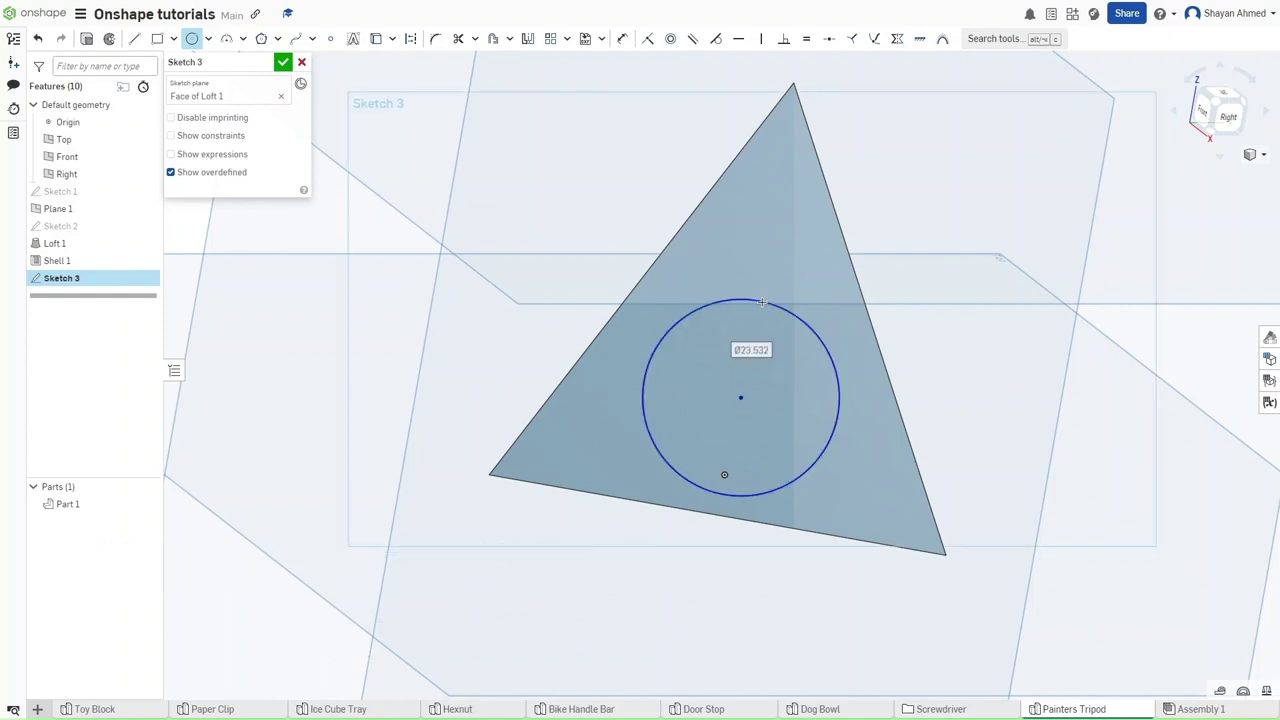
text(25.6)
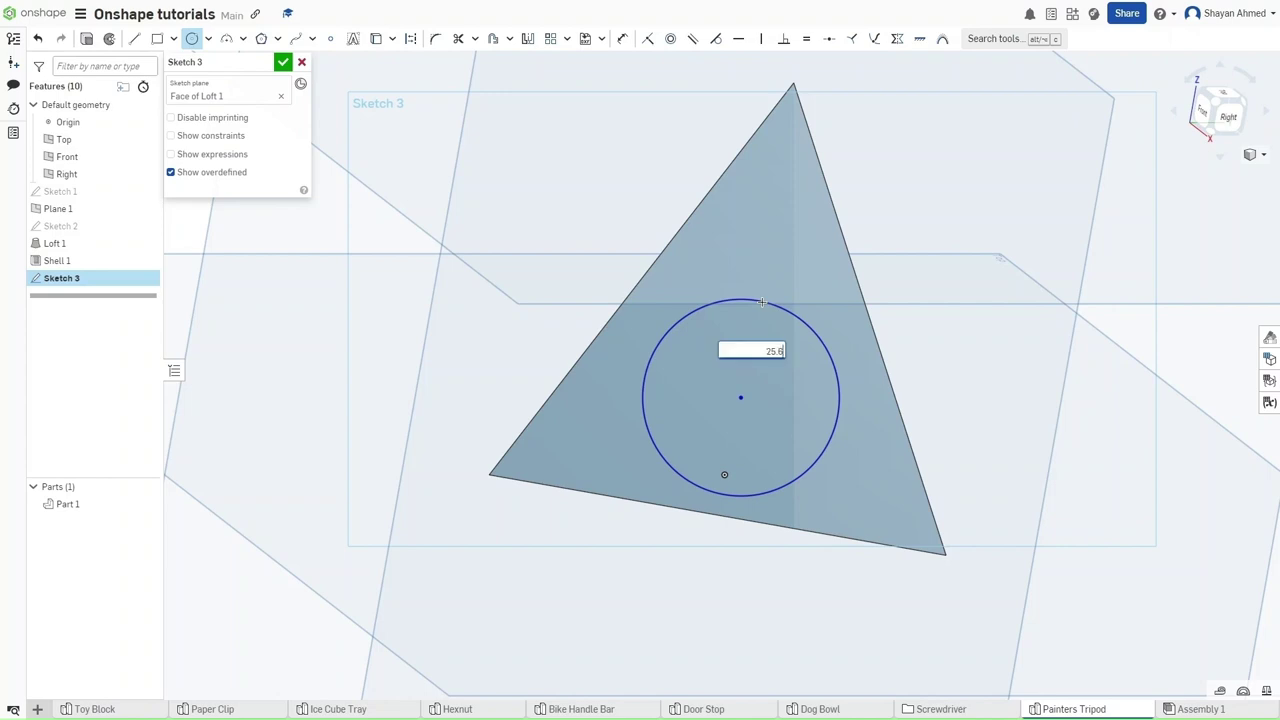
key(Return)
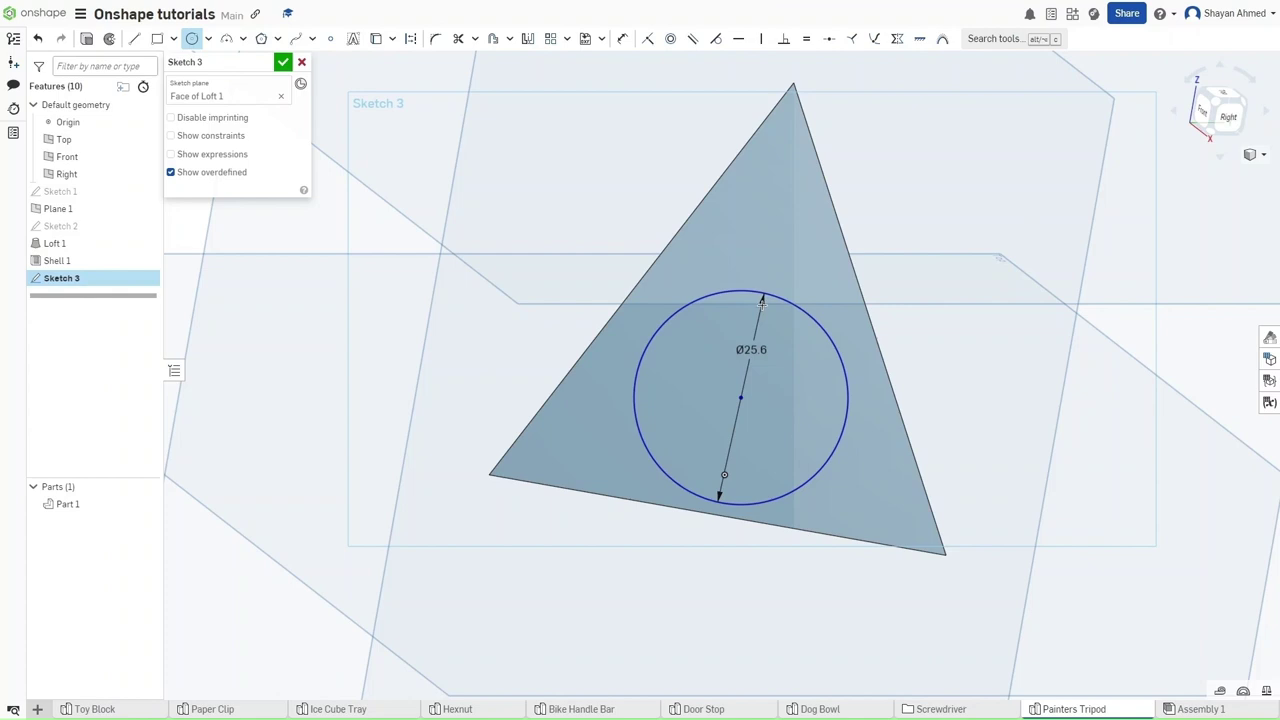
Dimension the gap between the circle and the face's base edge to 3.67 mm
key(d)
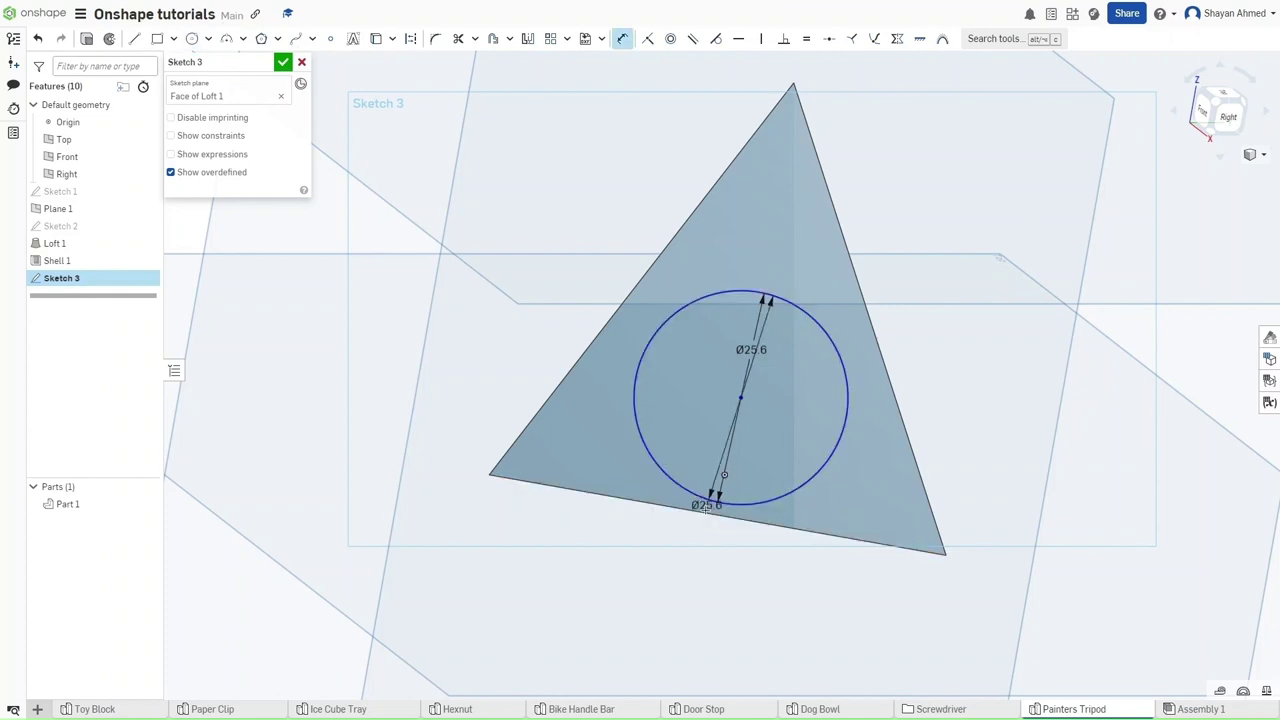
click(706, 509)
click(430, 437)
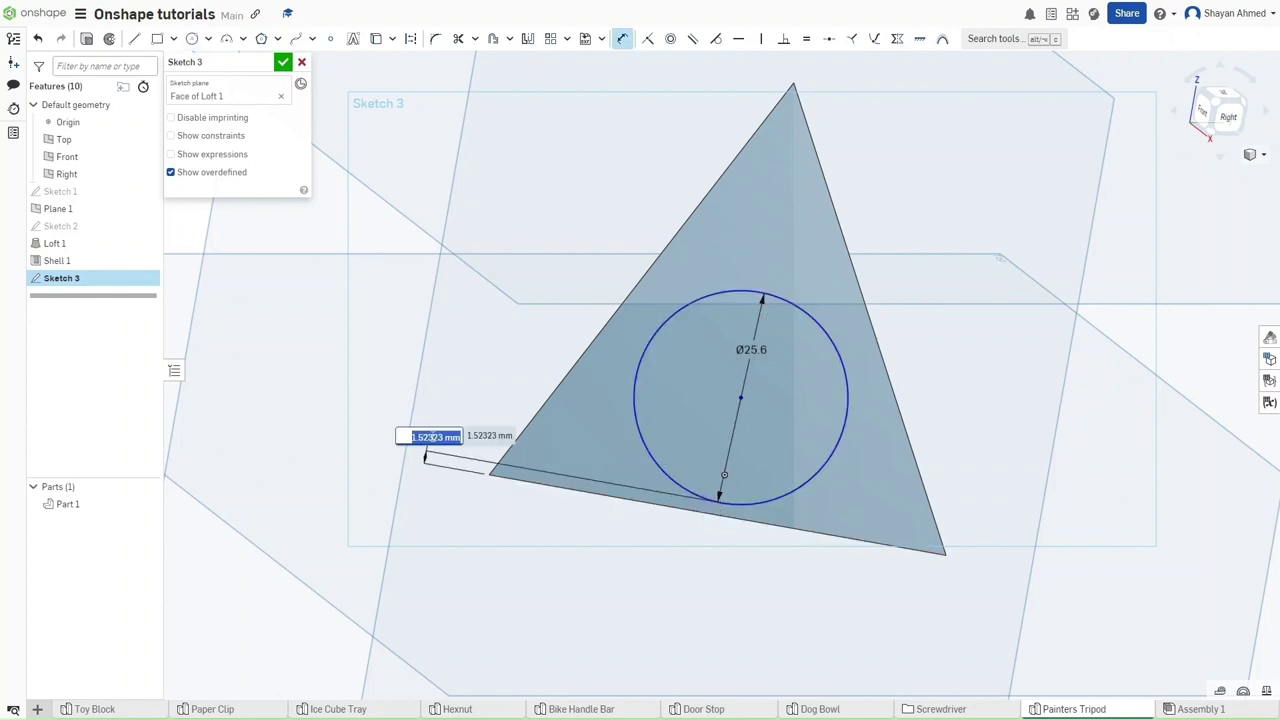
text(3.67)
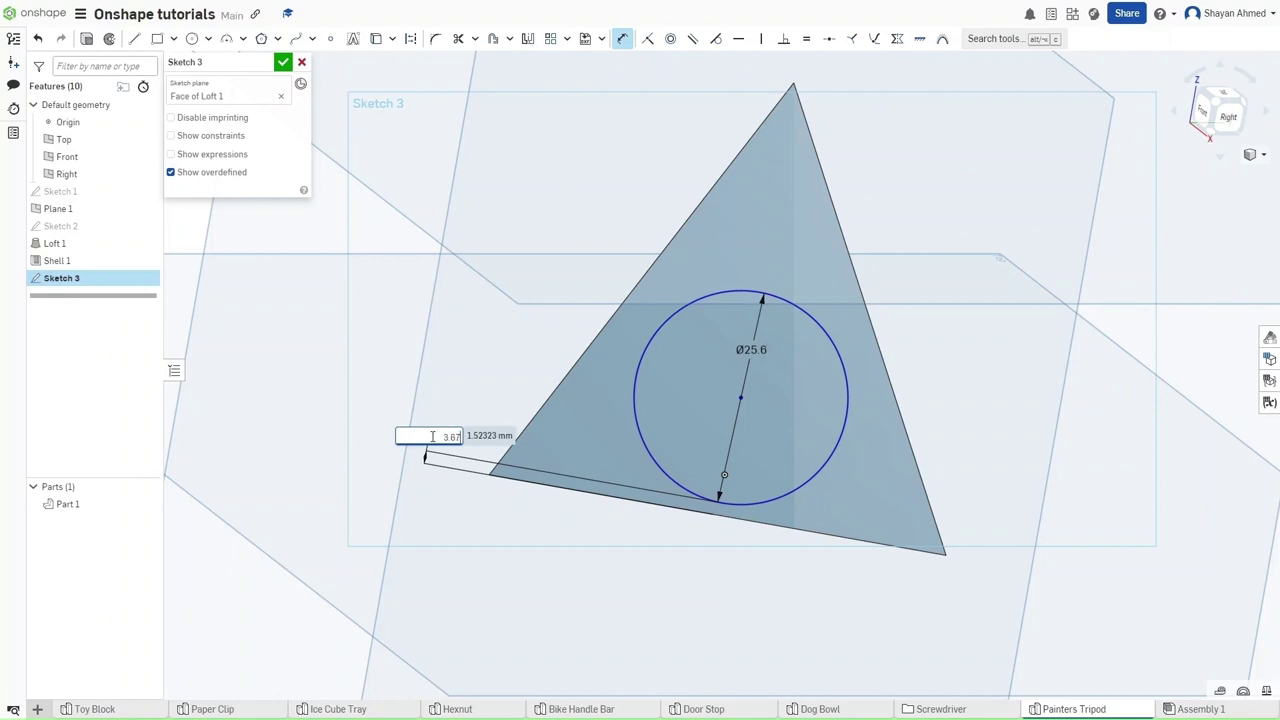
key(Return)
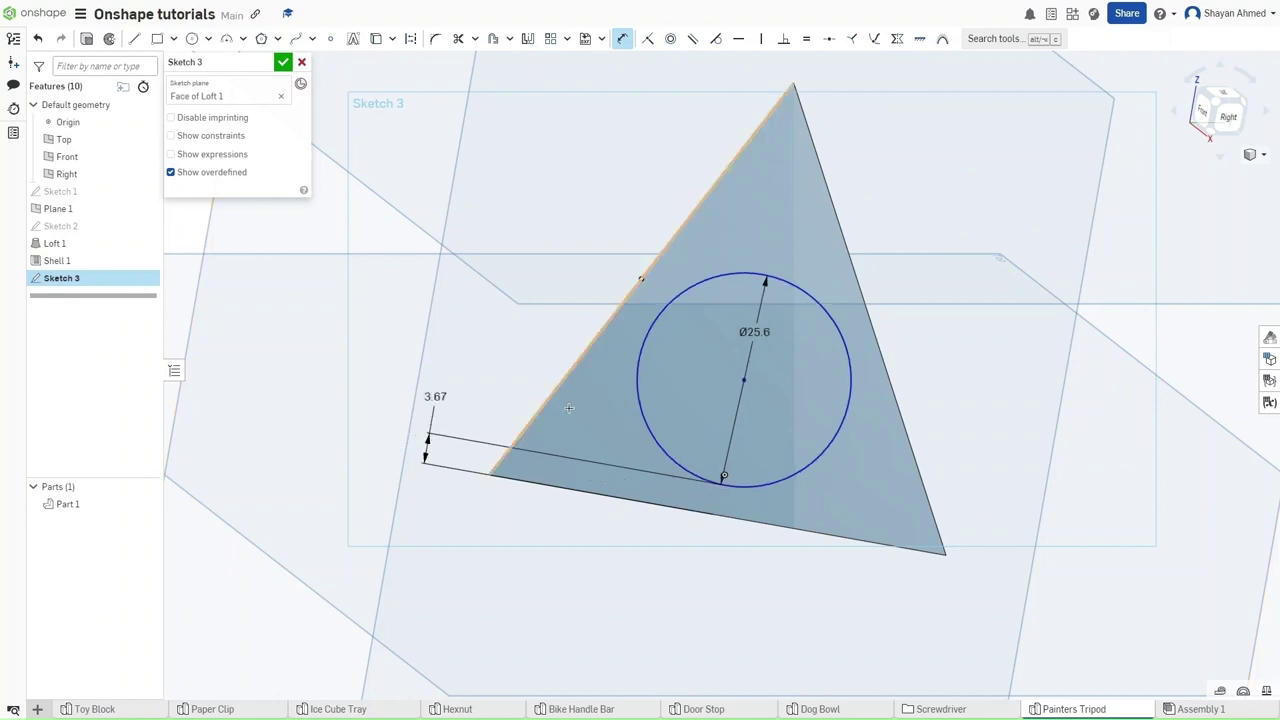
Draw a construction line from the face's apex to the midpoint of its base edge
key(l)
key(q)
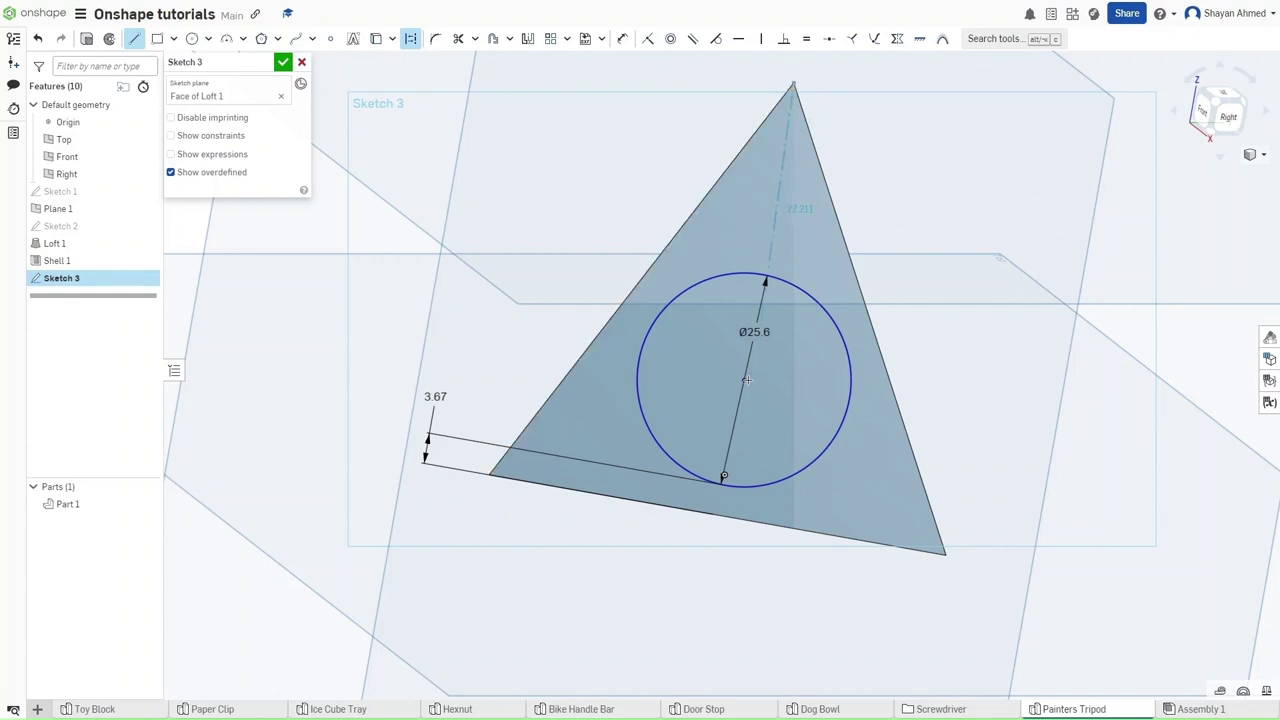
click(725, 493)
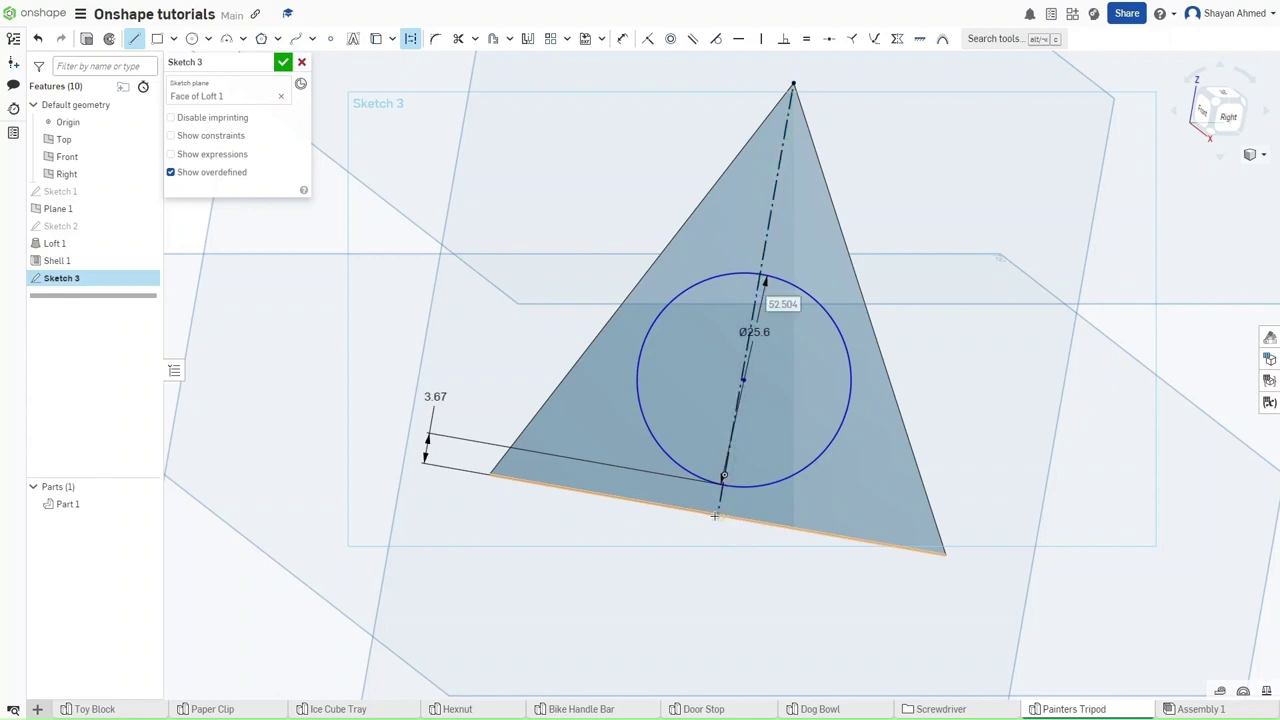
click(716, 517)
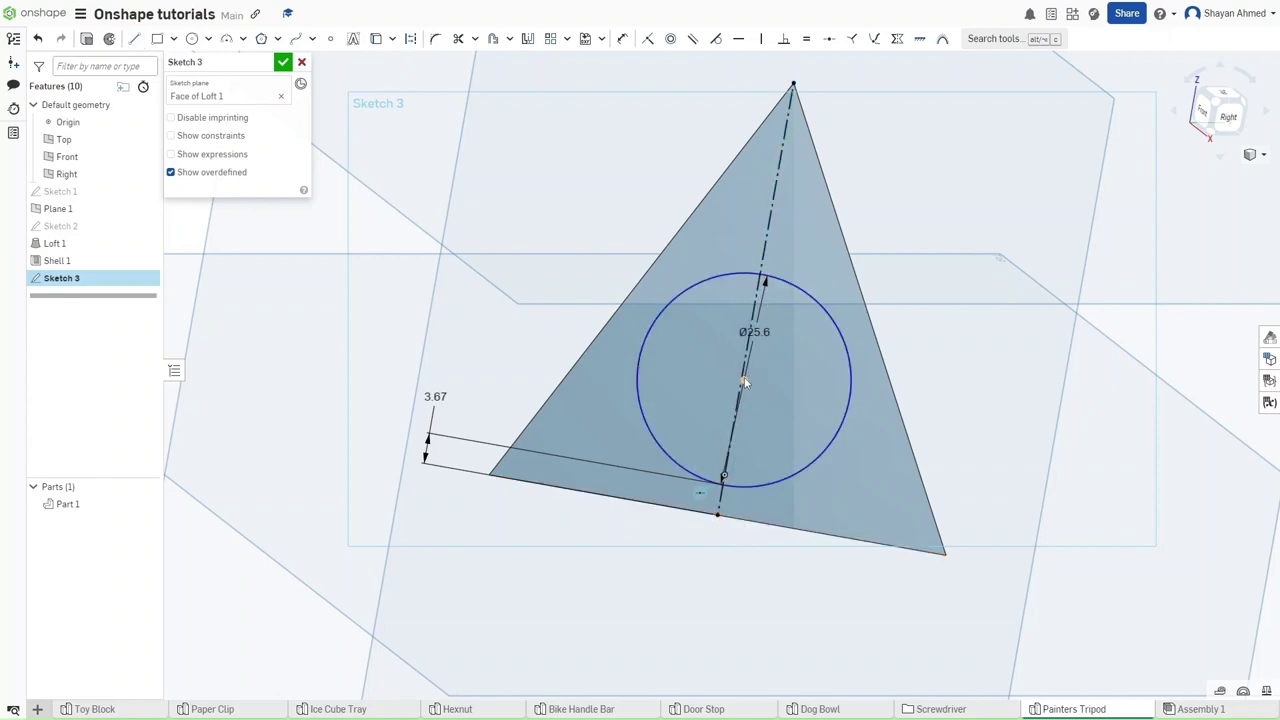
Make the circle's centre coincident with the construction line and finish the sketch
drag(743, 379, 743, 374)
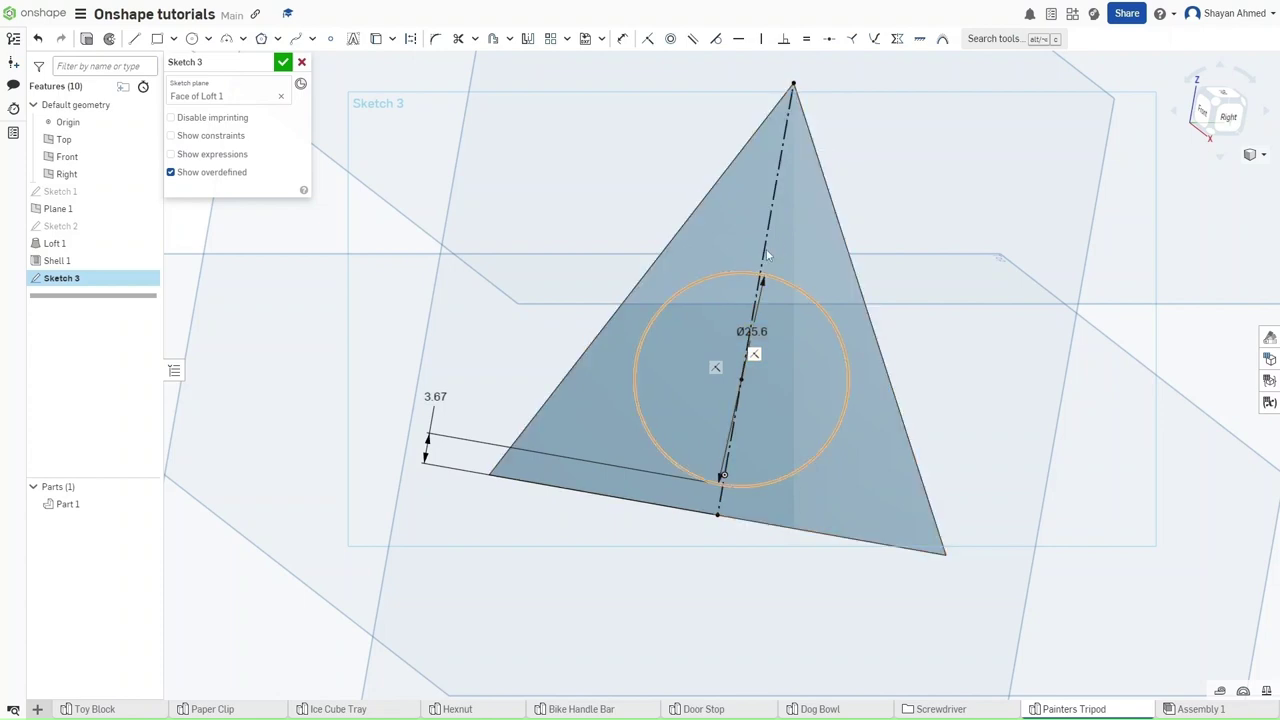
mouse_move(765, 244)
right_down()
mouse_move(749, 257)
mouse_move(646, 231)
right_up()
click(283, 62)
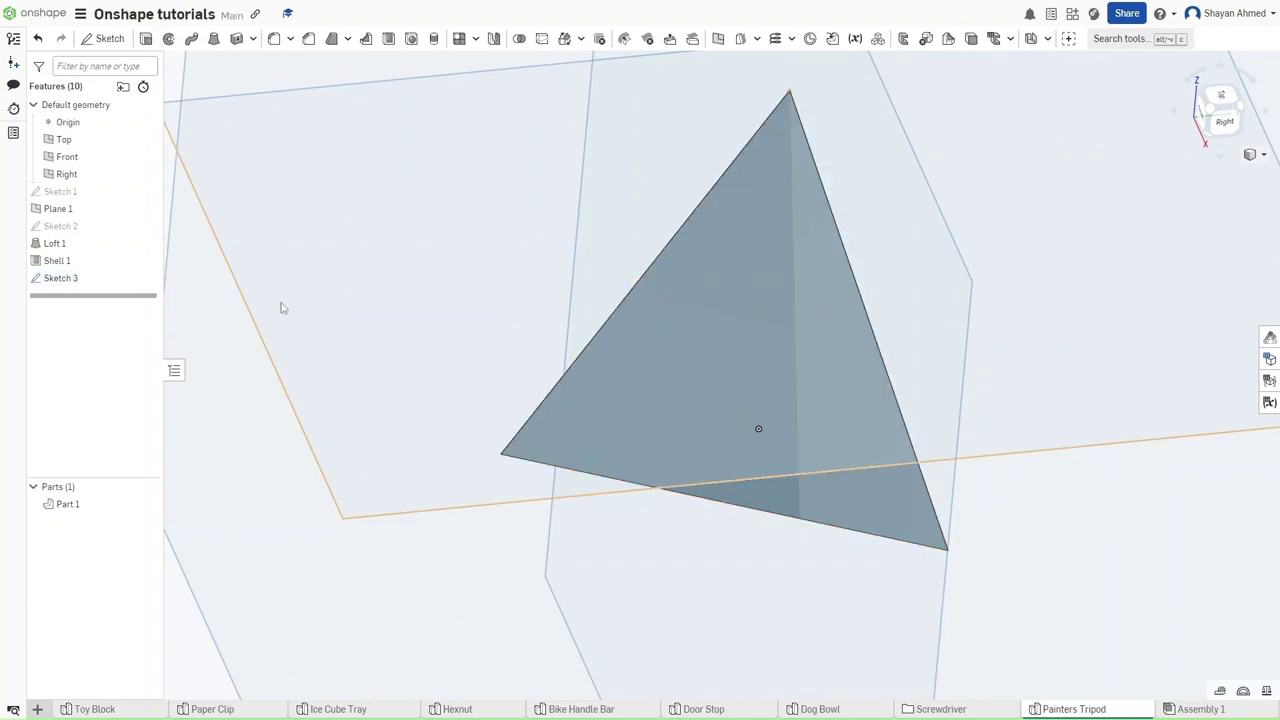
key(shift+7)
right_drag(738, 347, 681, 378)
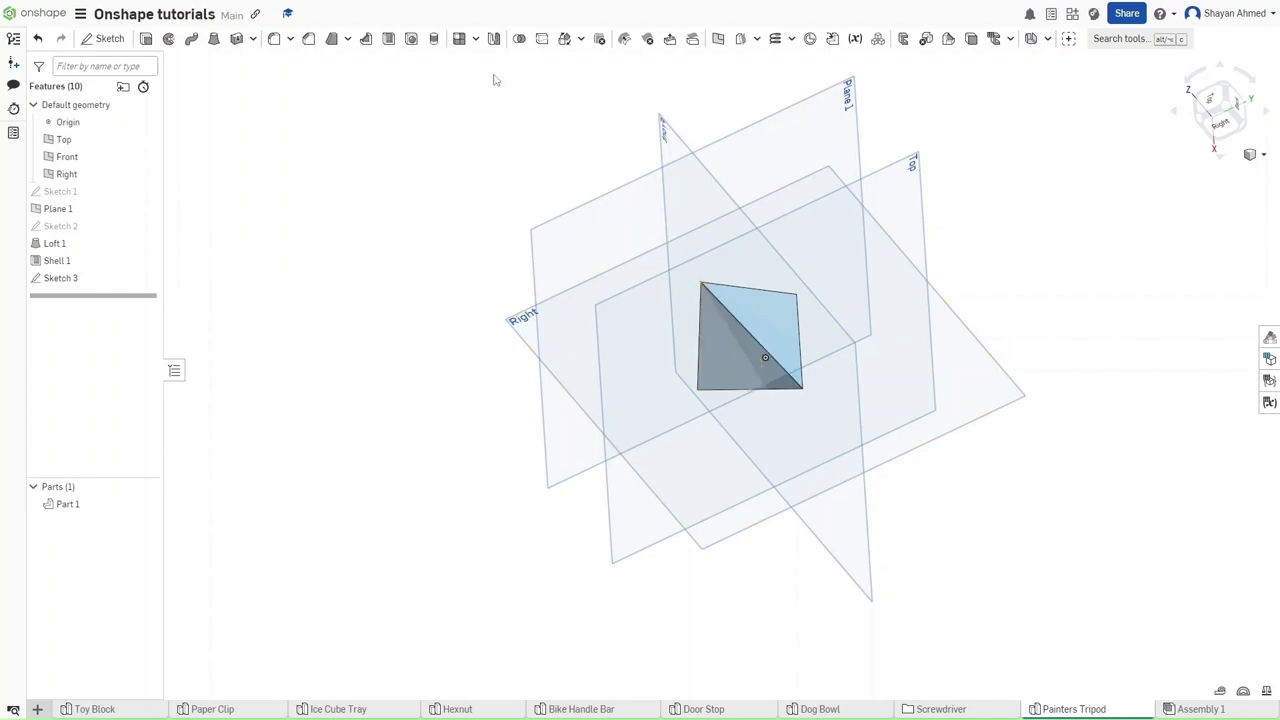
click(493, 38)
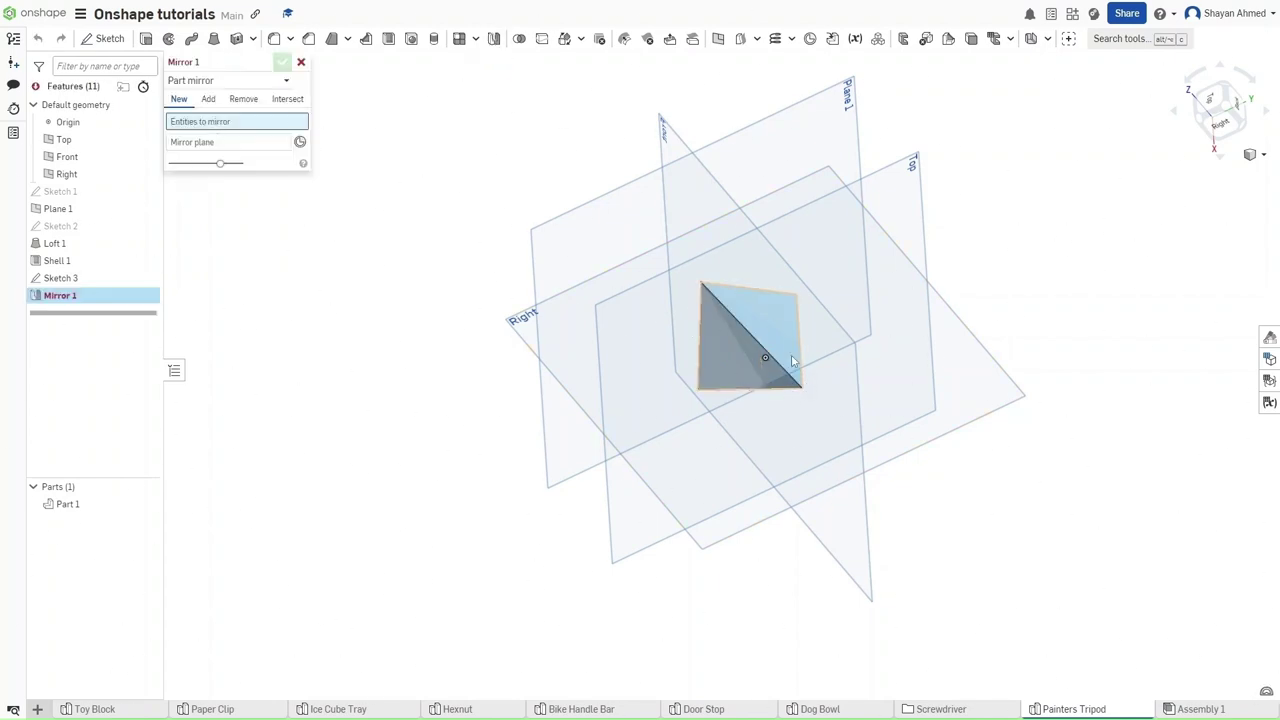
click(248, 147)
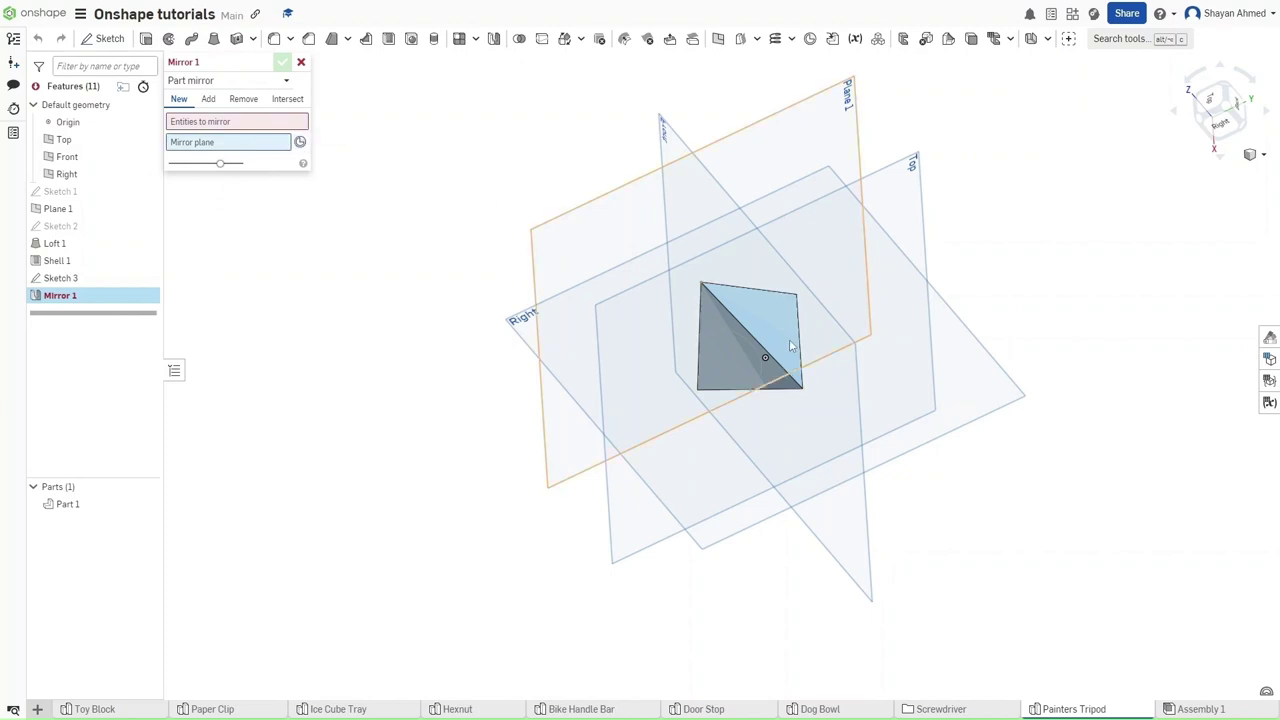
scroll(758, 343, up, 10)
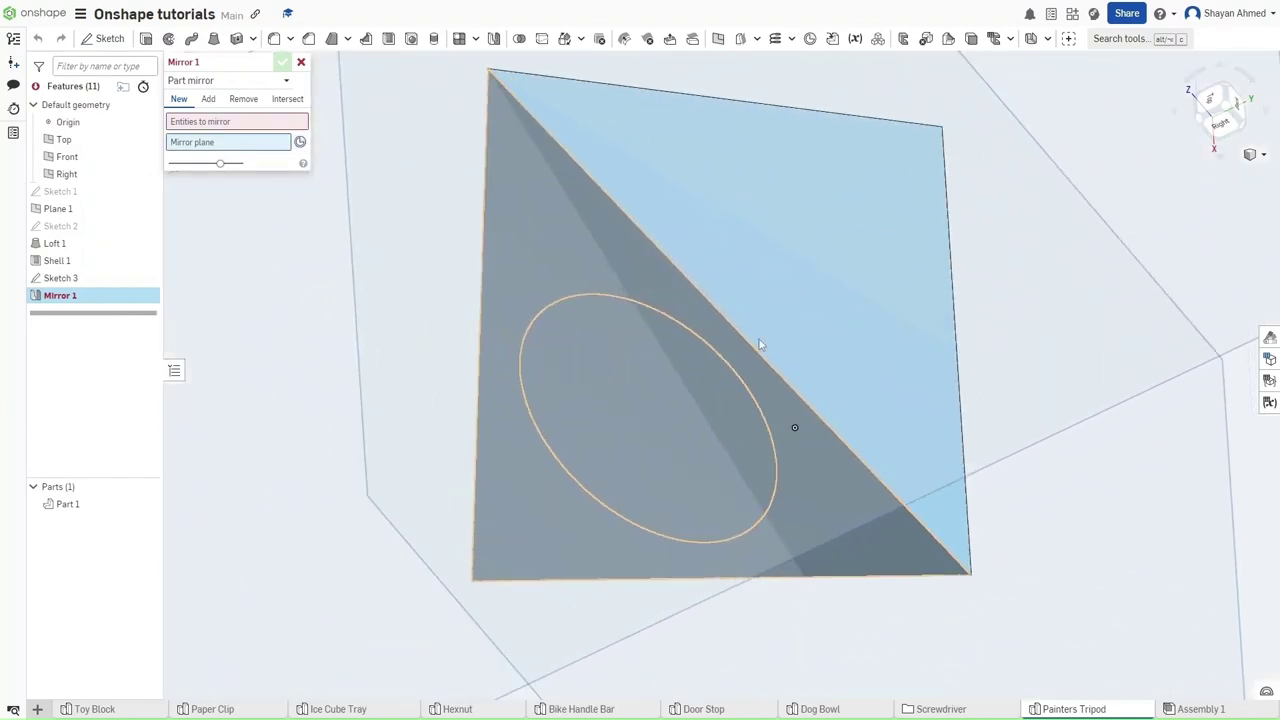
click(771, 338)
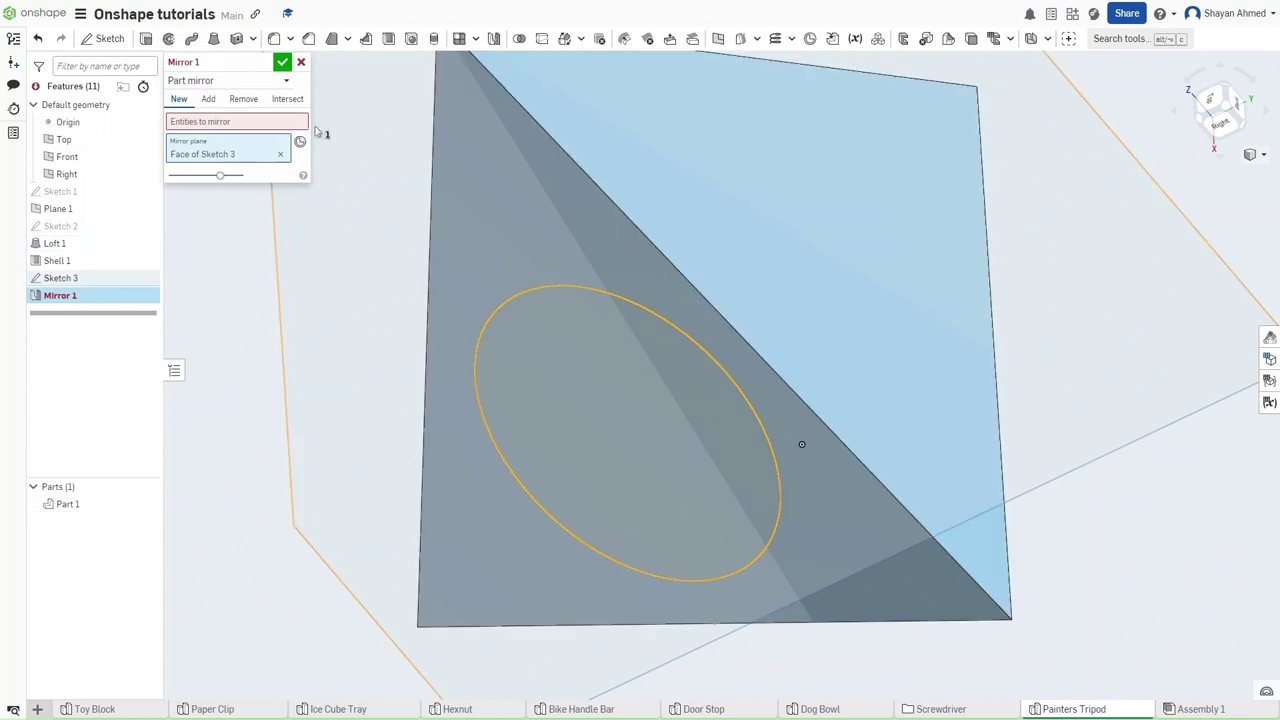
click(281, 156)
click(840, 266)
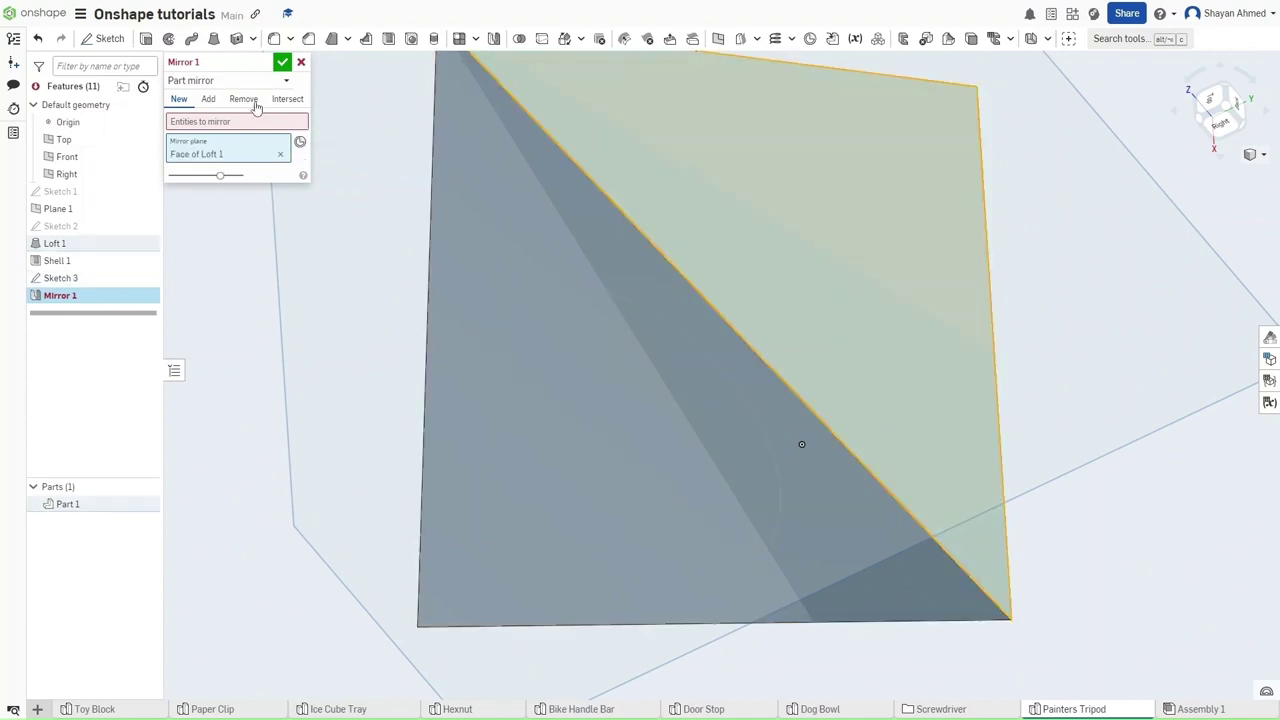
click(246, 122)
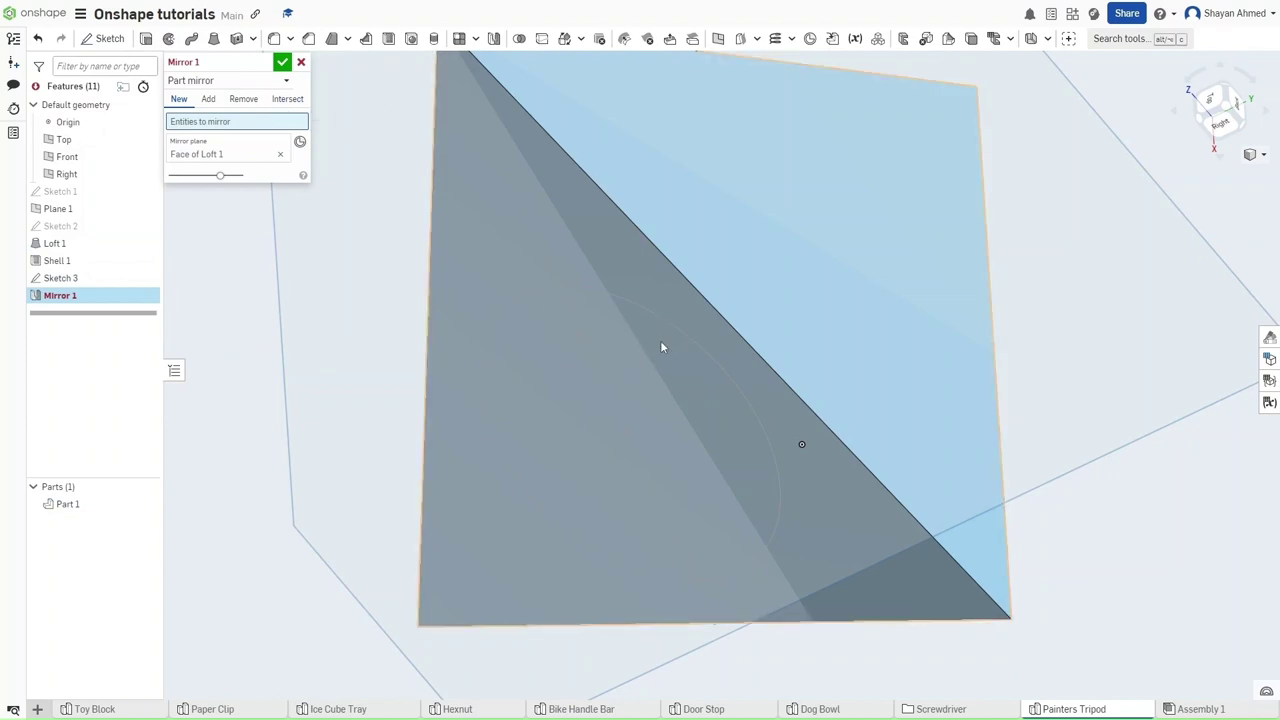
click(302, 62)
Hide the planes and start a new sketch on the pyramid's second sloping side face
scroll(811, 217, down, 5)
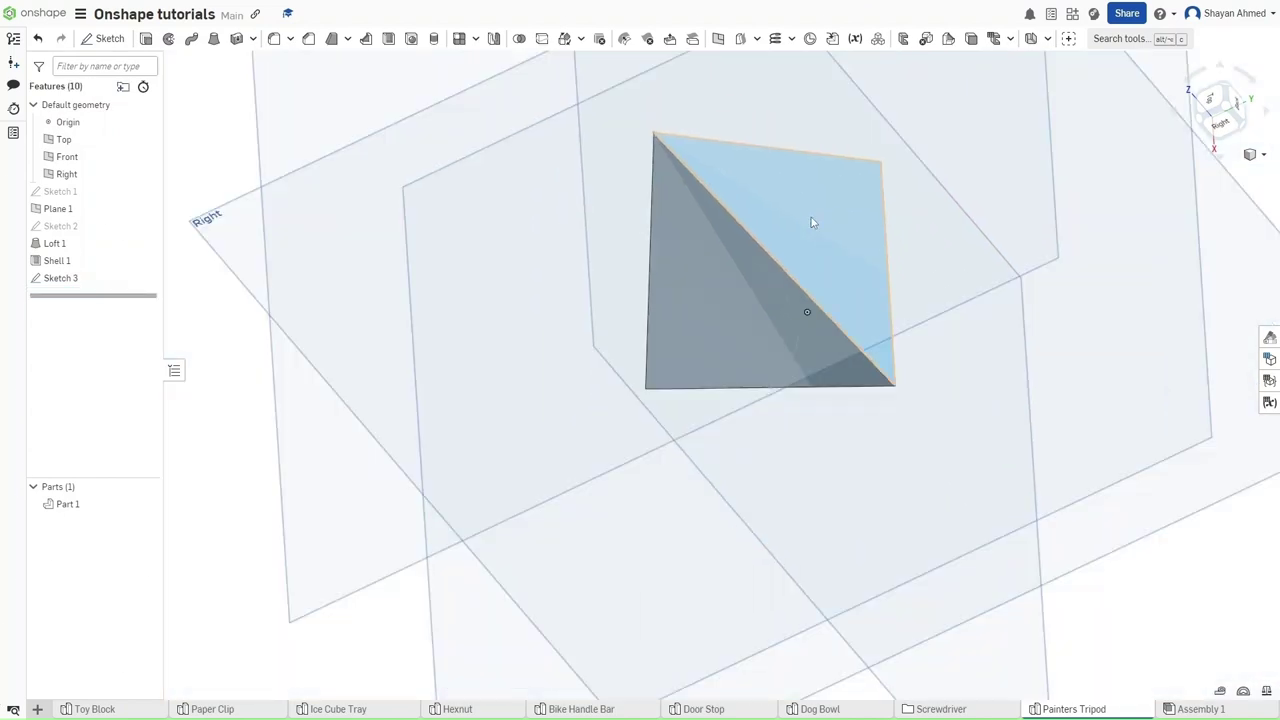
scroll(811, 217, down, 1)
middle_drag(811, 217, 727, 283)
key(p)
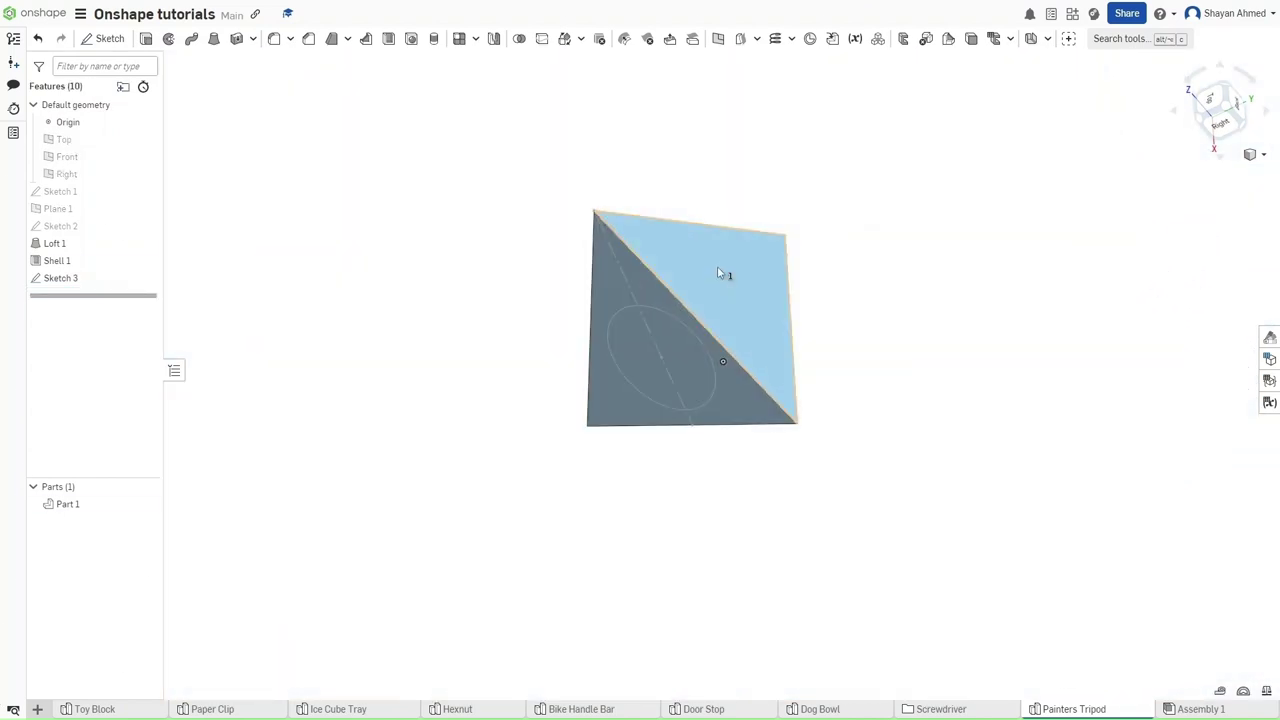
click(718, 268)
click(717, 267)
key(shift+s)
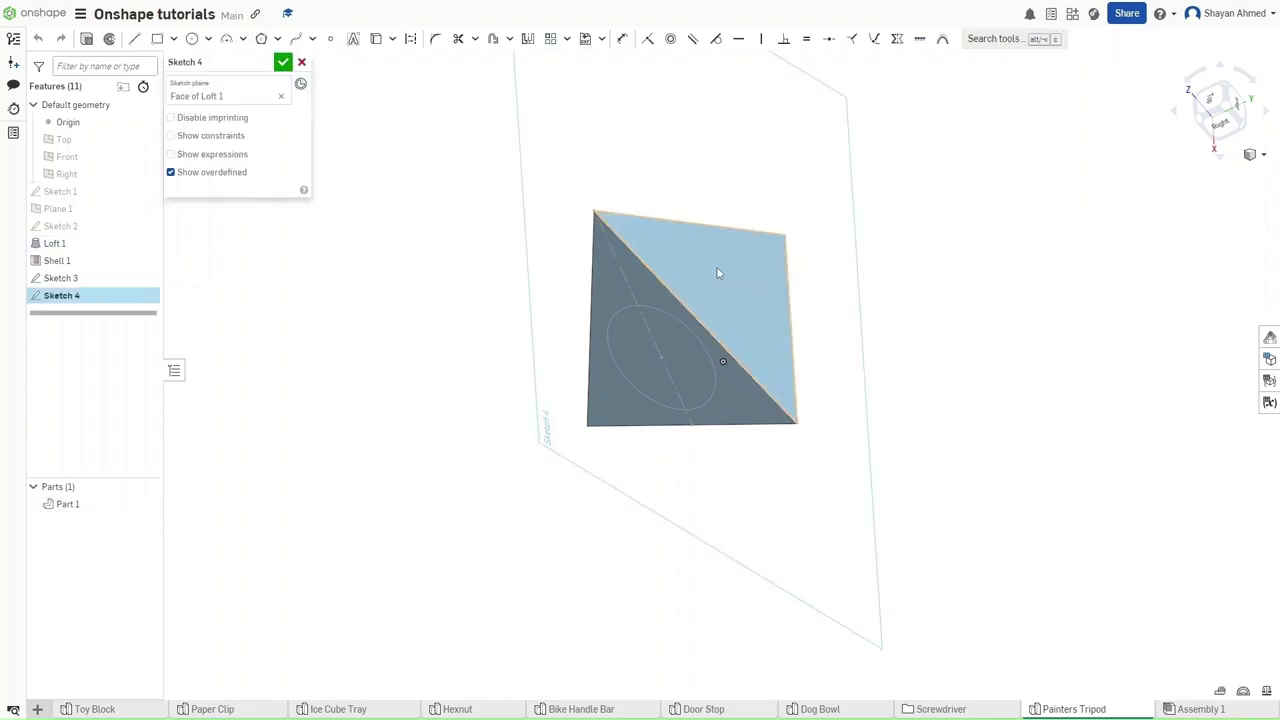
Draw a 25.6 mm diameter circle inside the second side face, looking straight at the sketch plane
right_click(717, 268)
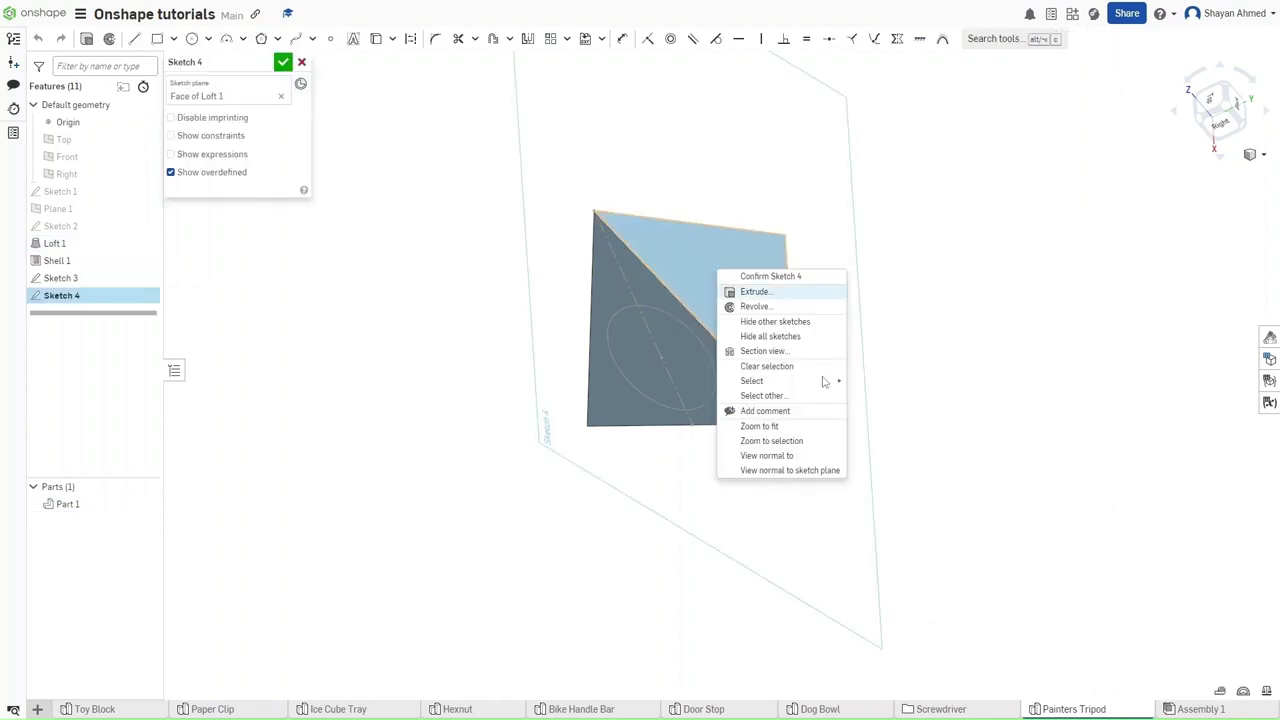
click(821, 470)
scroll(790, 387, up, 2)
scroll(790, 390, up, 2)
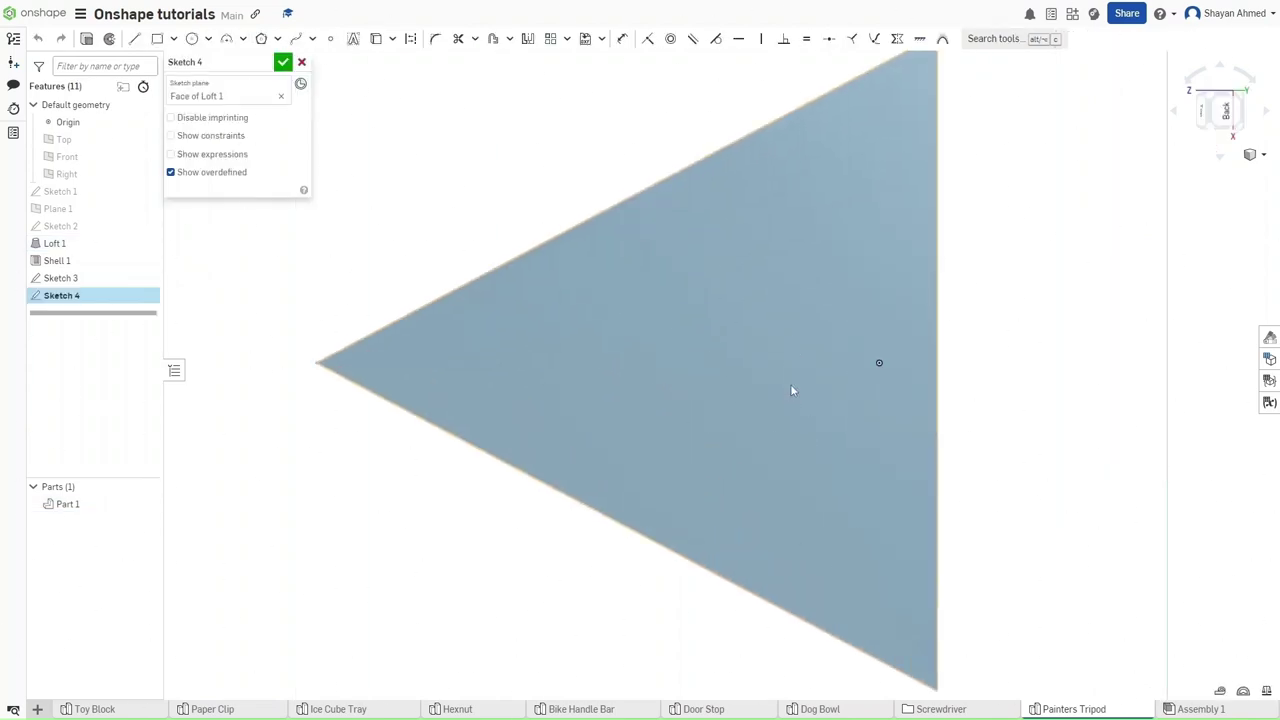
key(c)
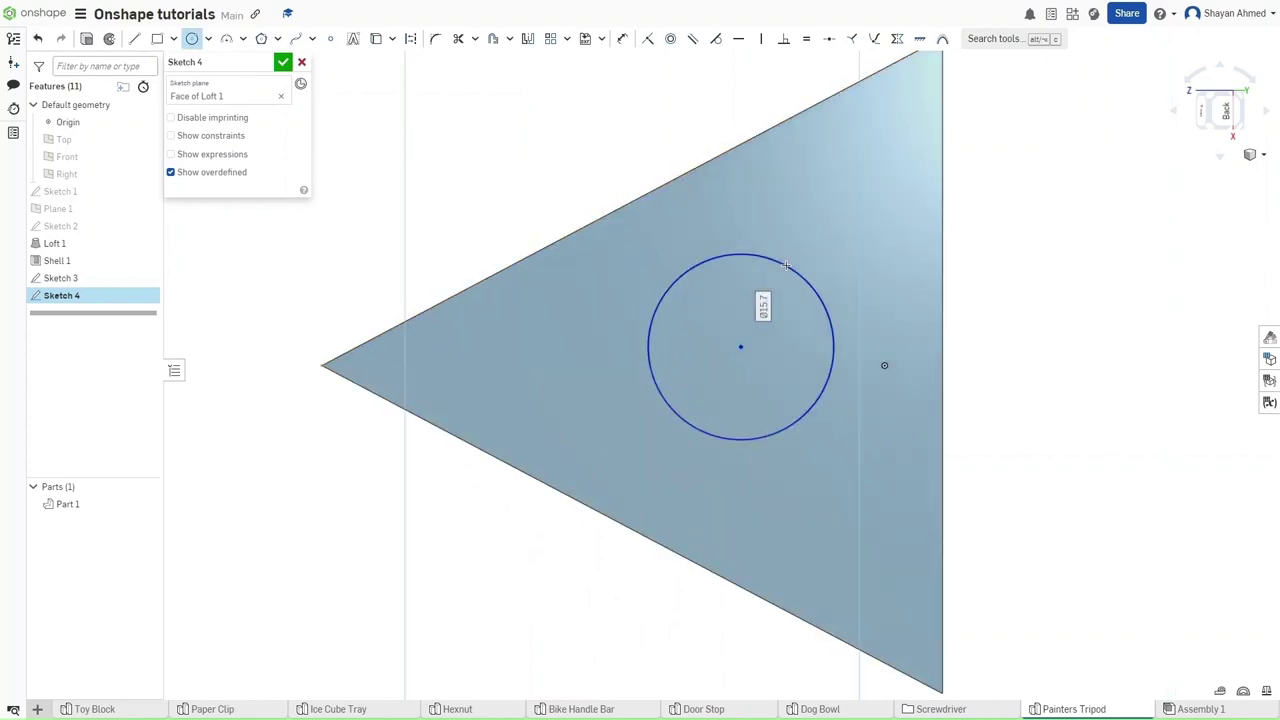
text(2)
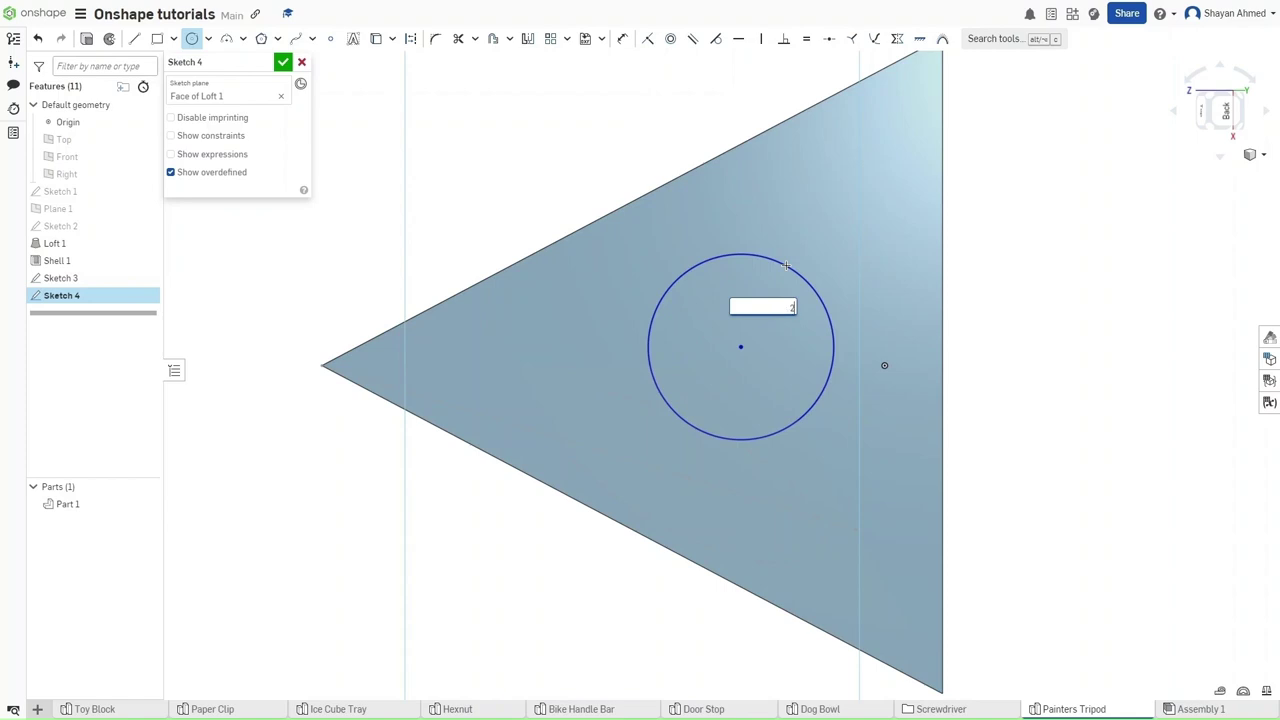
text(5.6)
key(Return)
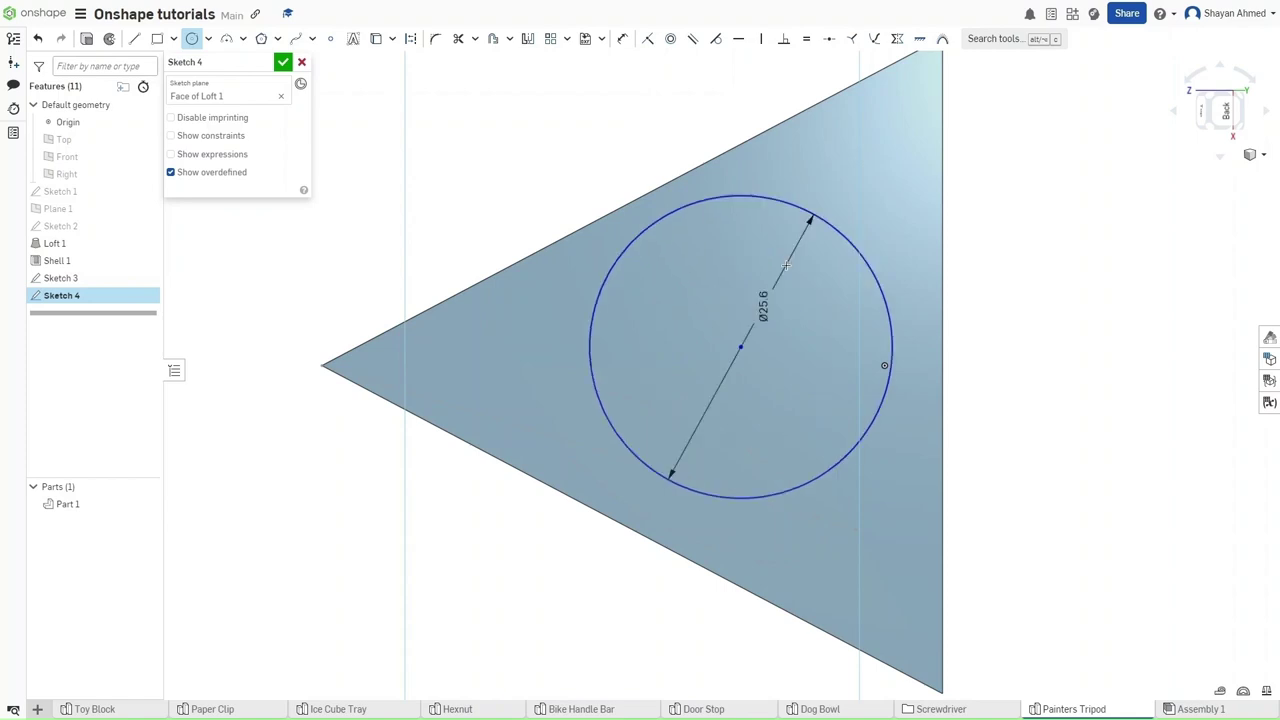
Dimension the gap between the circle and the second face's base edge to 3.67 mm
key(u)
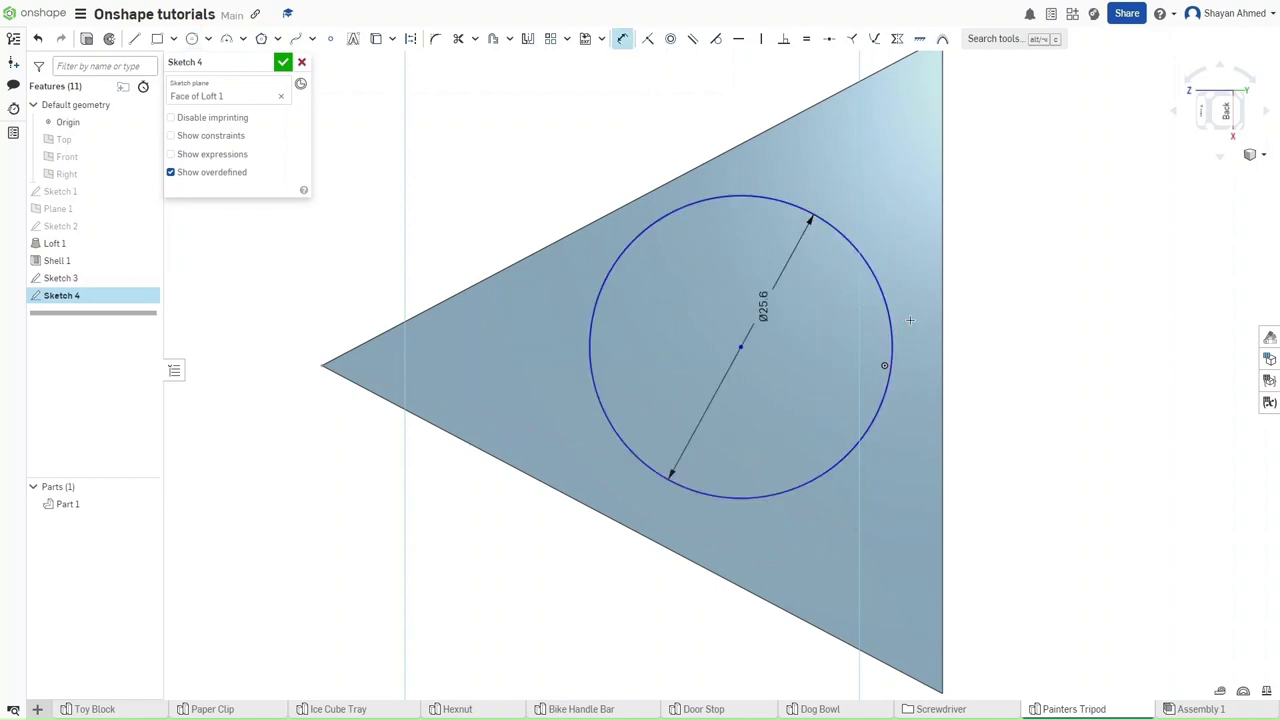
click(940, 328)
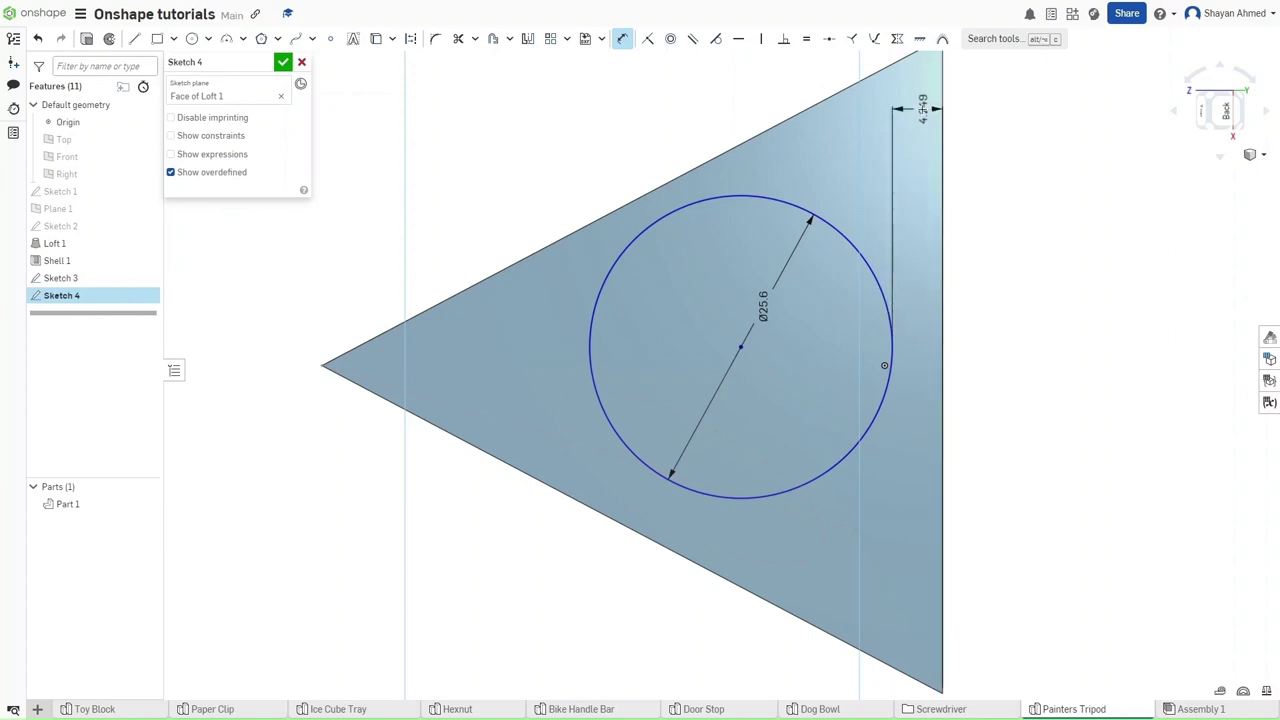
click(921, 112)
text(3.67)
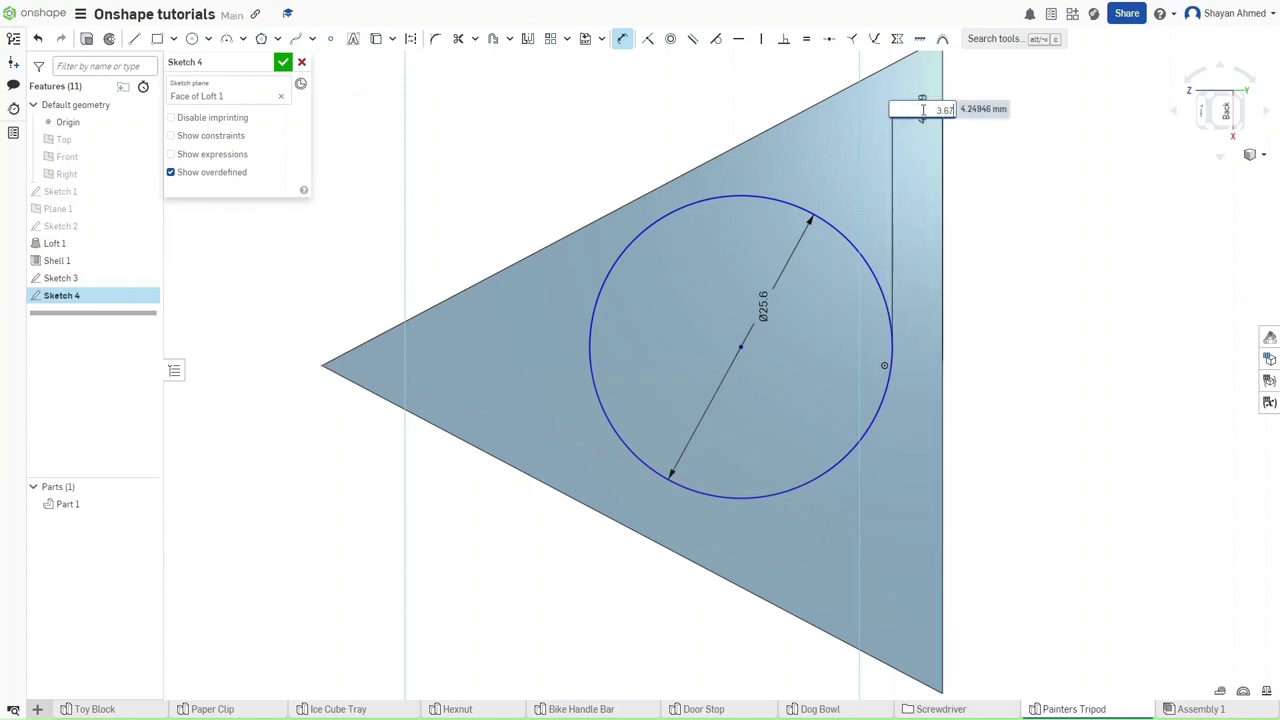
key(Return)
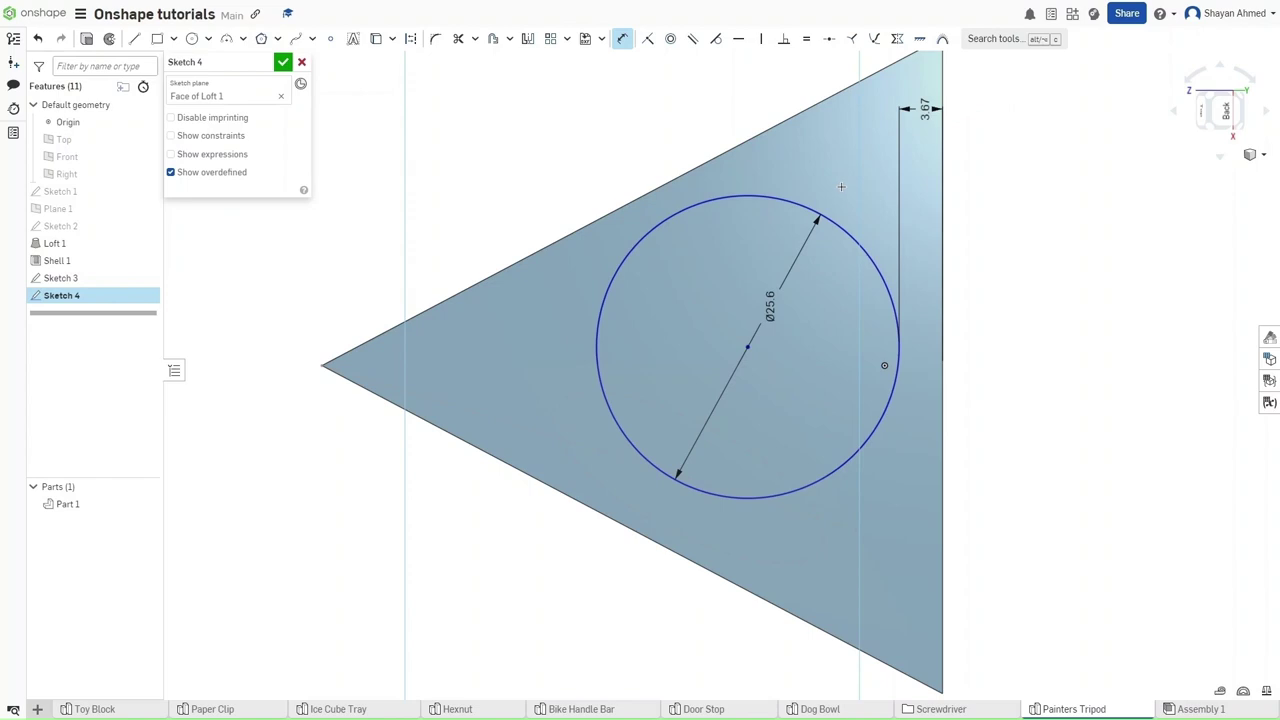
Draw a construction line on the second face from its apex to the midpoint of its base edge
key(l)
key(q)
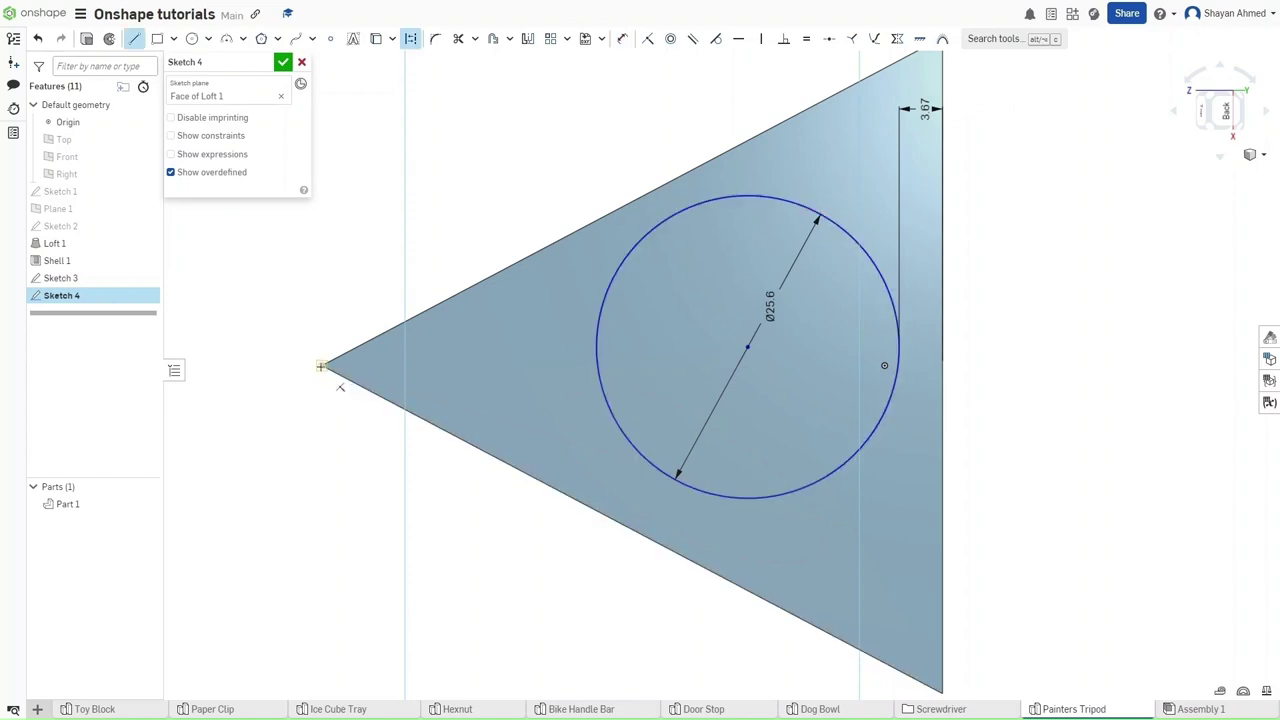
click(941, 366)
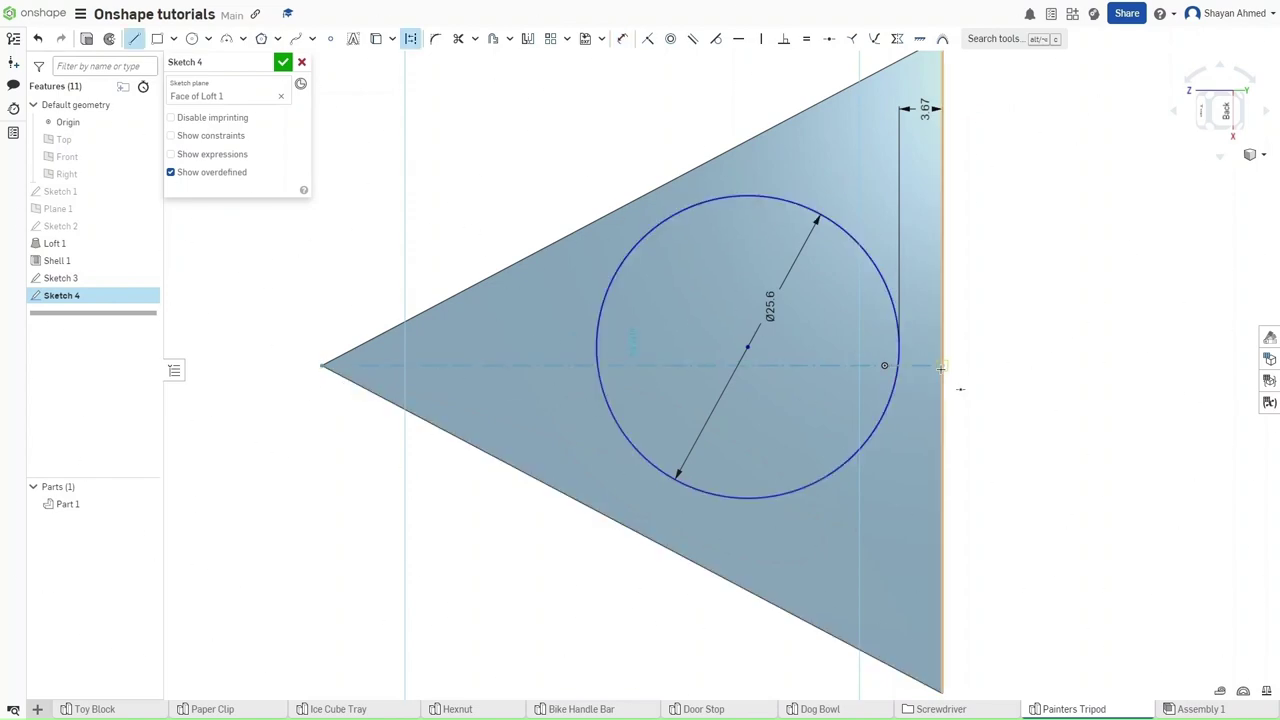
key(Escape)
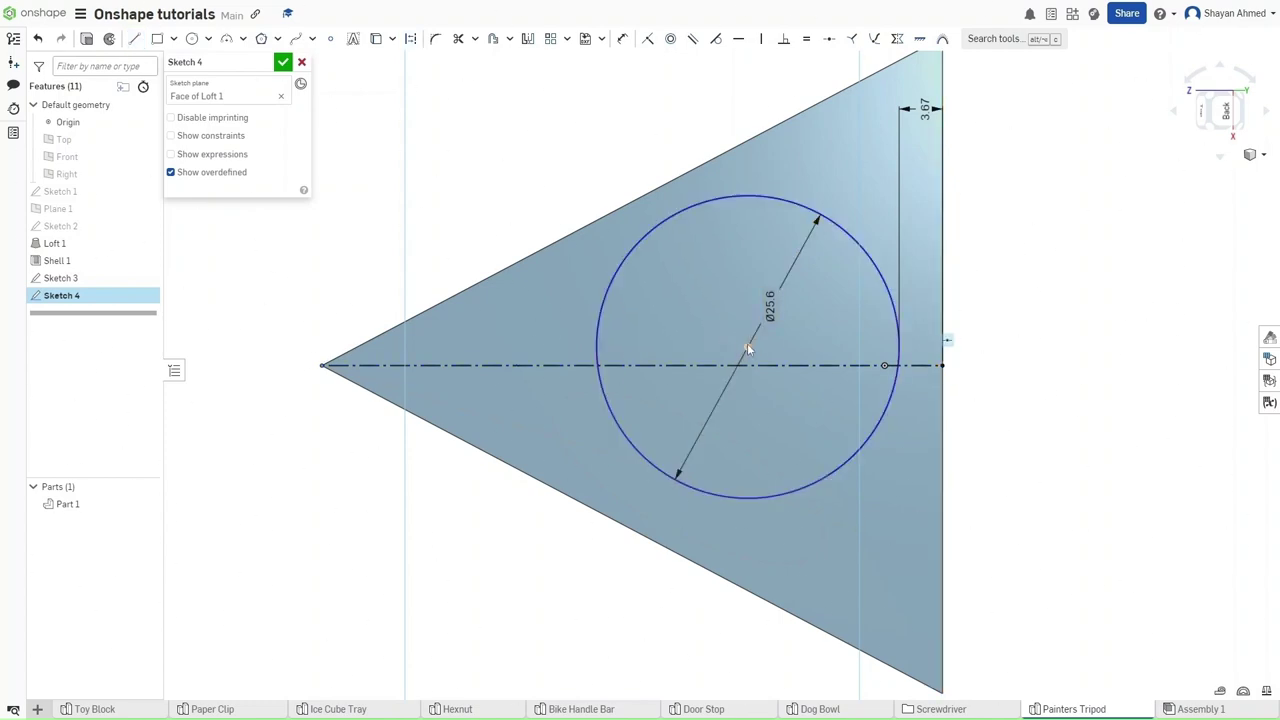
Make the second circle's centre coincident with the construction line and finish the sketch
key(i)
click(747, 347)
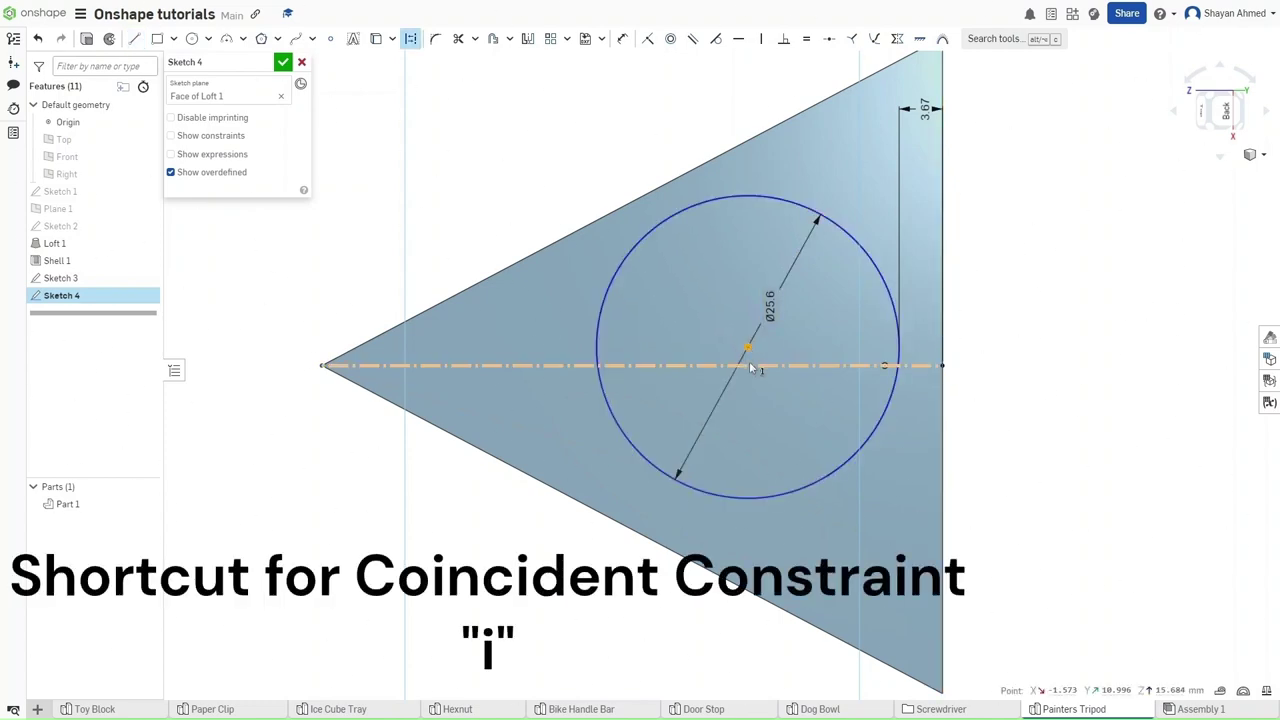
key(i)
click(748, 364)
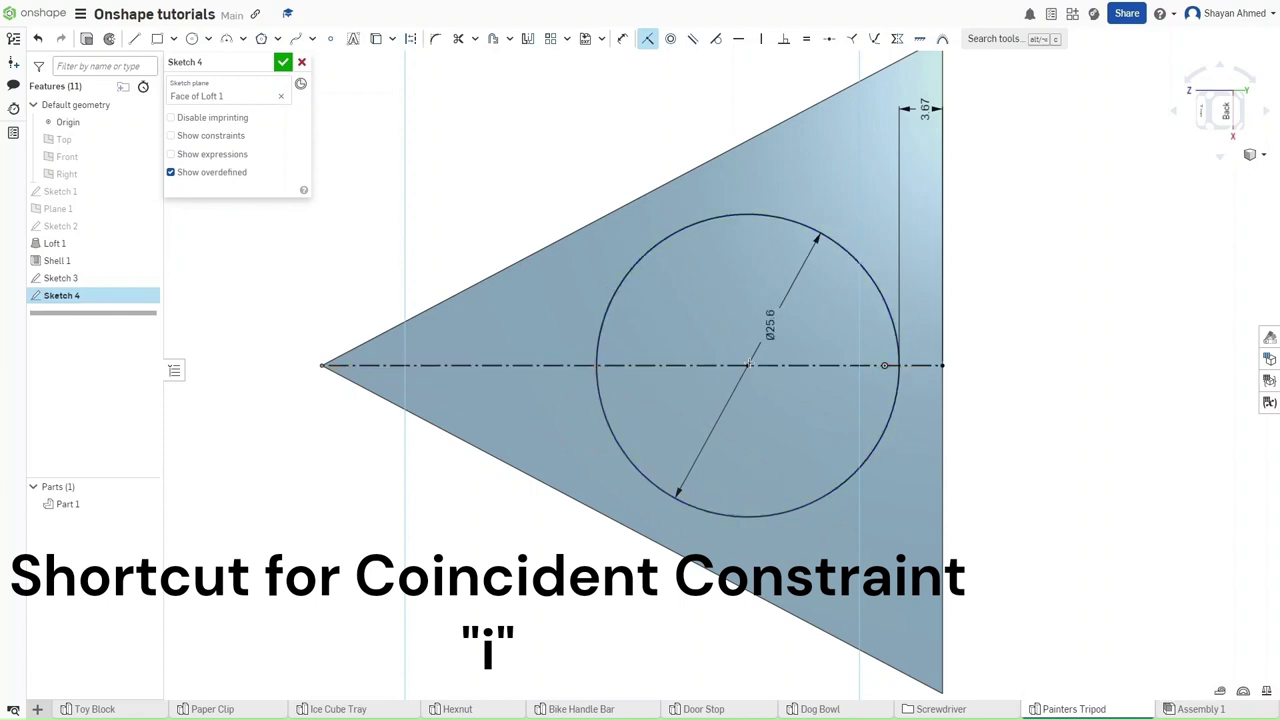
click(283, 62)
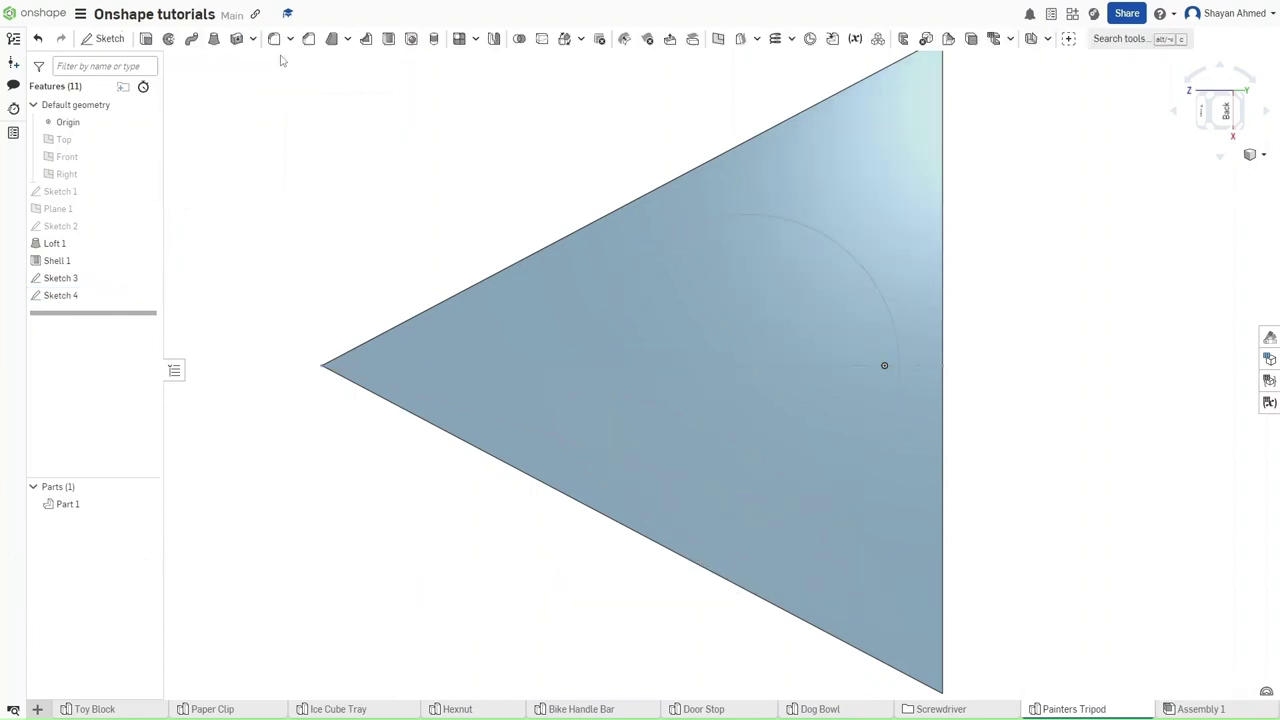
Start a sketch on the third sloping side face and draw a circle inside it
right_drag(768, 409, 679, 379)
click(679, 380)
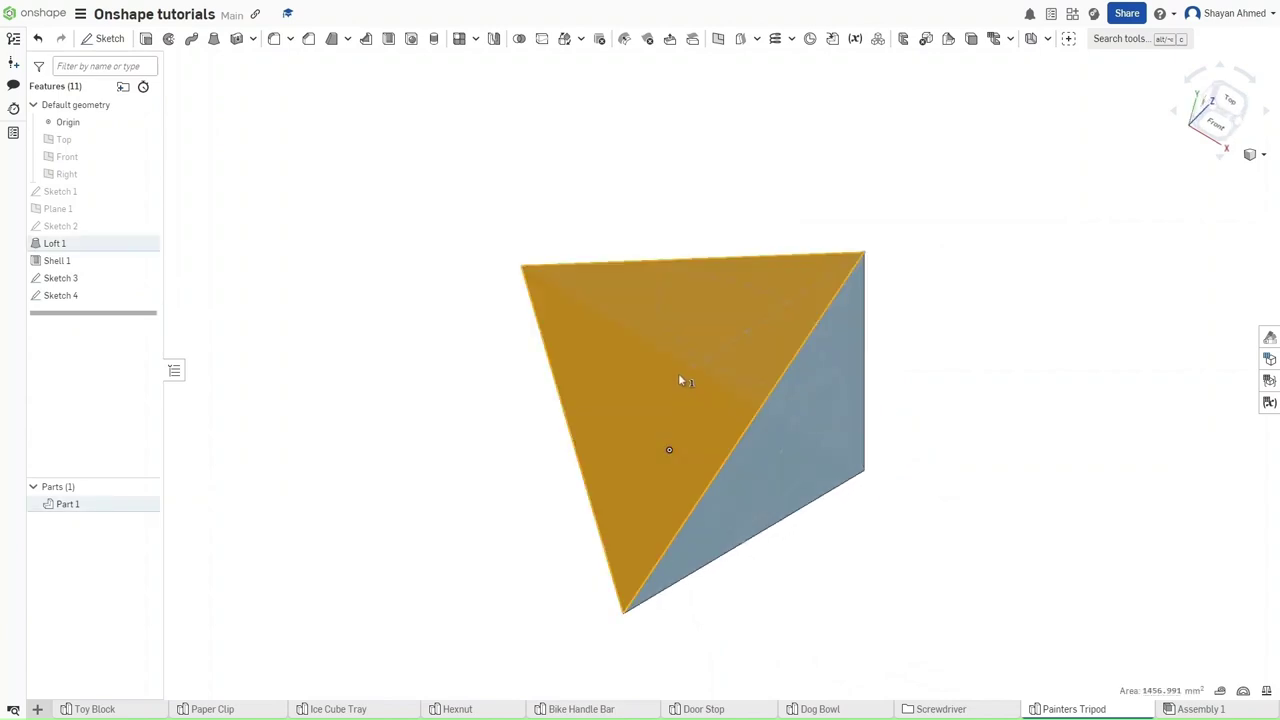
key(shift+s)
key(n)
key(c)
click(633, 360)
Dimension the gap between the third face's circle and its base edge
key(d)
scroll(546, 334, up, 5)
click(546, 431)
click(491, 228)
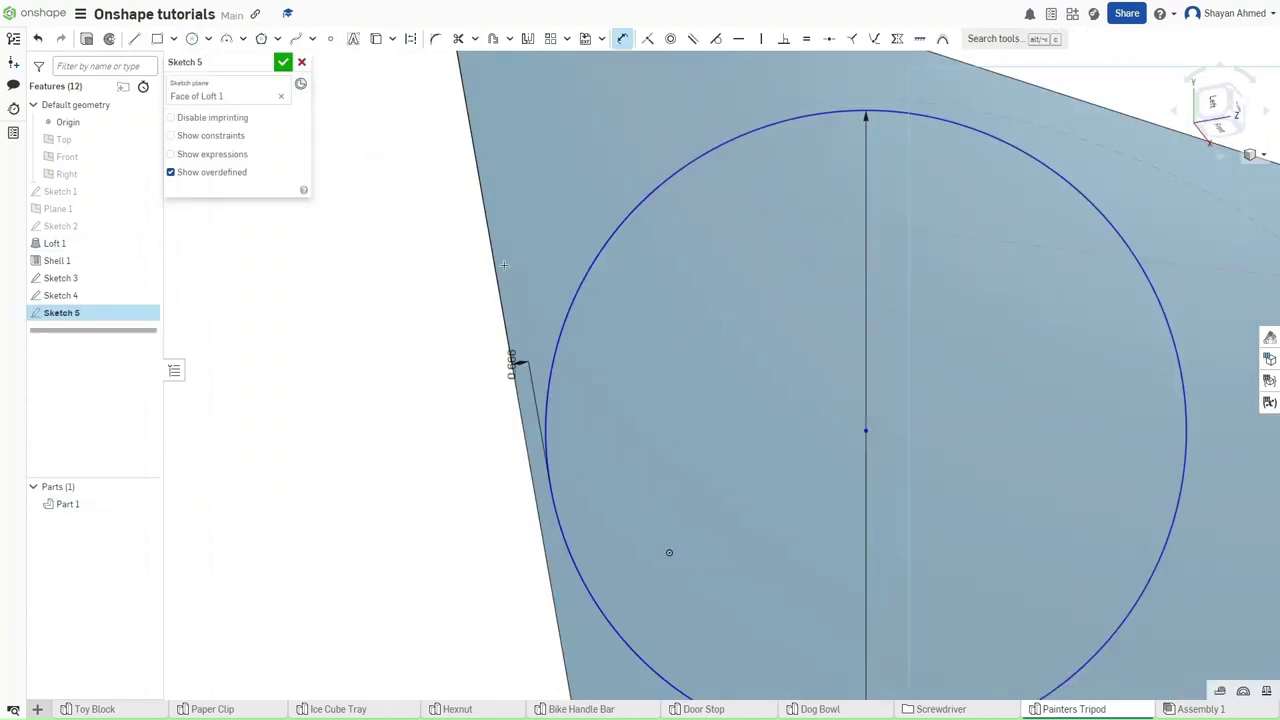
click(511, 228)
Draw a construction line on the third face from its apex to the midpoint of its base edge
scroll(481, 290, down, 4)
key(l)
key(q)
click(465, 409)
Make the third circle's centre coincident with its construction line and finish the sketch
key(i)
click(631, 341)
click(631, 379)
key(Escape)
key(Return)
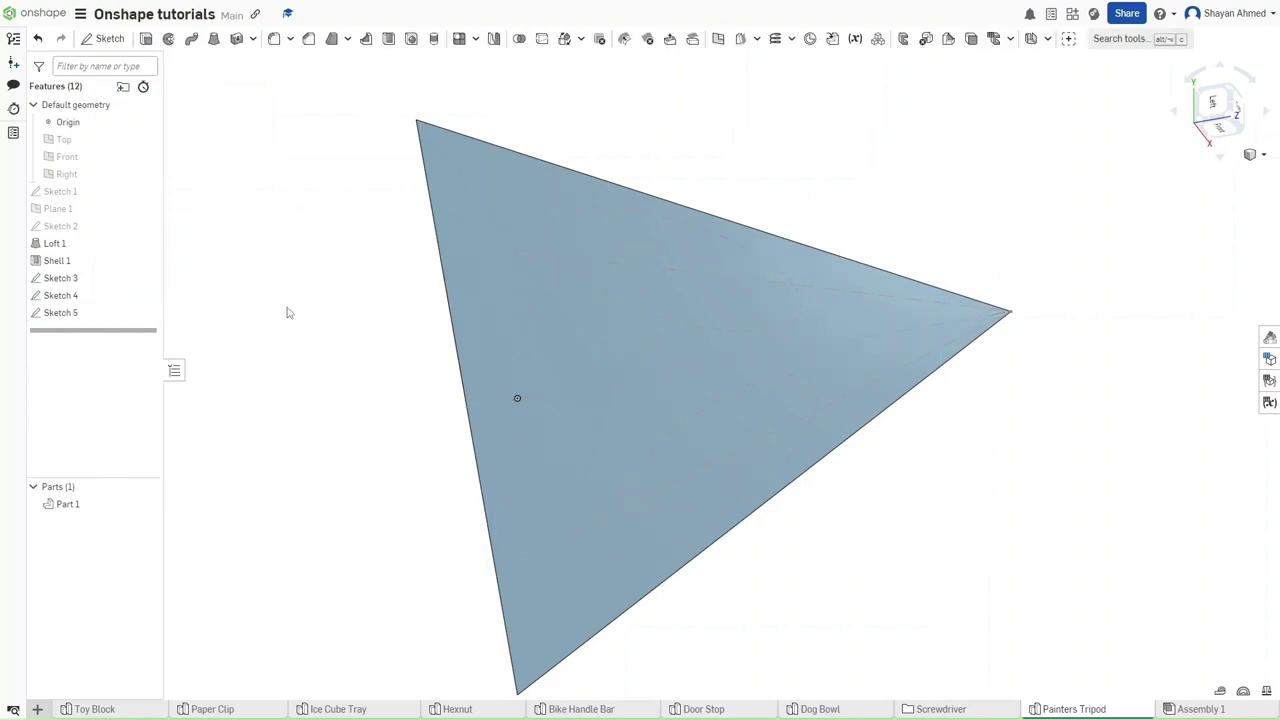
Cut the Sketch 3 circle through its side face with an Extrude set to Remove, up to the shell's inner face
key(shift+7)
middle_drag(527, 400, 447, 390)
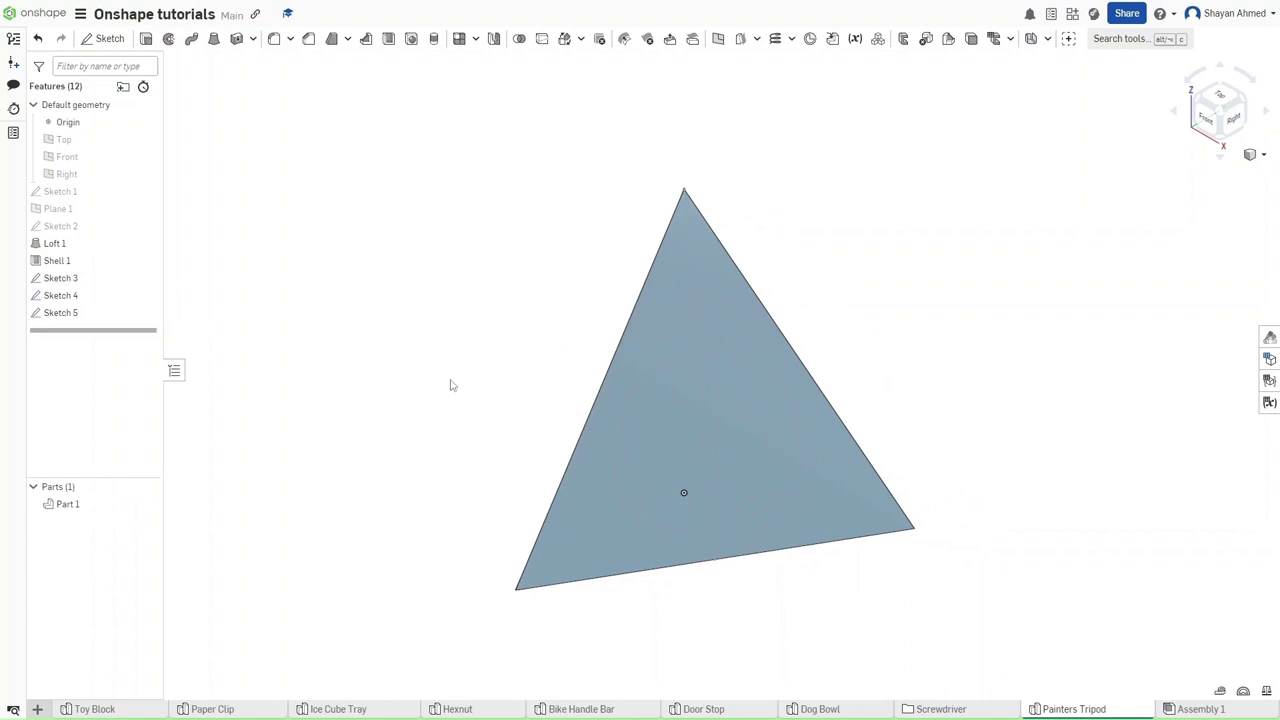
mouse_move(421, 452)
right_down()
mouse_move(477, 477)
mouse_move(421, 475)
right_up()
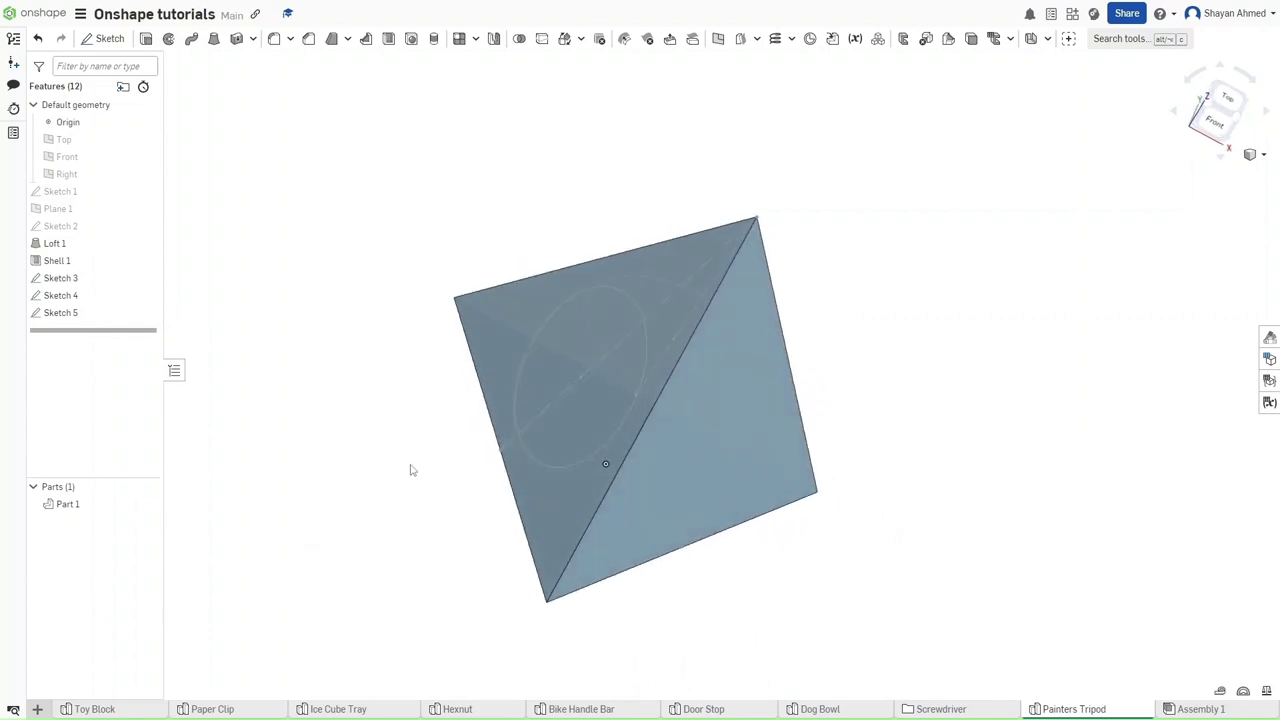
key(shift+e)
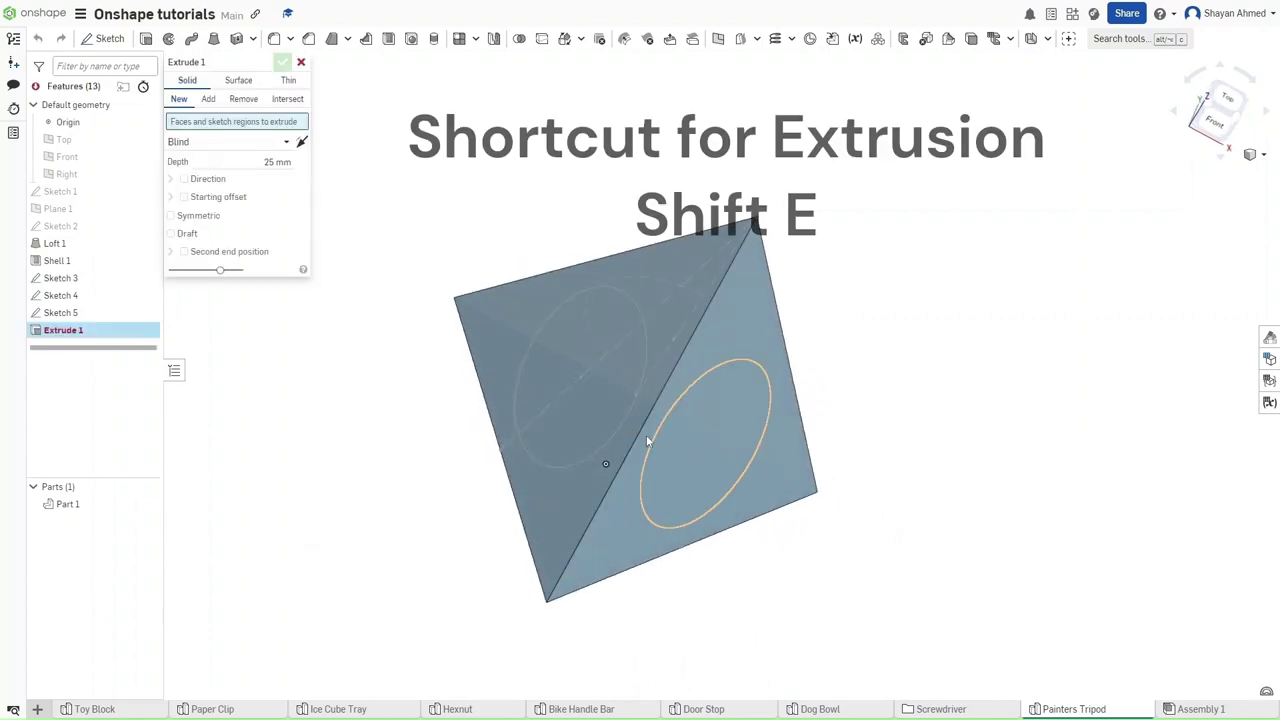
click(699, 432)
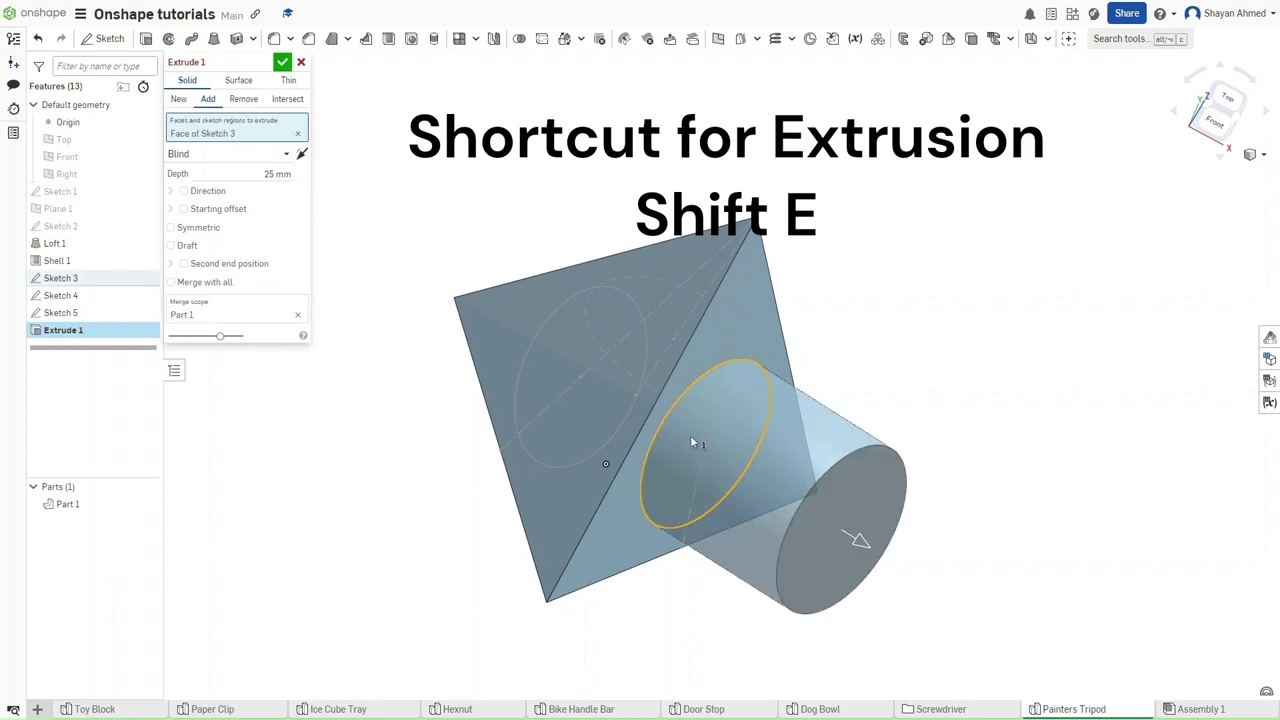
right_drag(690, 429, 745, 305)
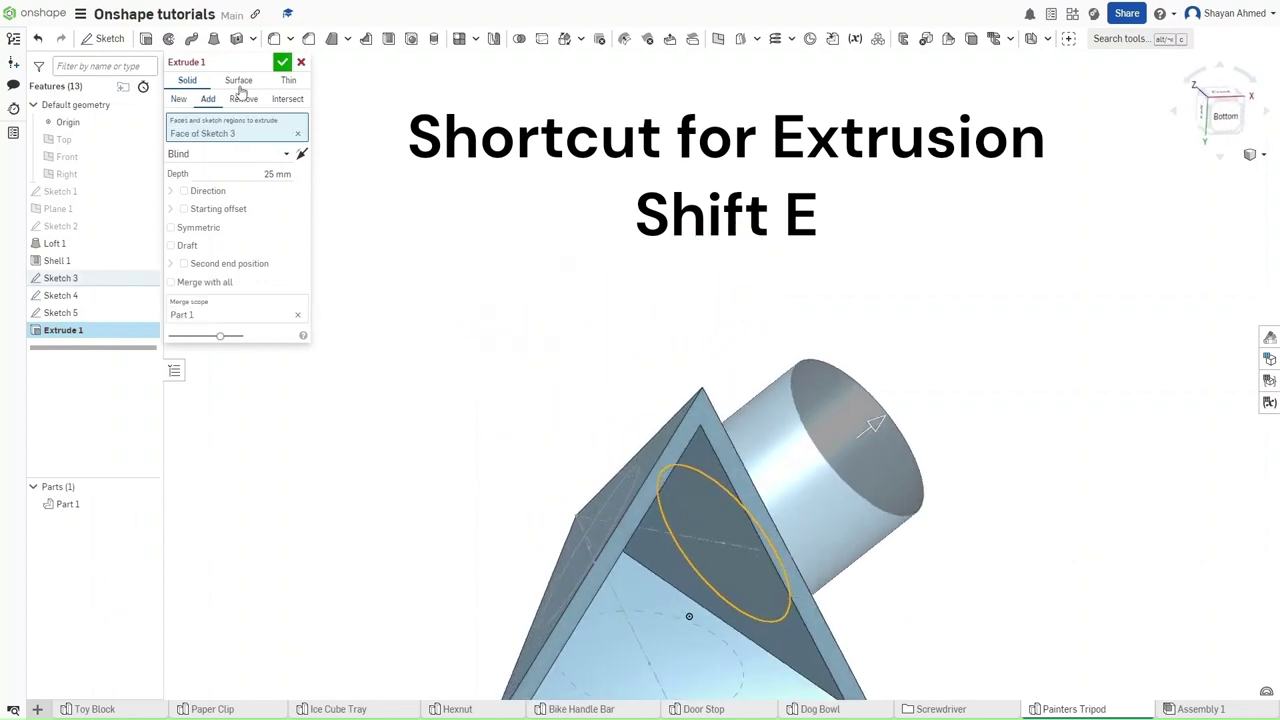
click(231, 152)
click(224, 212)
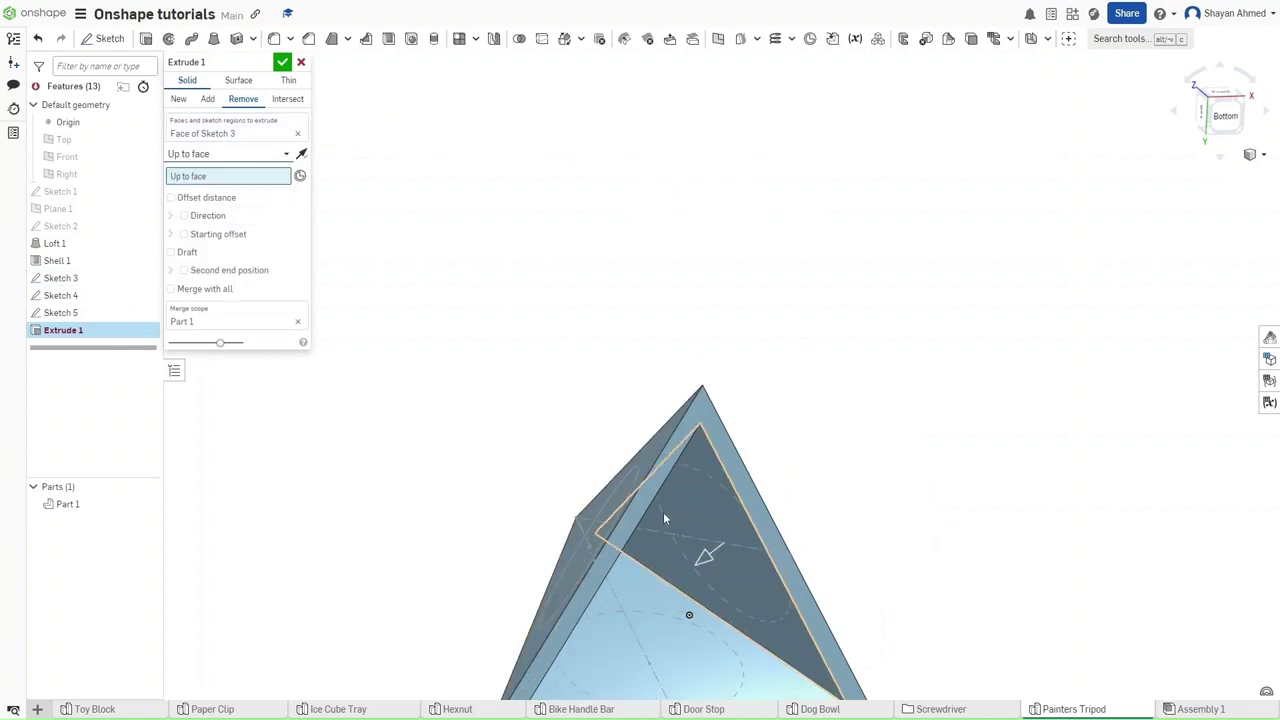
click(663, 513)
right_drag(663, 513, 641, 494)
mouse_move(543, 456)
right_down()
mouse_move(576, 459)
mouse_move(543, 459)
right_up()
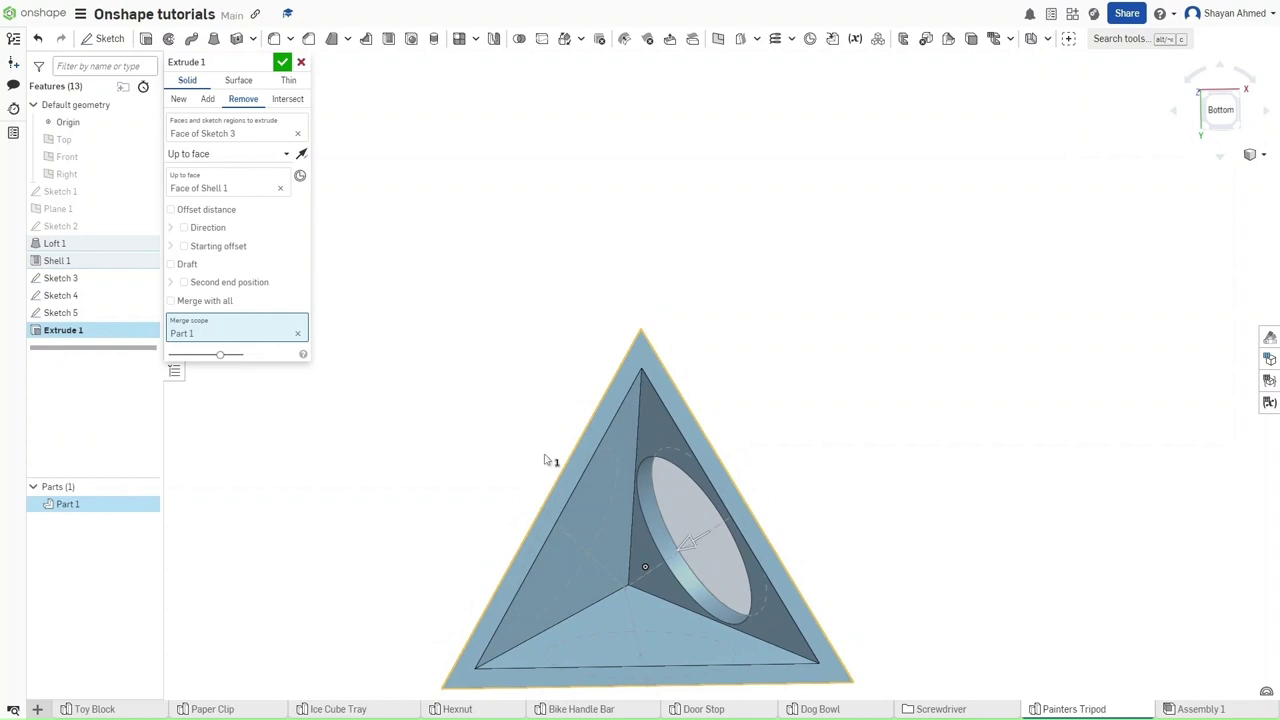
click(299, 63)
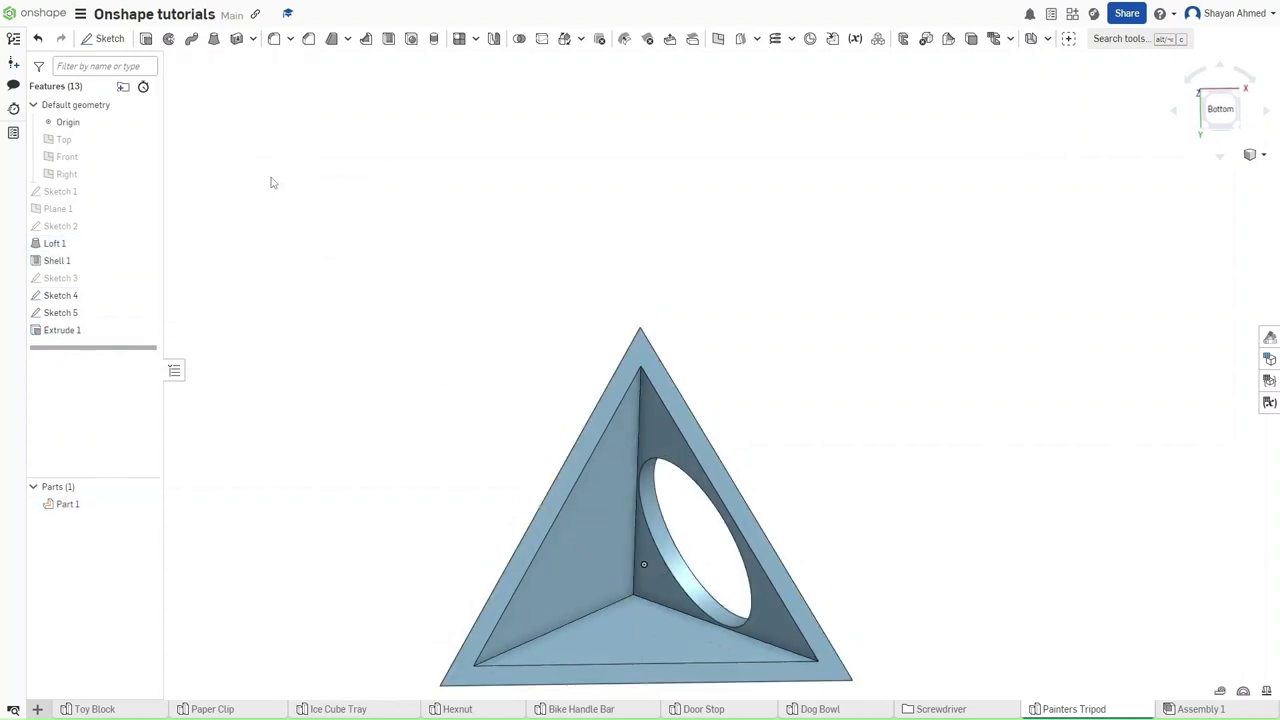
Extrude the Sketch 5 circle as an Add operation, up to the inner face of the same wall
key(shift+e)
right_drag(363, 409, 428, 343)
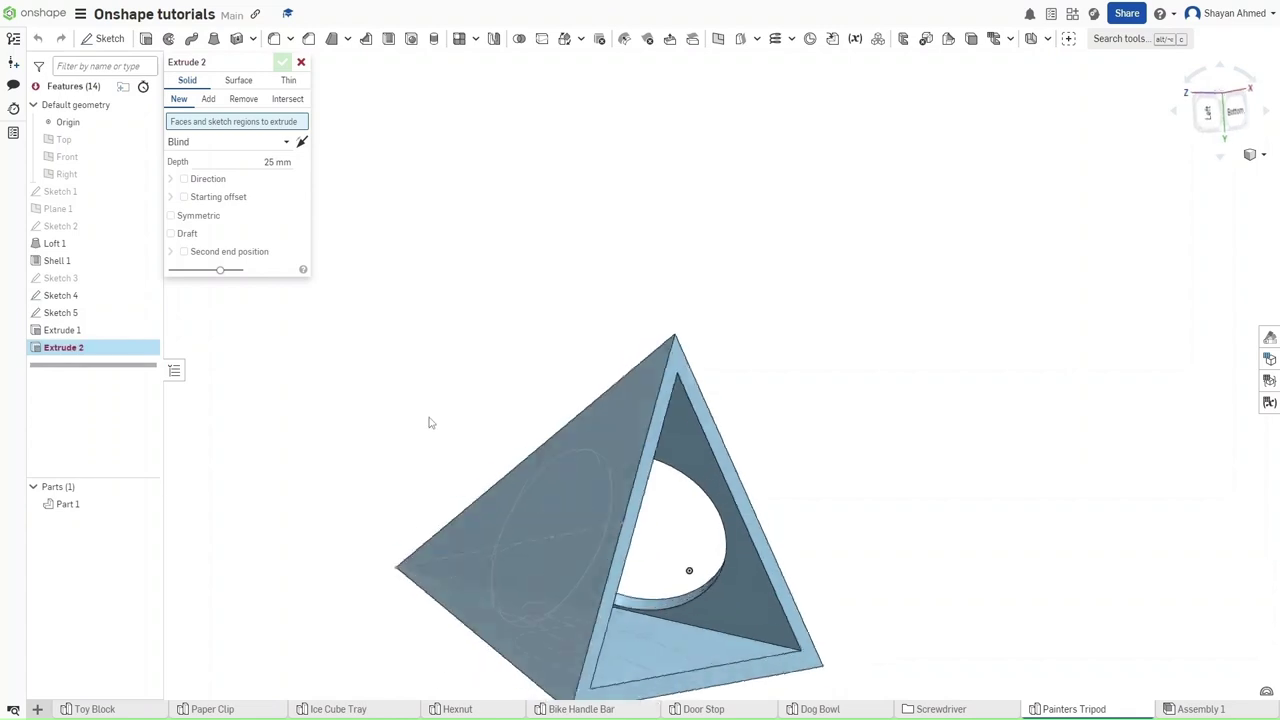
click(544, 529)
click(208, 98)
click(231, 153)
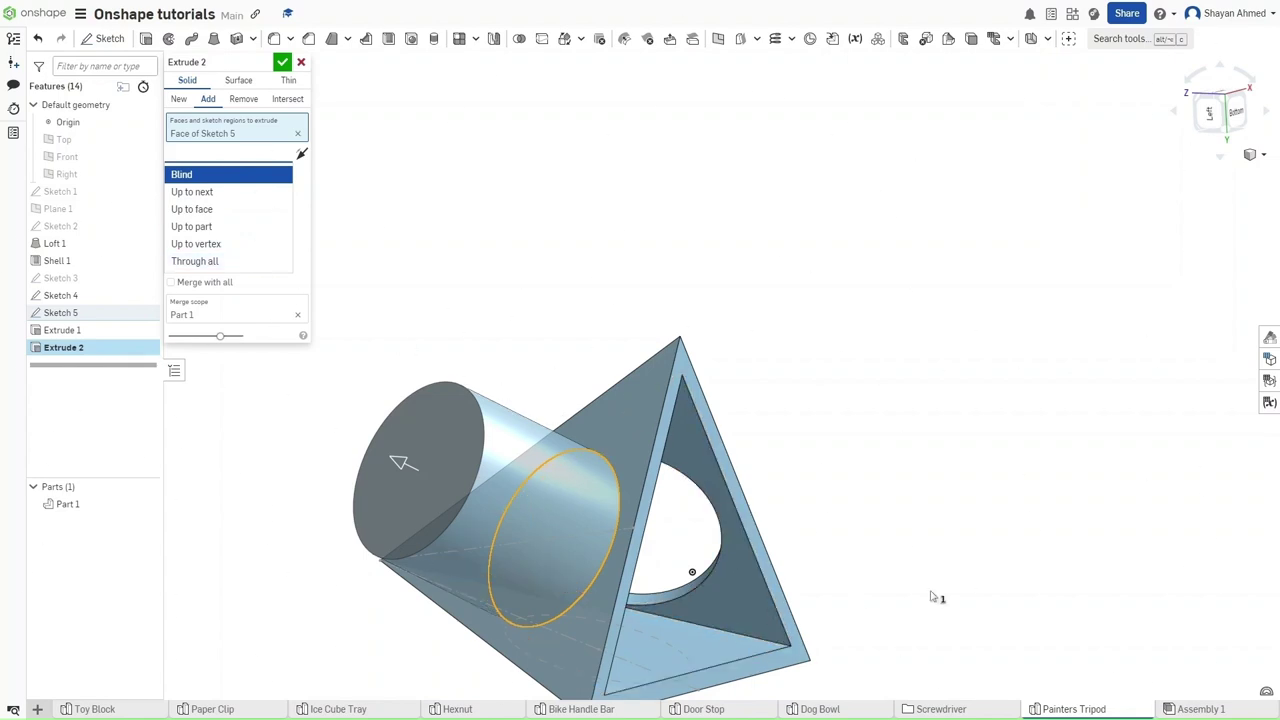
right_drag(931, 594, 882, 569)
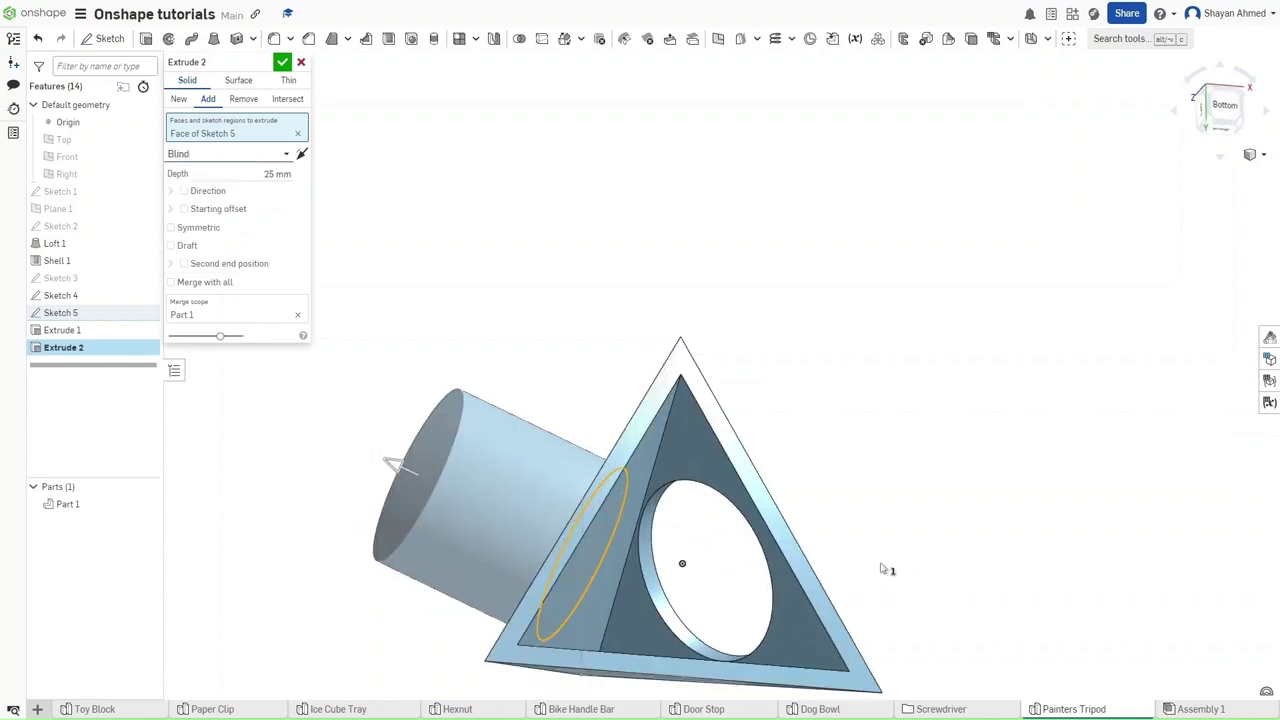
click(231, 155)
click(205, 206)
right_drag(452, 380, 414, 360)
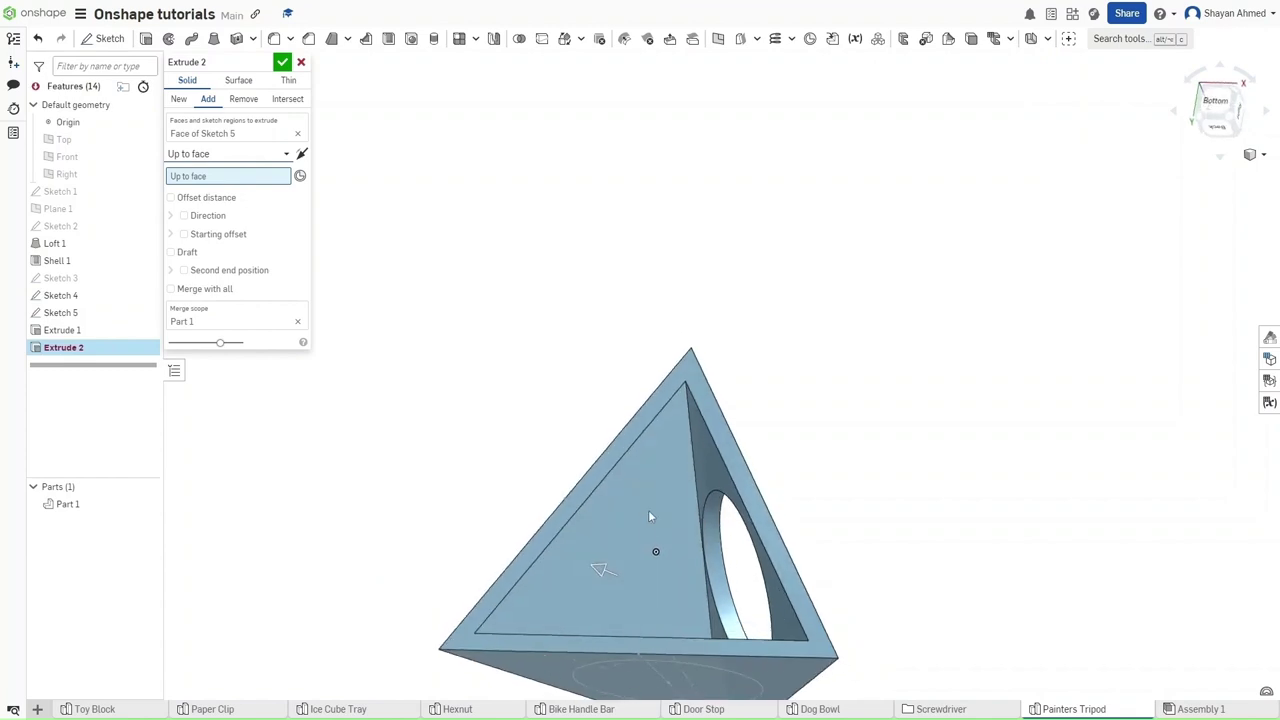
click(633, 519)
right_drag(484, 402, 516, 438)
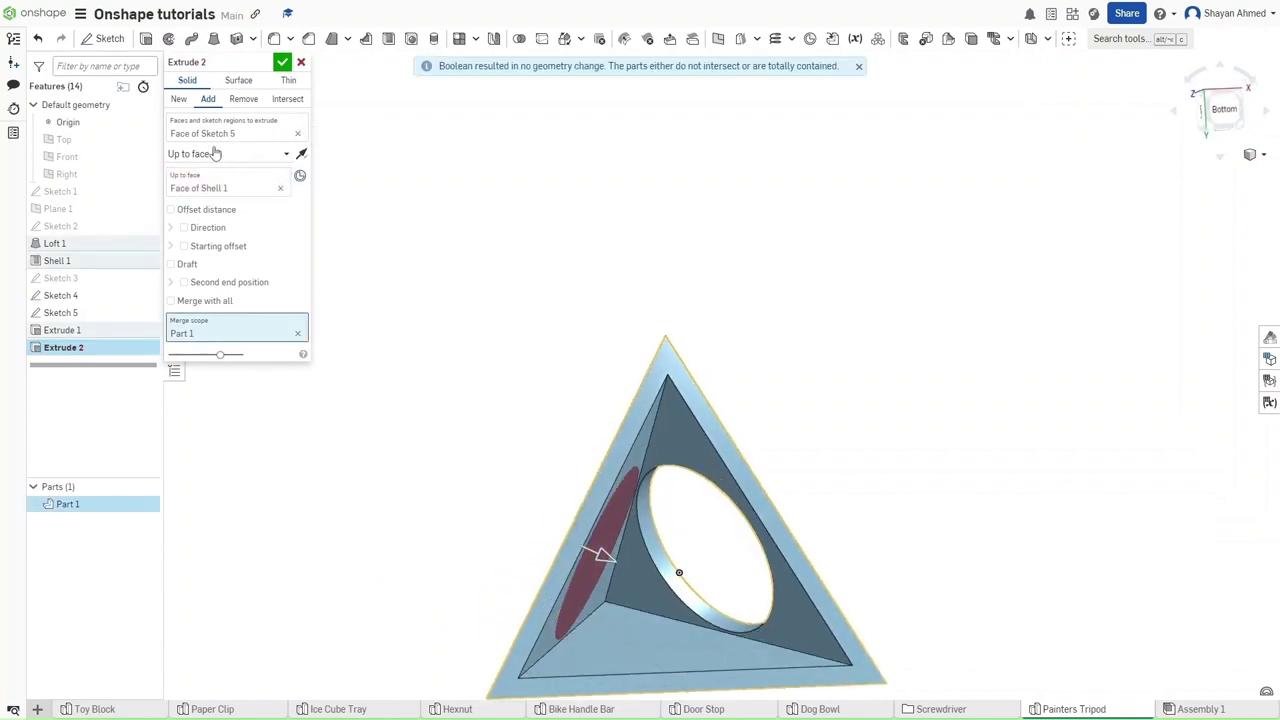
click(281, 62)
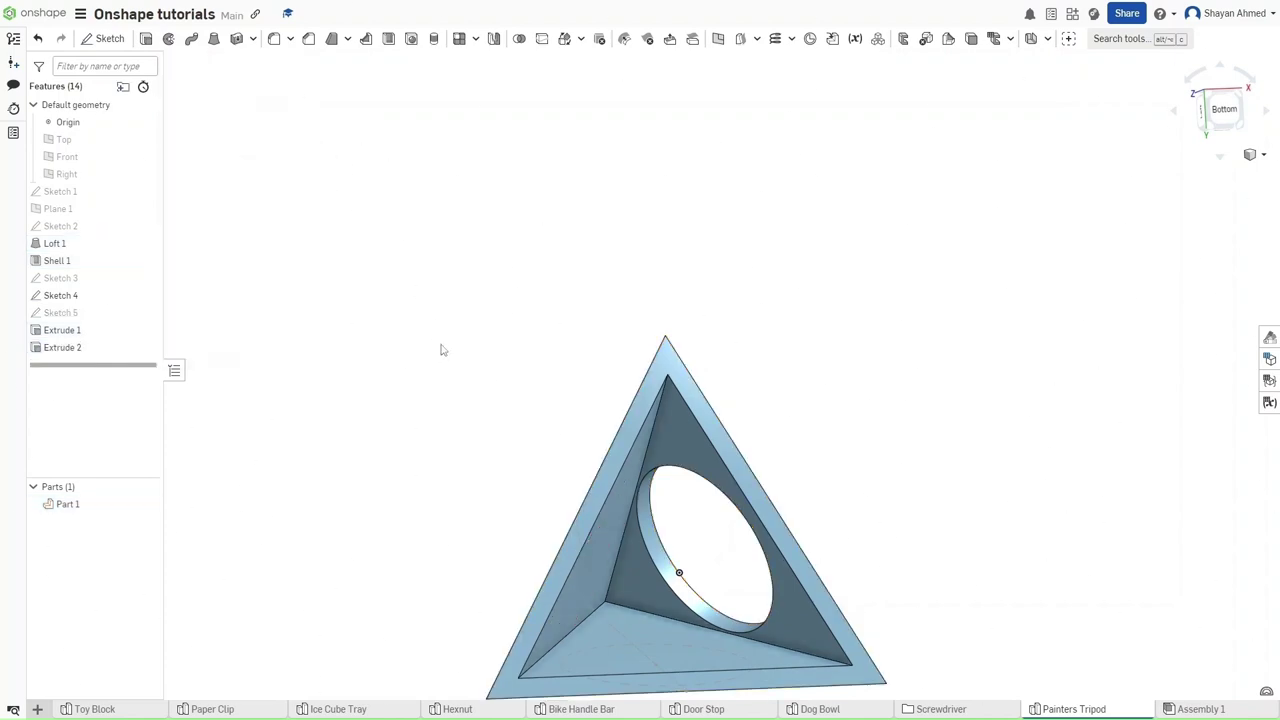
Change the Sketch 5 circle's extrude from Add to Remove so it cuts a hole through the wall
right_drag(442, 360, 485, 381)
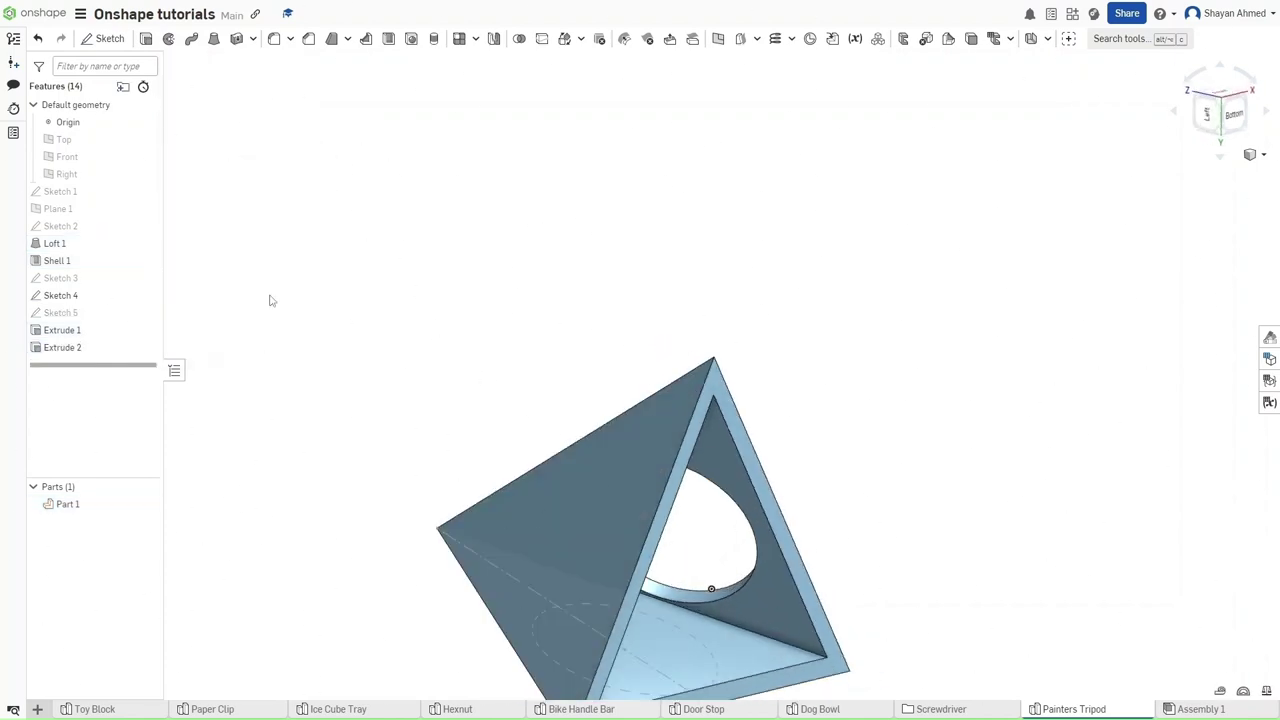
double_click(88, 348)
click(251, 100)
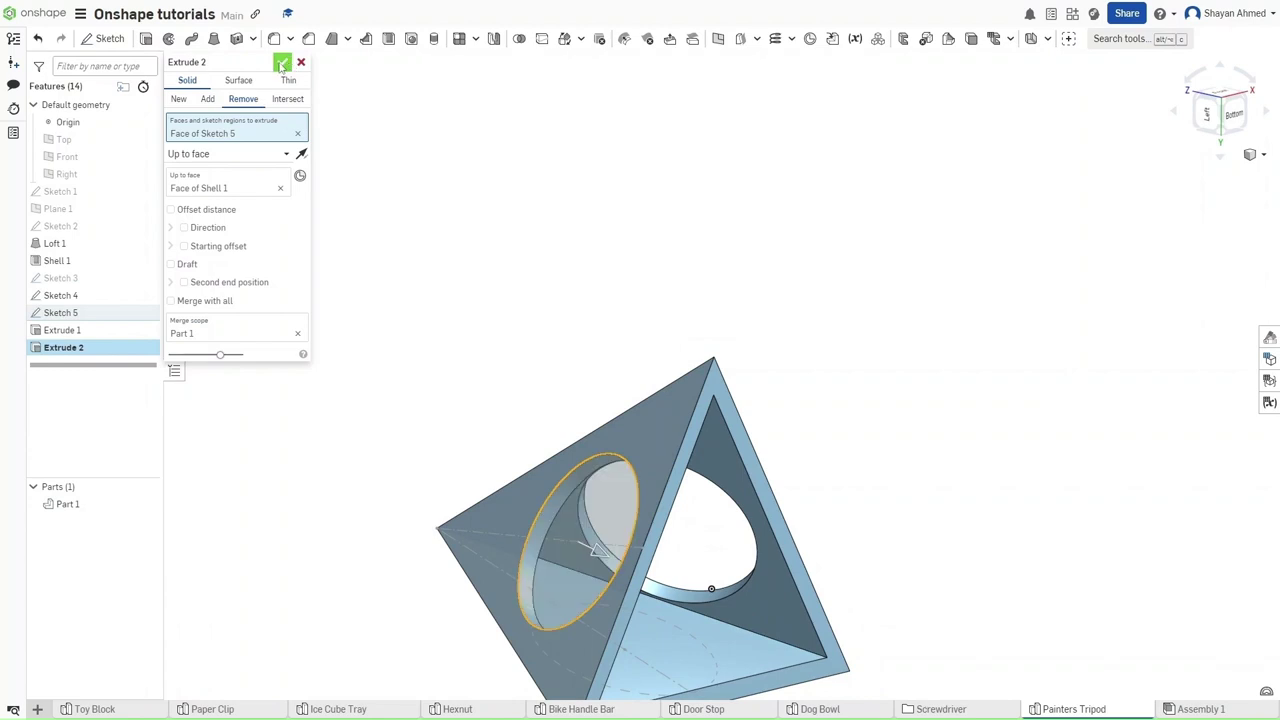
click(283, 62)
Cut the Sketch 4 circle through the remaining side wall with an Extrude set to Remove, up to the wall's inner face
right_drag(397, 214, 372, 228)
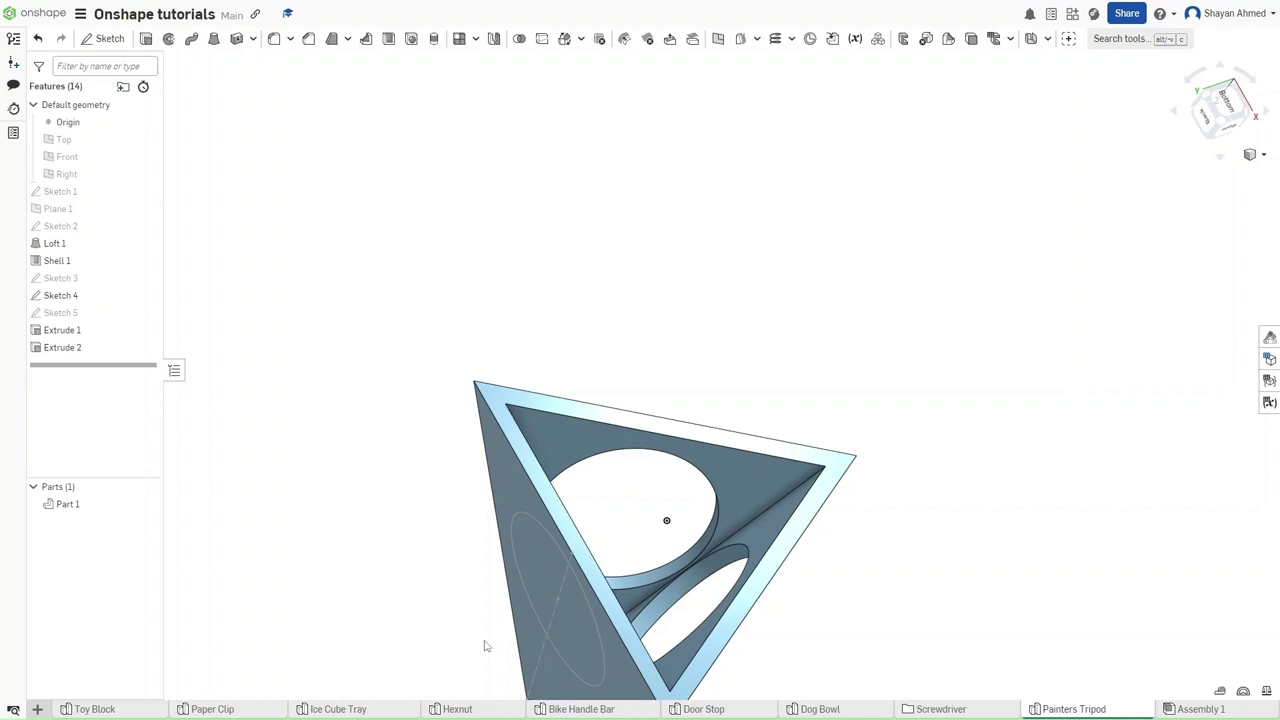
key(shift+e)
click(536, 574)
click(213, 155)
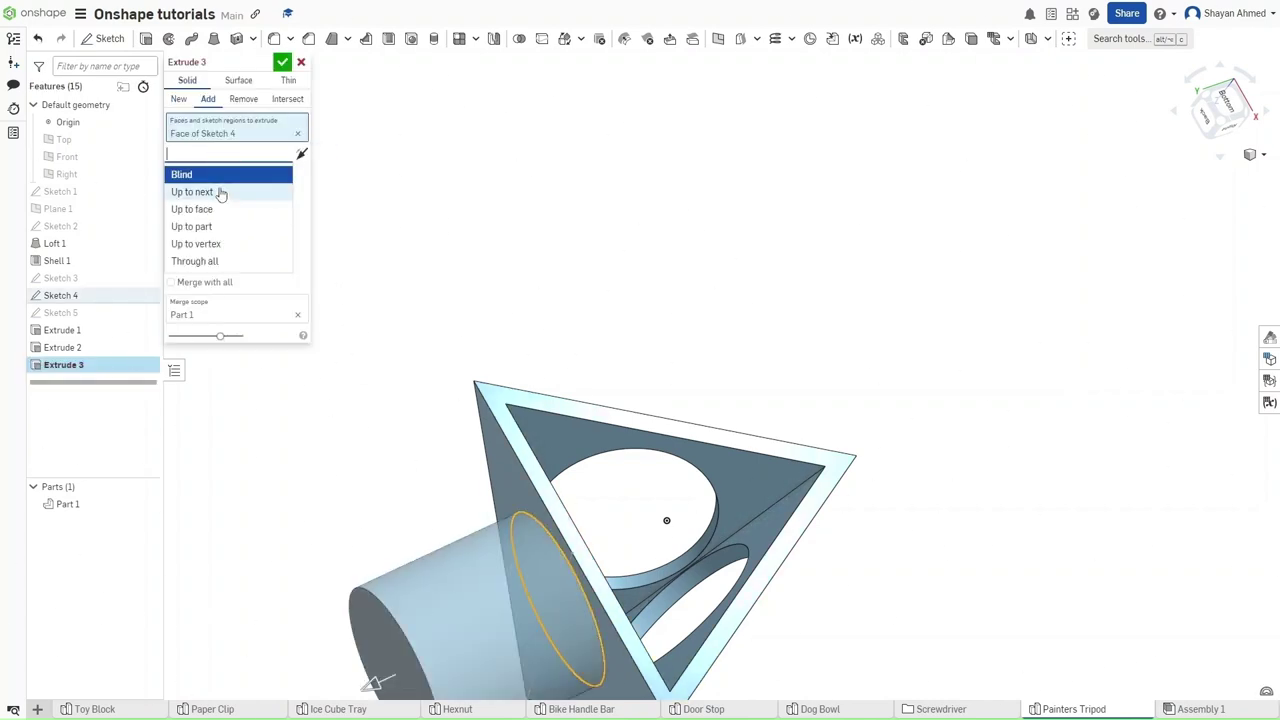
click(223, 209)
right_drag(512, 424, 451, 431)
click(543, 556)
click(244, 98)
click(282, 62)
Fillet the inner and outer rim edges of all three side holes with a 0.35 mm radius
key(shift+7)
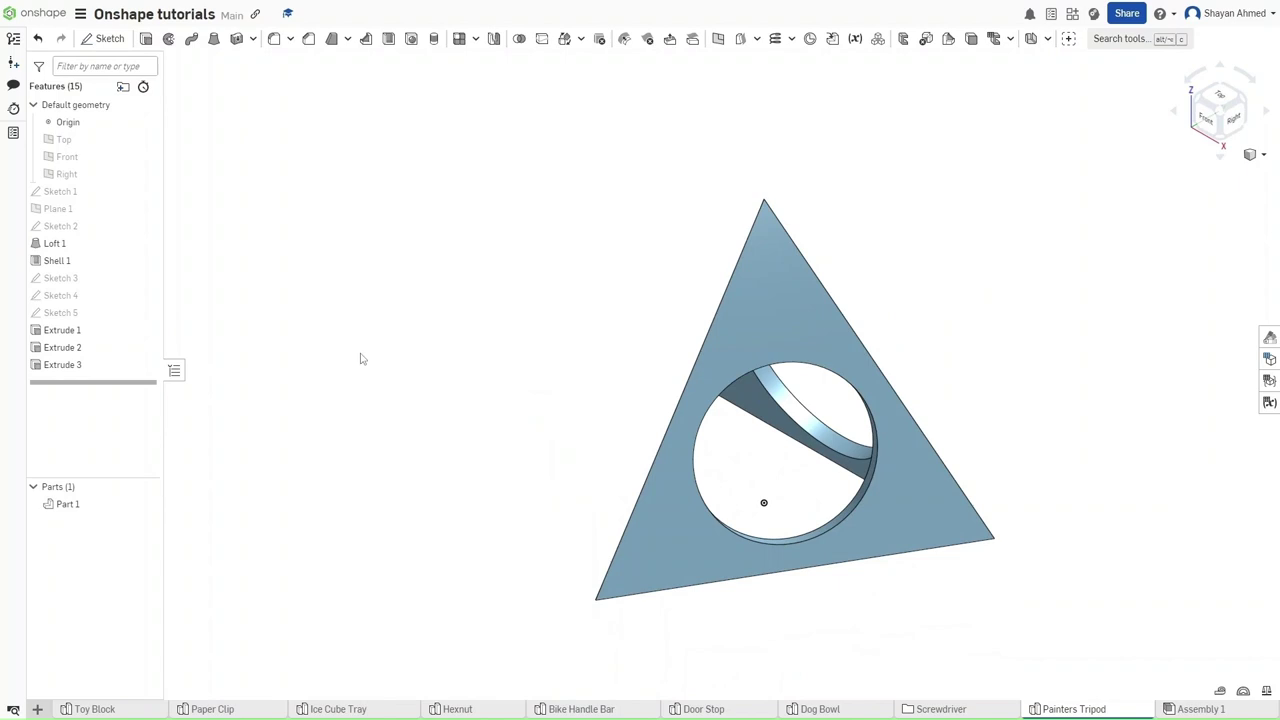
middle_drag(362, 358, 345, 356)
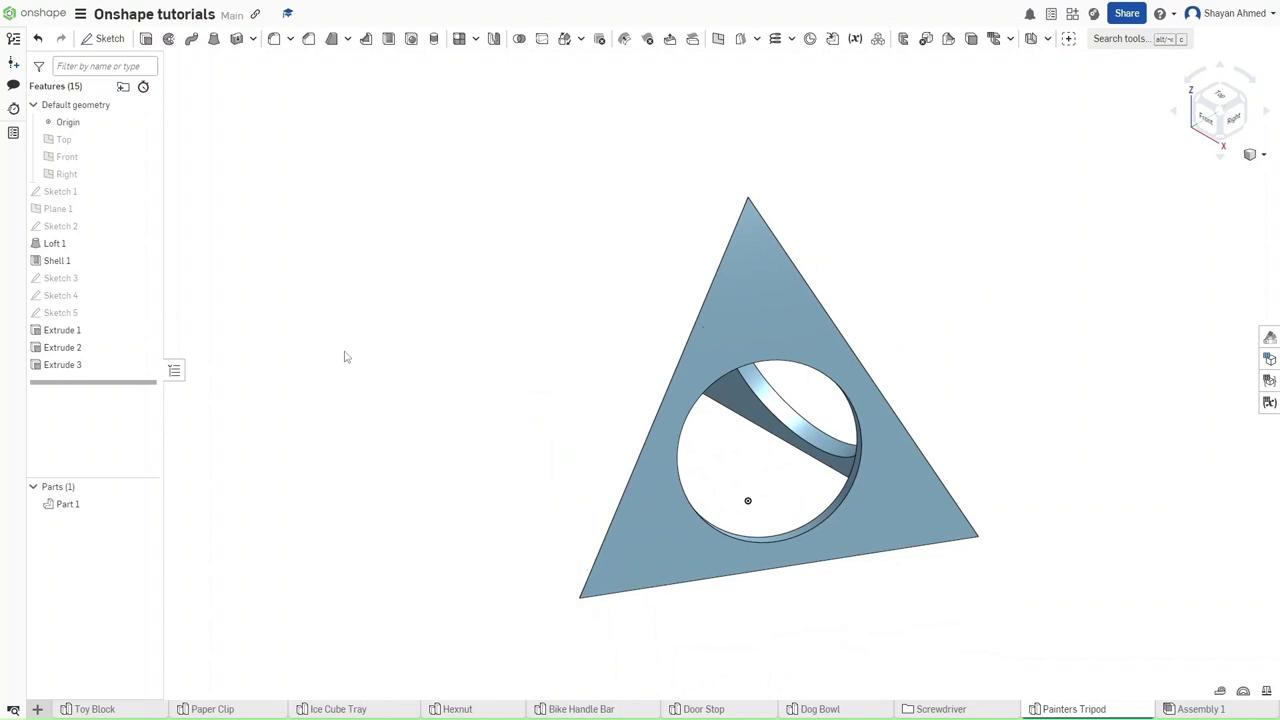
key(shift+f)
right_drag(460, 371, 523, 363)
click(801, 358)
click(808, 367)
click(775, 476)
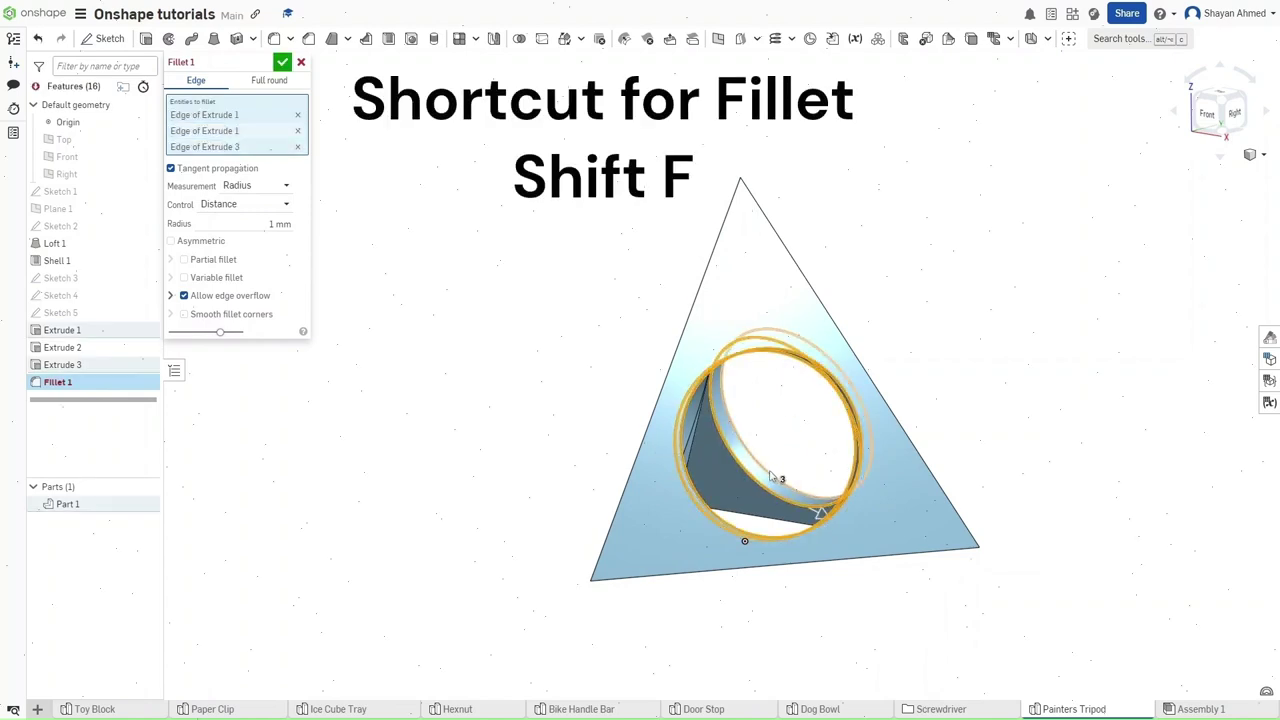
right_drag(746, 534, 728, 420)
click(810, 474)
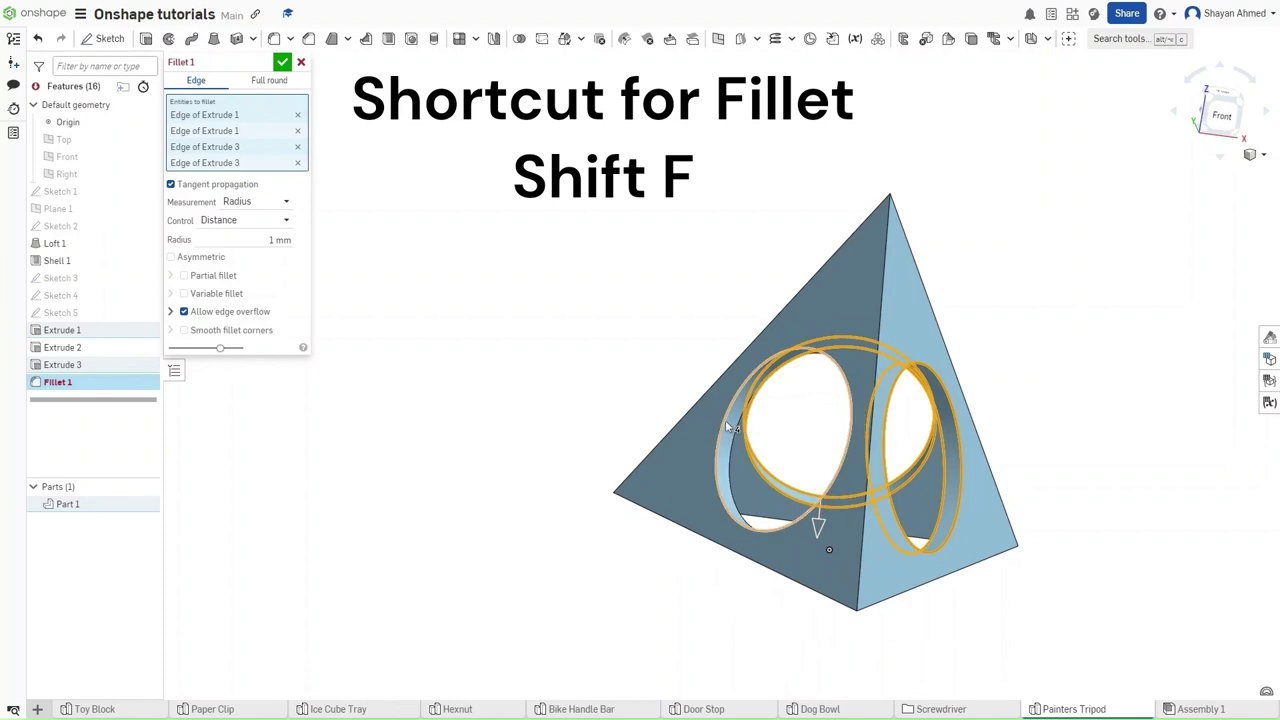
click(733, 422)
click(716, 426)
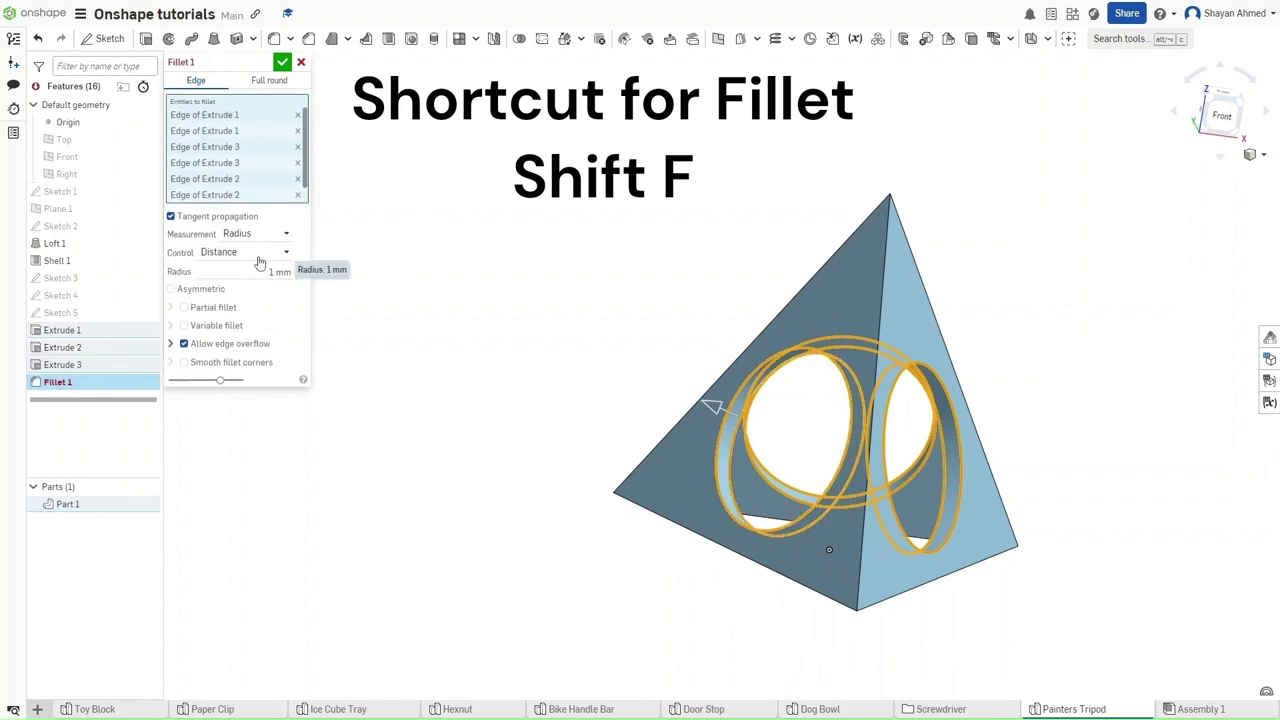
click(263, 252)
click(345, 265)
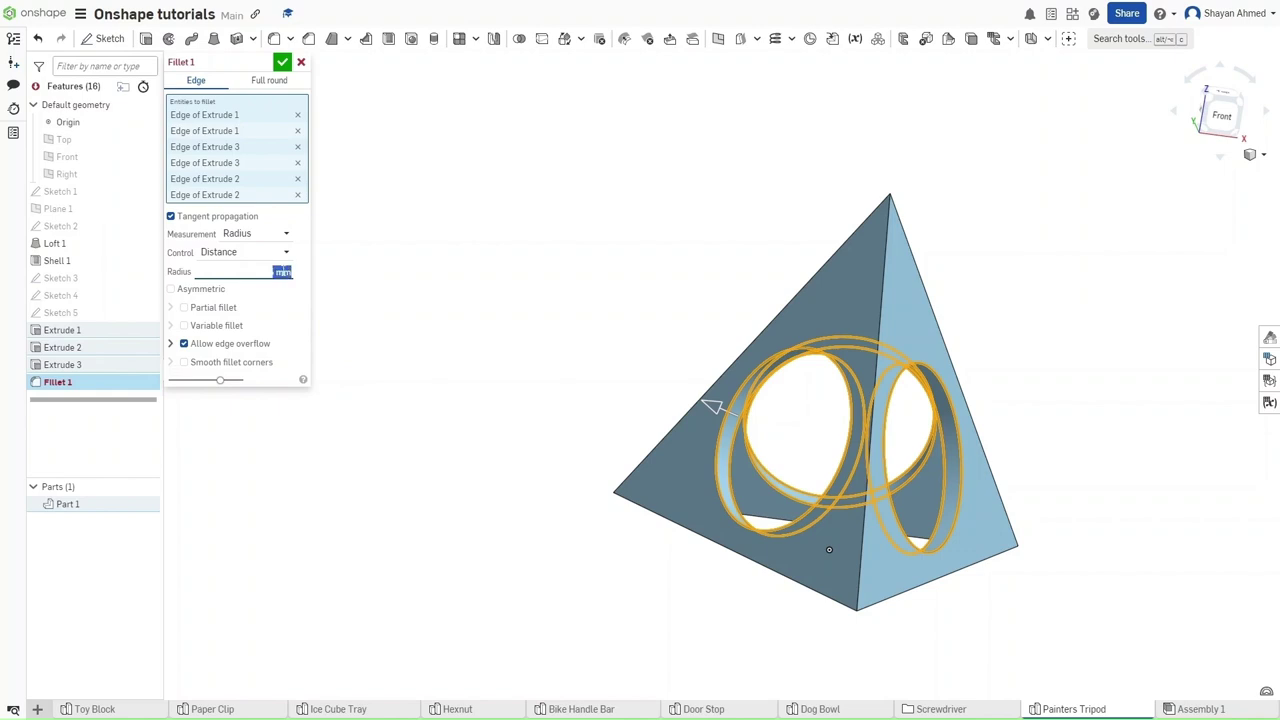
key(Return)
Fillet the three sloping outer edges that run from the pyramid's apex to its base corners
right_drag(700, 265, 826, 249)
click(829, 251)
click(883, 246)
right_drag(693, 221, 810, 298)
click(811, 300)
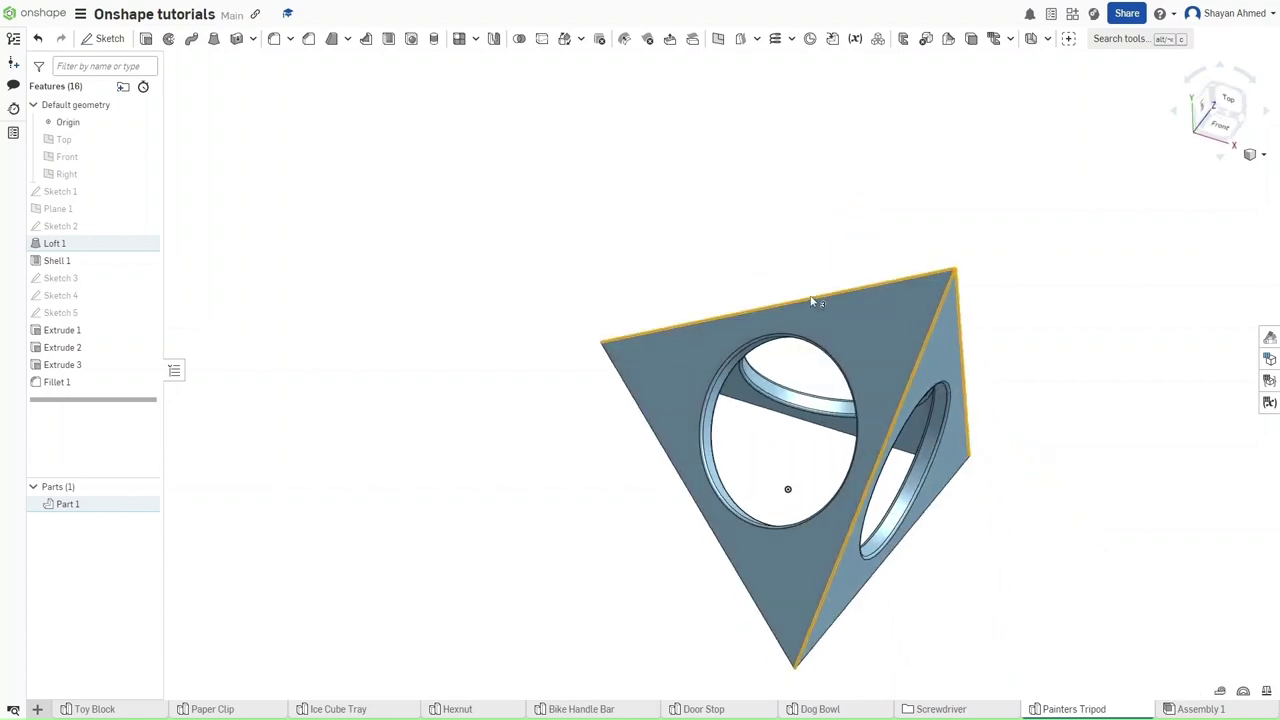
key(shift+f)
click(268, 225)
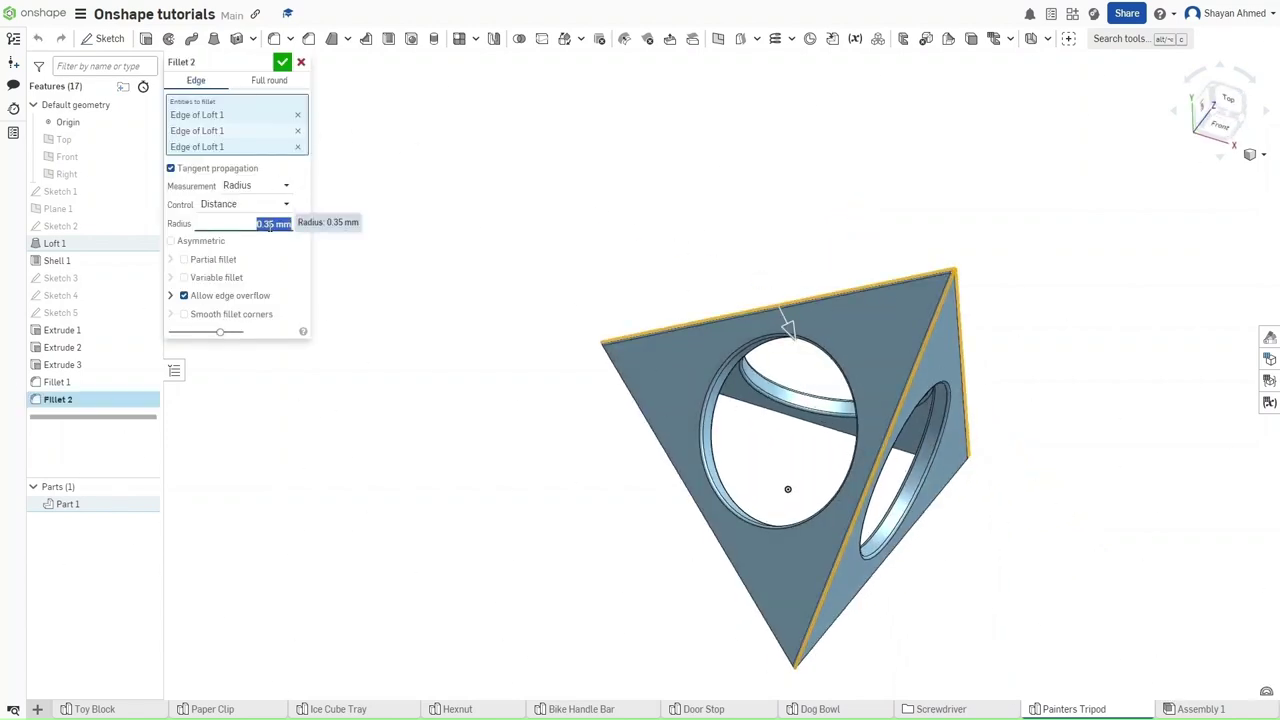
key(Return)
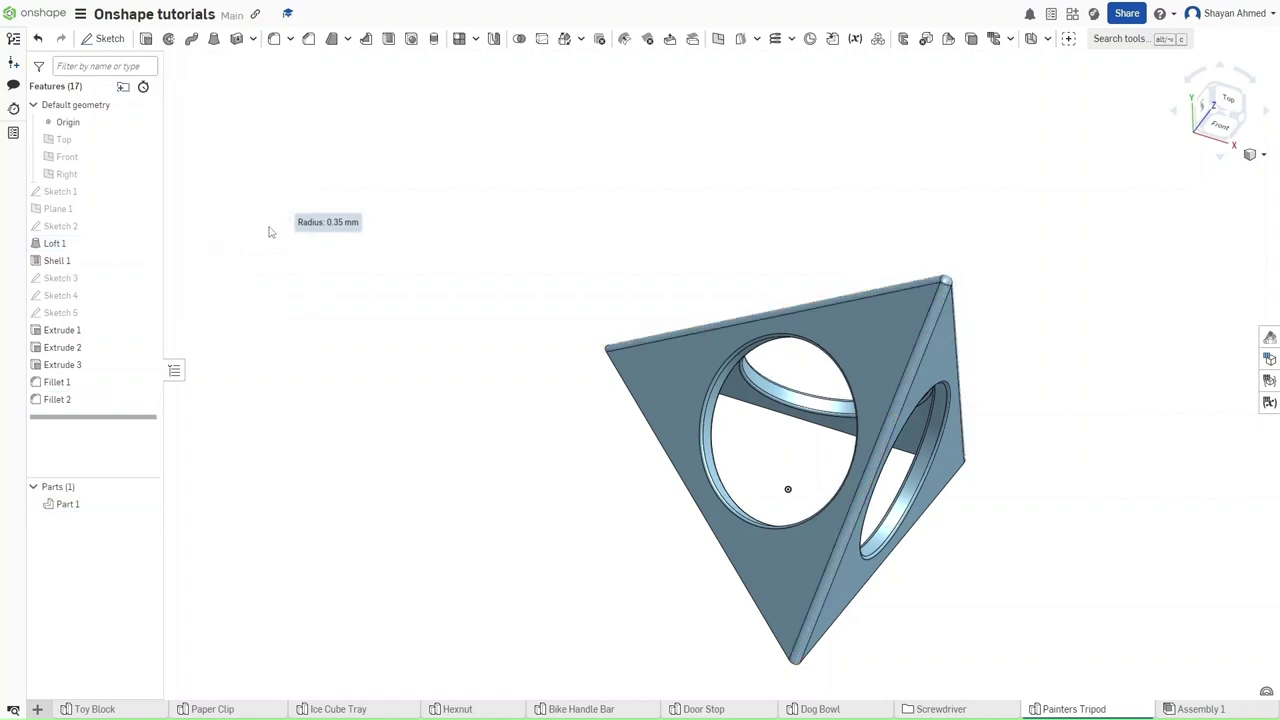
key(shift+7)
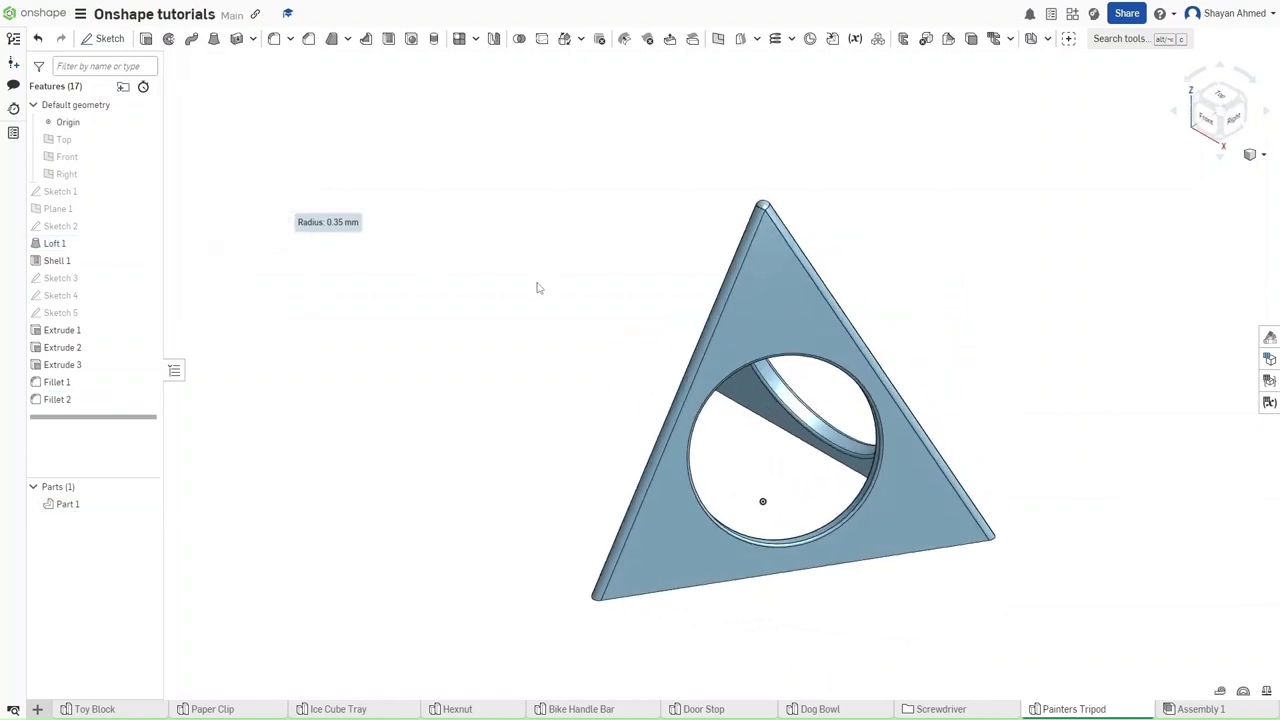
scroll(537, 291, down, 3)
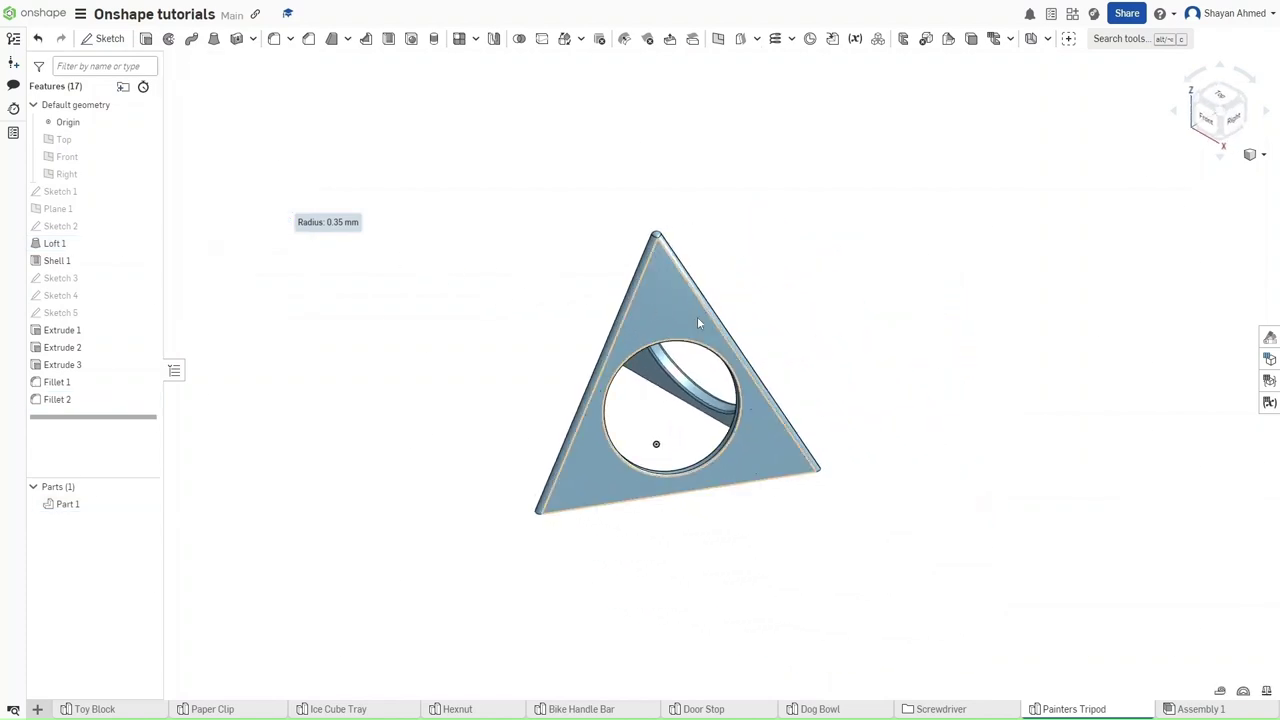
click(664, 306)
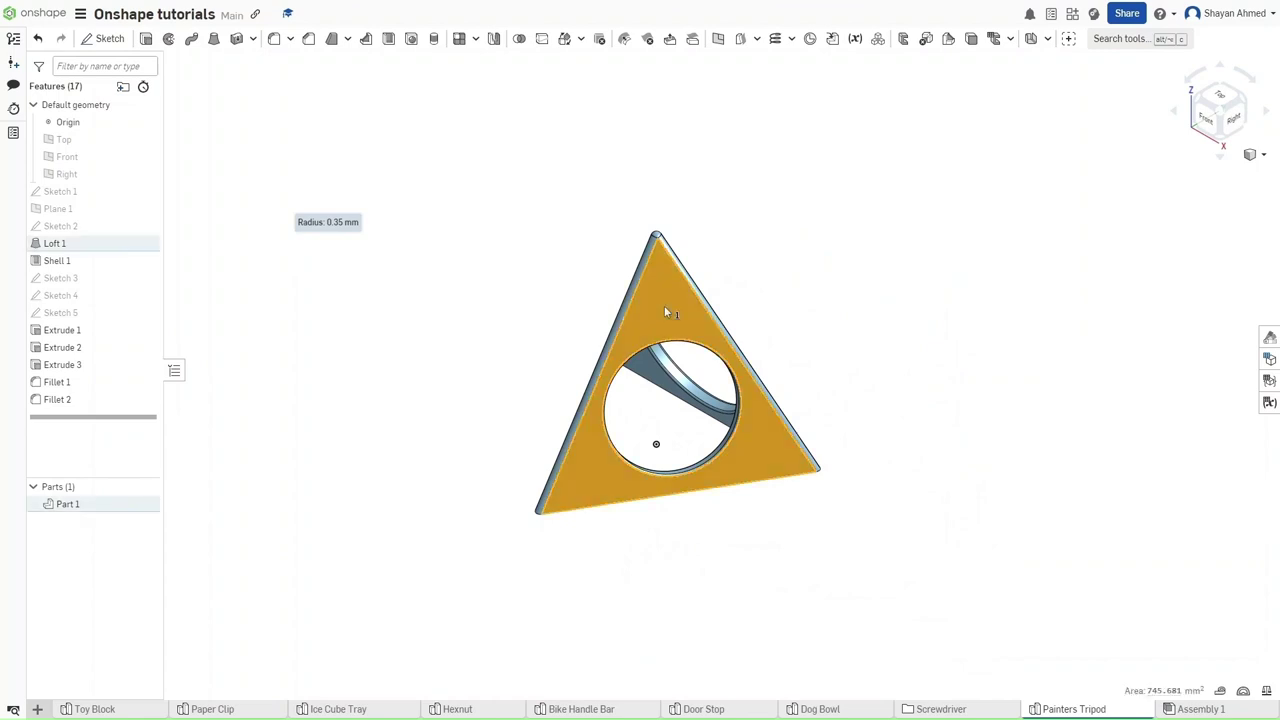
right_click(664, 305)
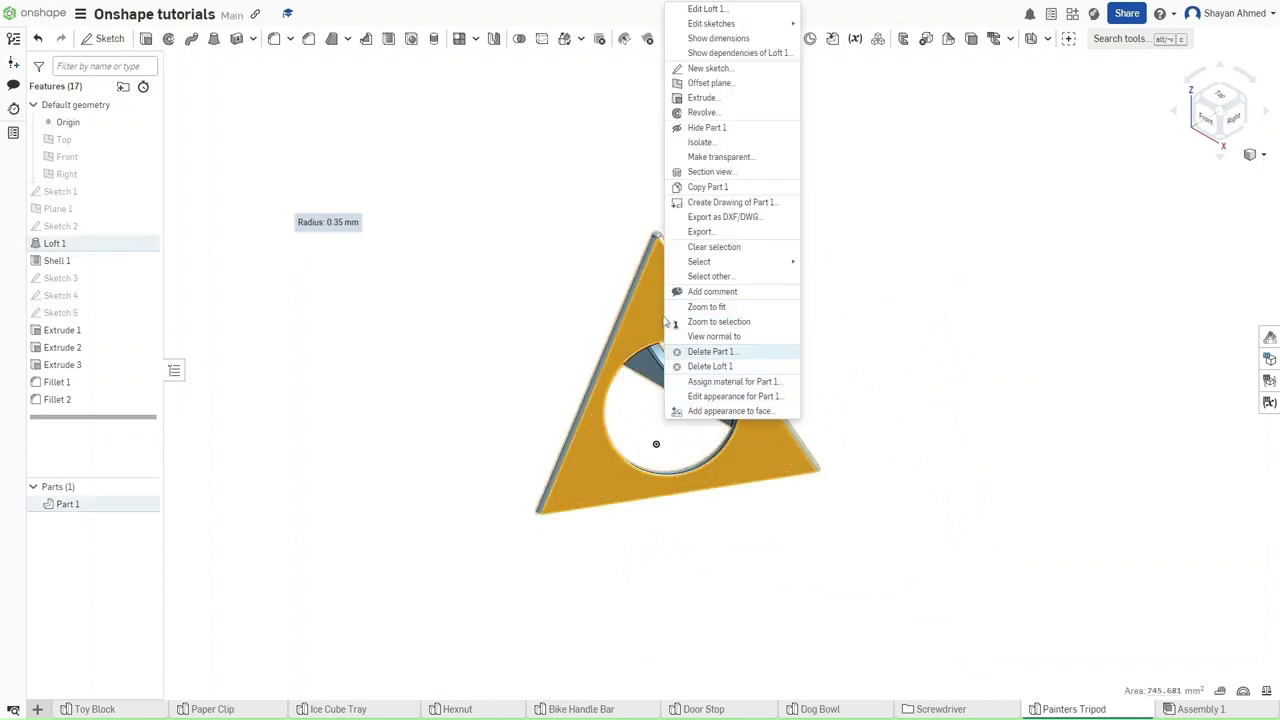
click(734, 398)
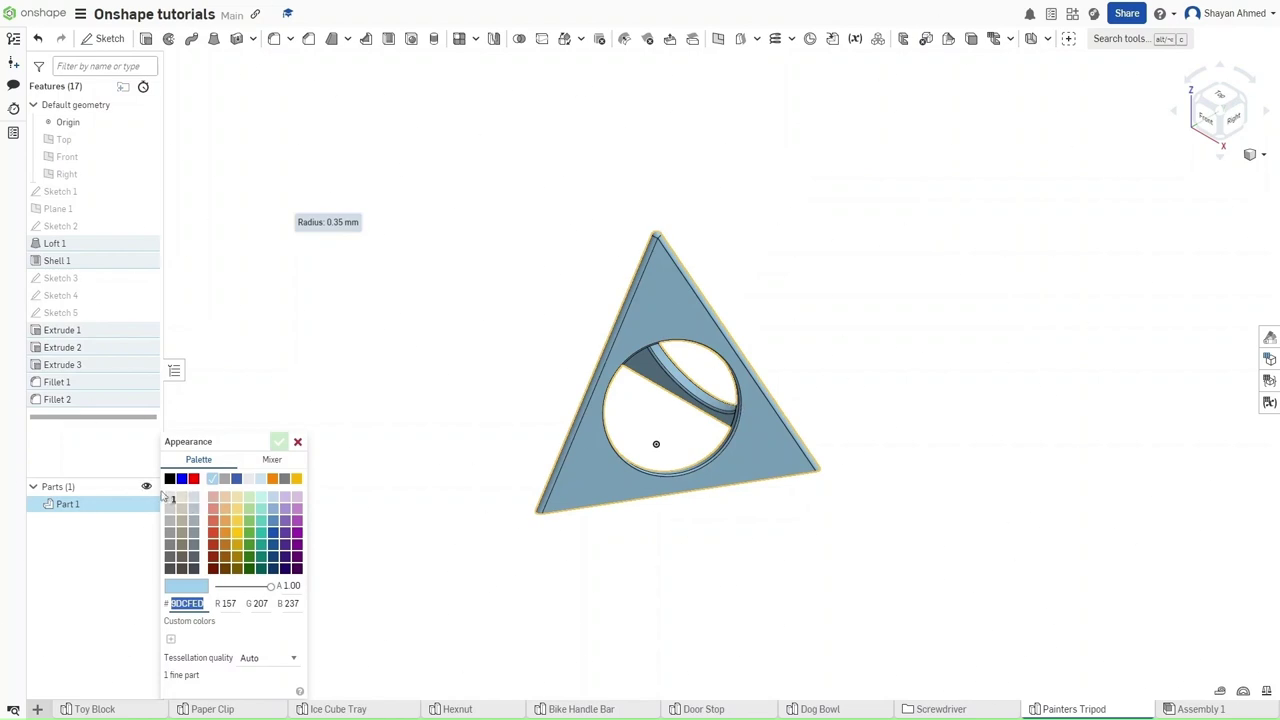
click(195, 479)
right_drag(446, 418, 653, 341)
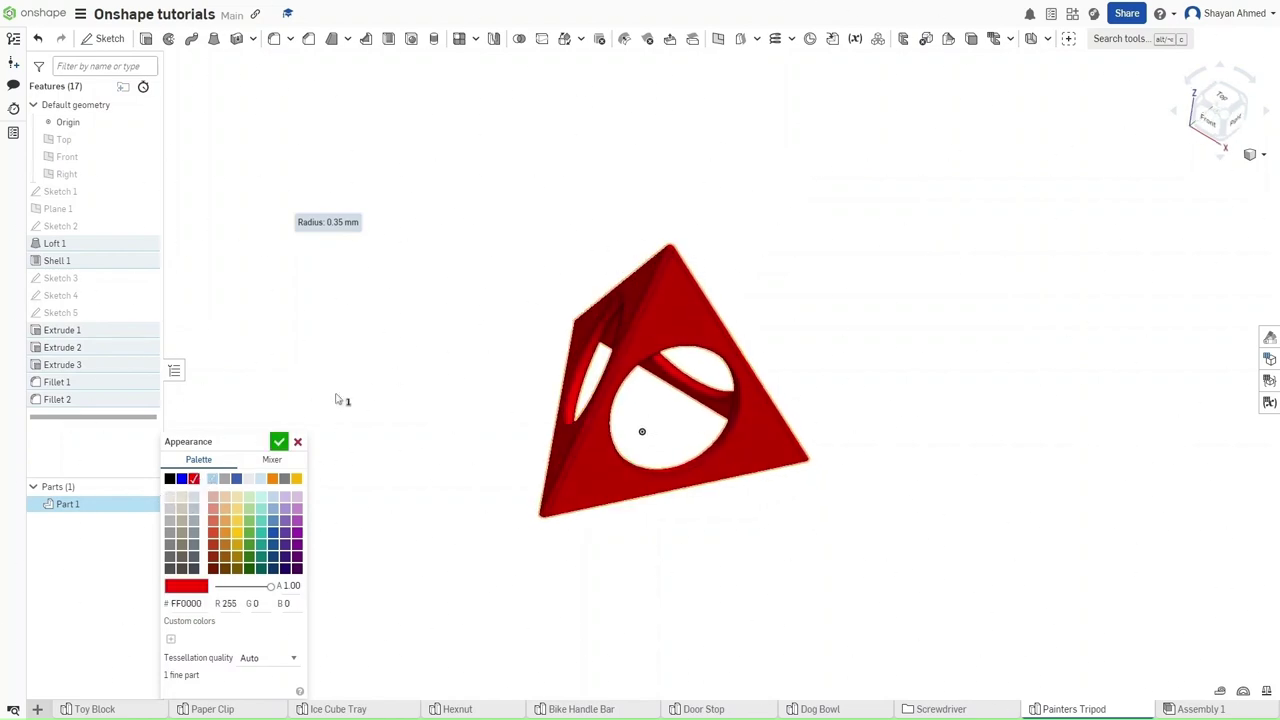
click(297, 441)
Apply a red (FF0000) face appearance to the pyramid's outer side face that faces the viewer
click(674, 326)
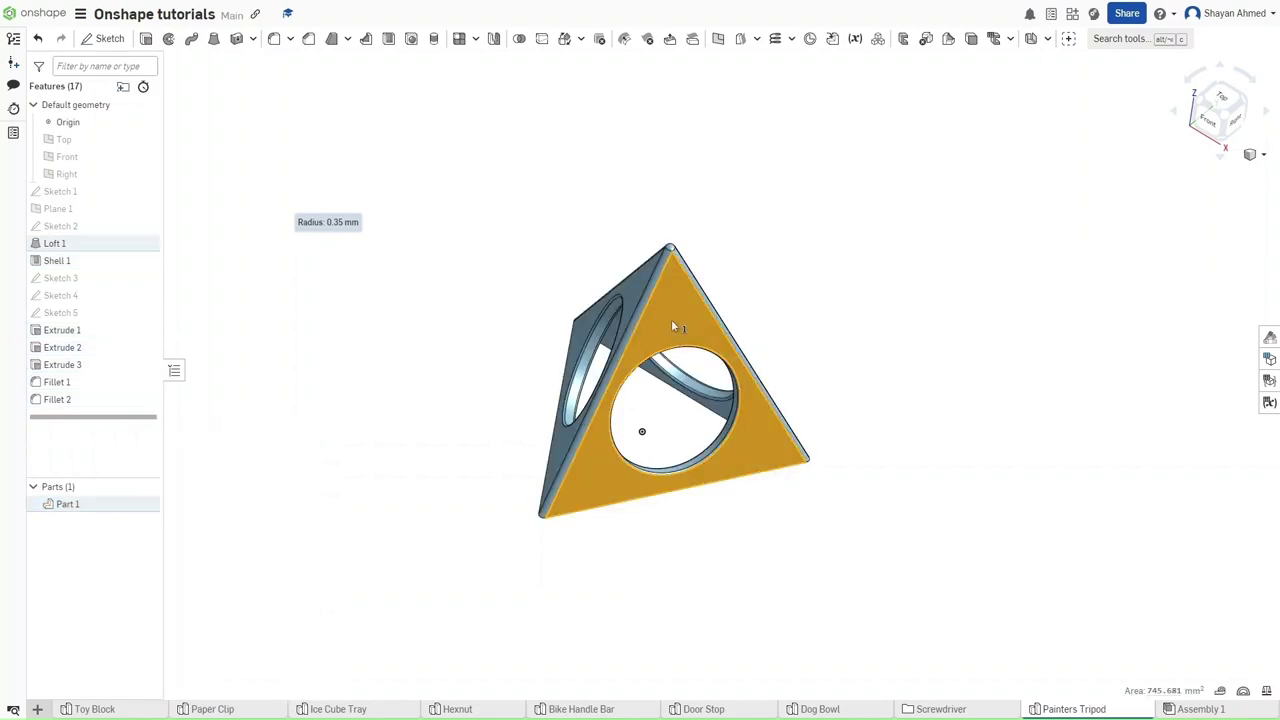
right_click(673, 326)
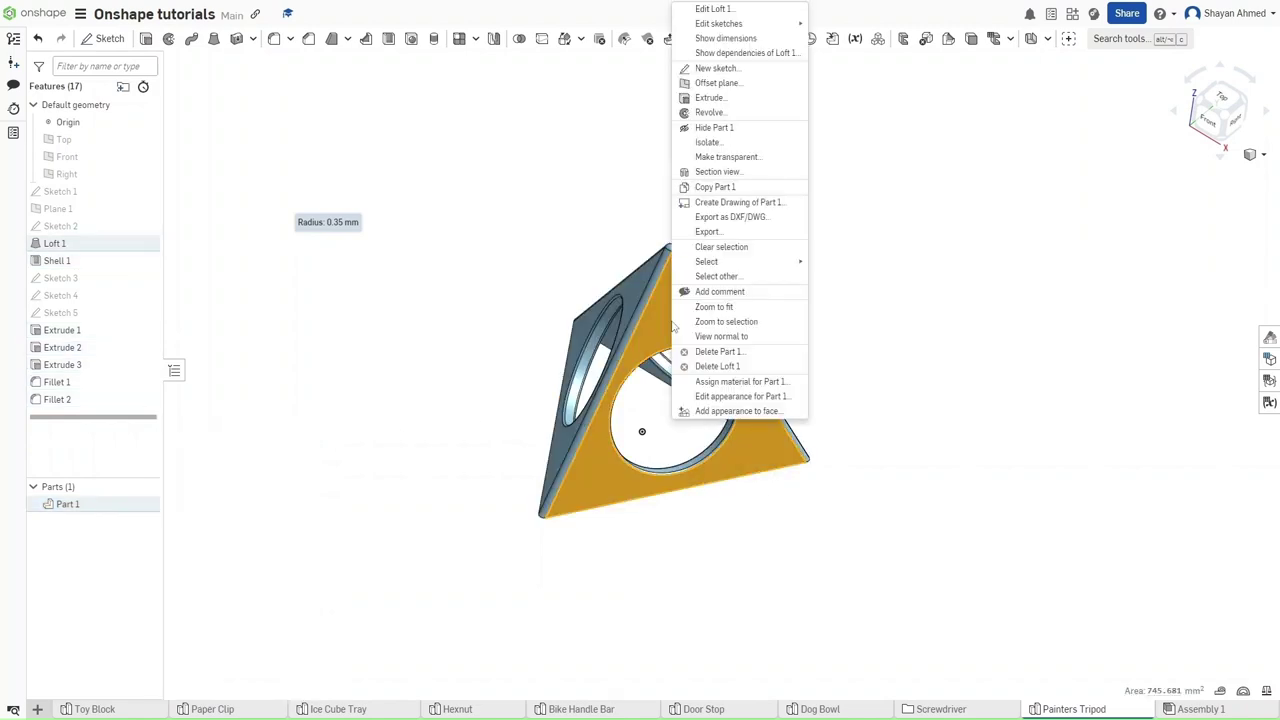
click(713, 412)
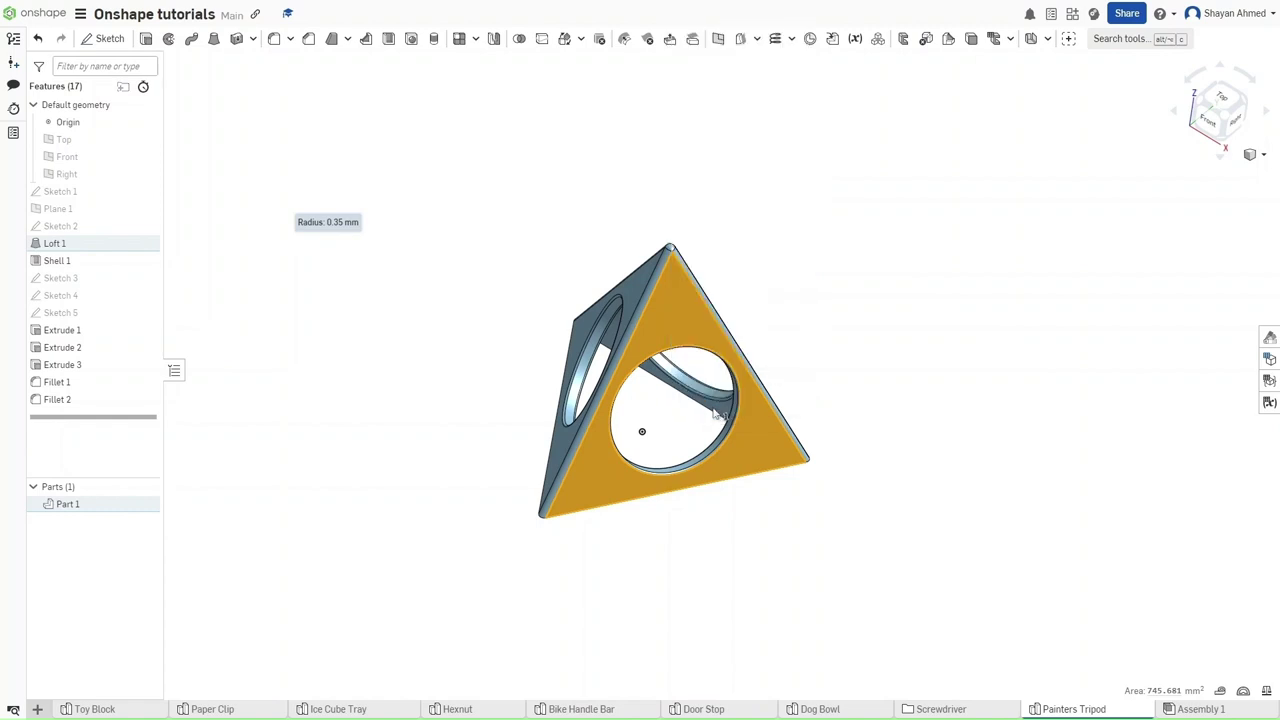
click(193, 514)
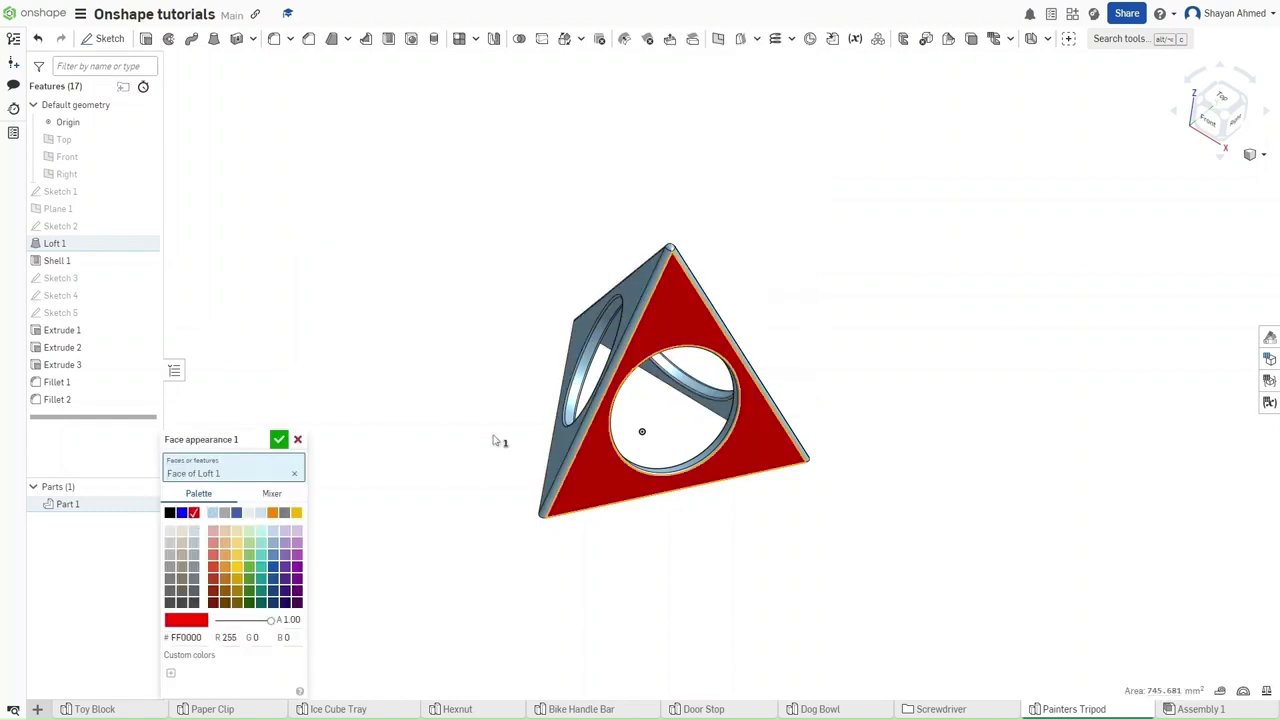
click(279, 439)
Apply a blue (0000FF) face appearance to the outer side face adjacent to the red one
right_drag(383, 394, 694, 321)
click(694, 321)
right_click(694, 321)
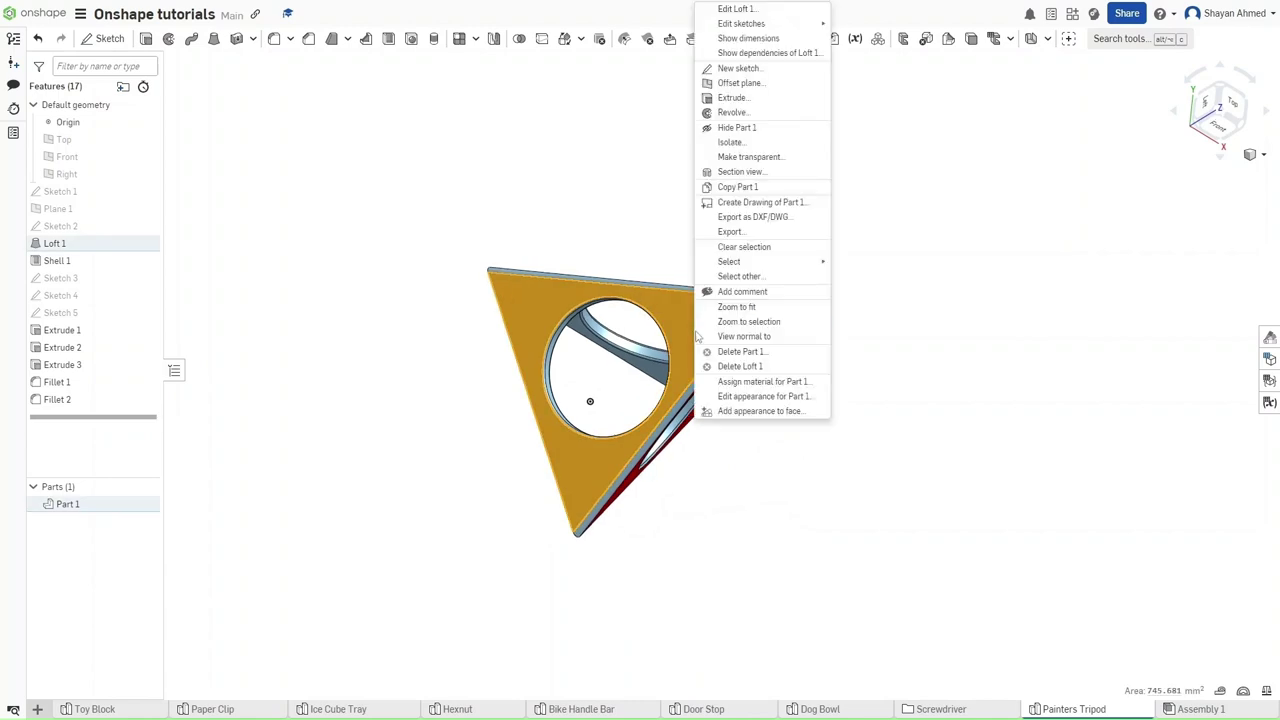
click(726, 411)
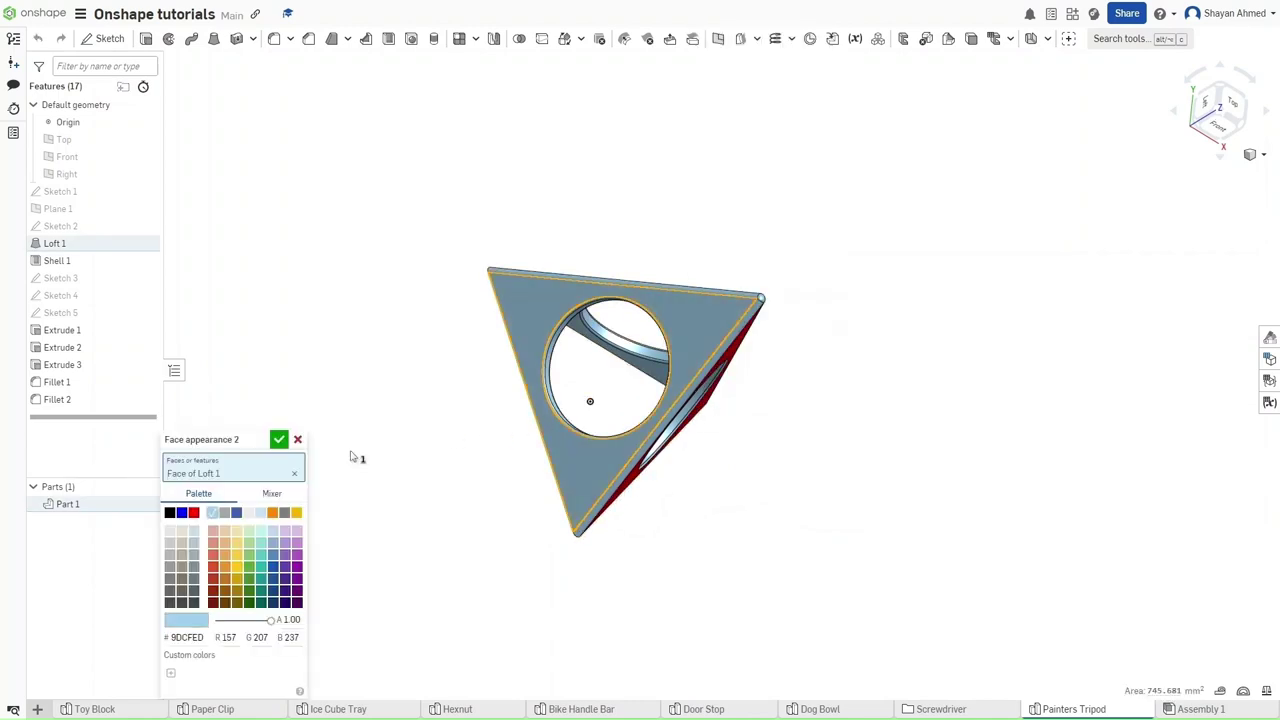
click(181, 512)
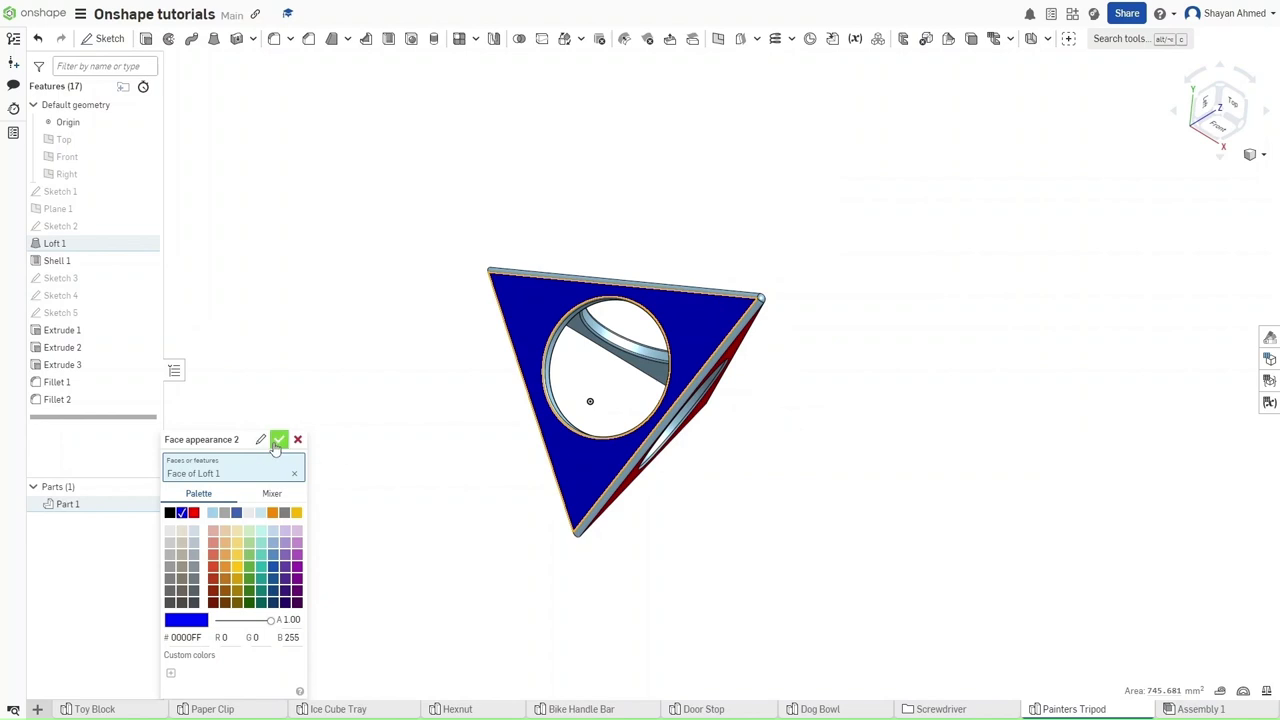
click(279, 439)
Apply a green face appearance with RGB values 0, 255, 0 to the remaining uncoloured outer side face
right_drag(412, 371, 424, 396)
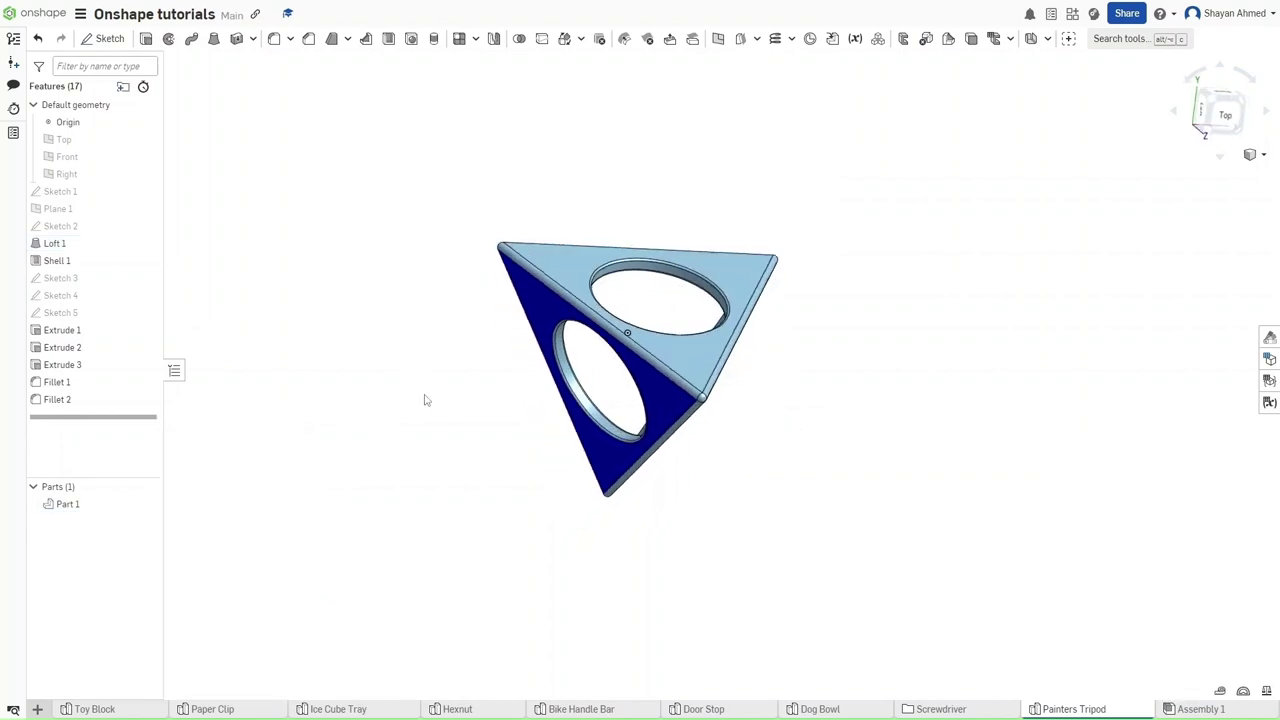
click(686, 355)
right_click(687, 360)
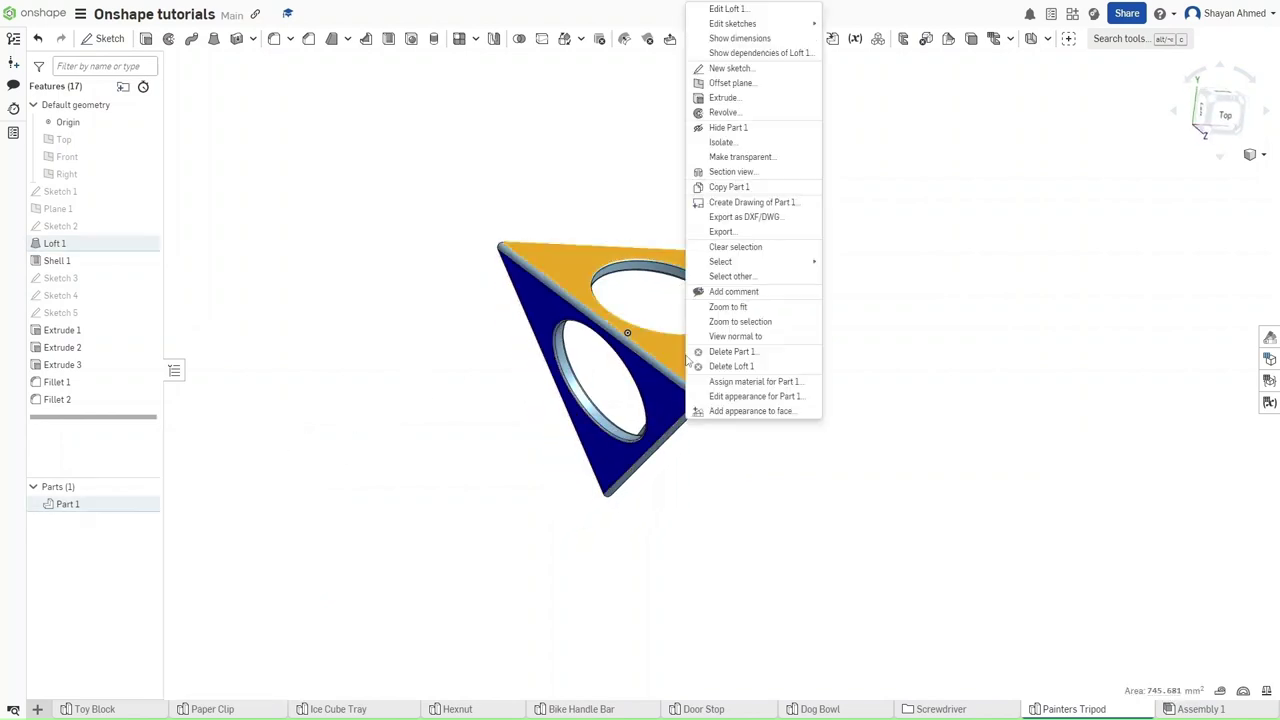
click(703, 416)
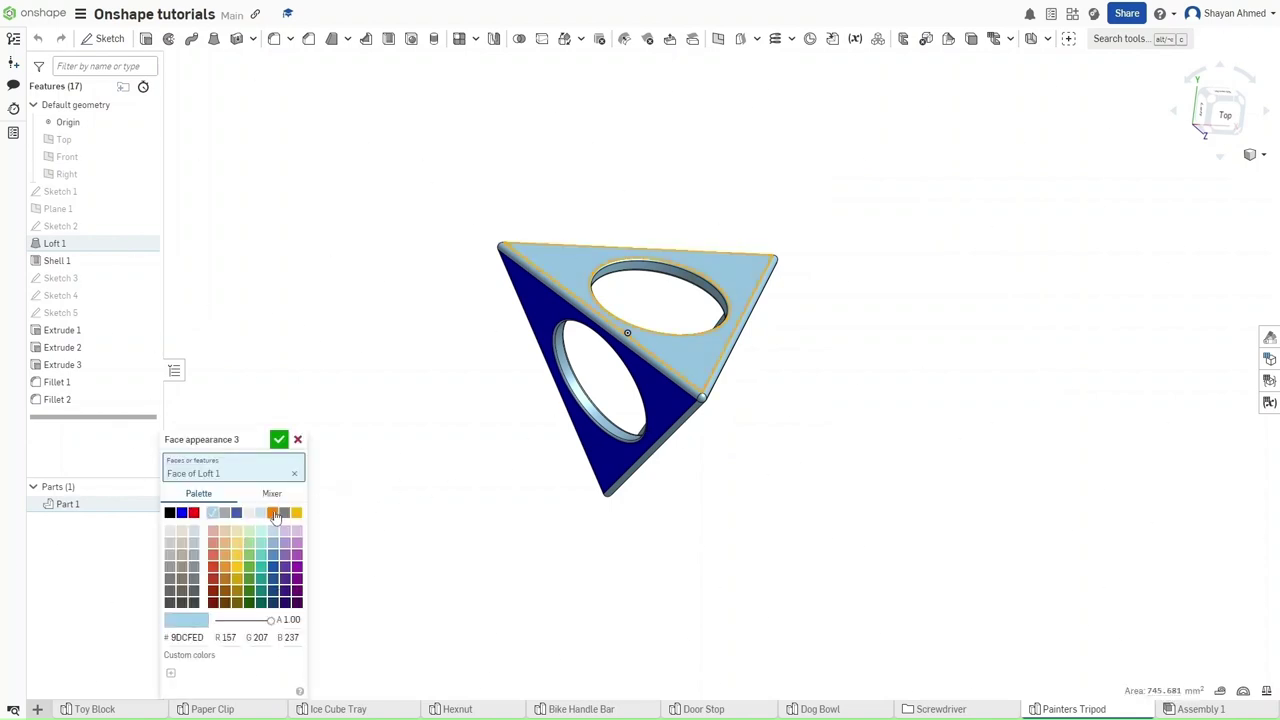
click(181, 512)
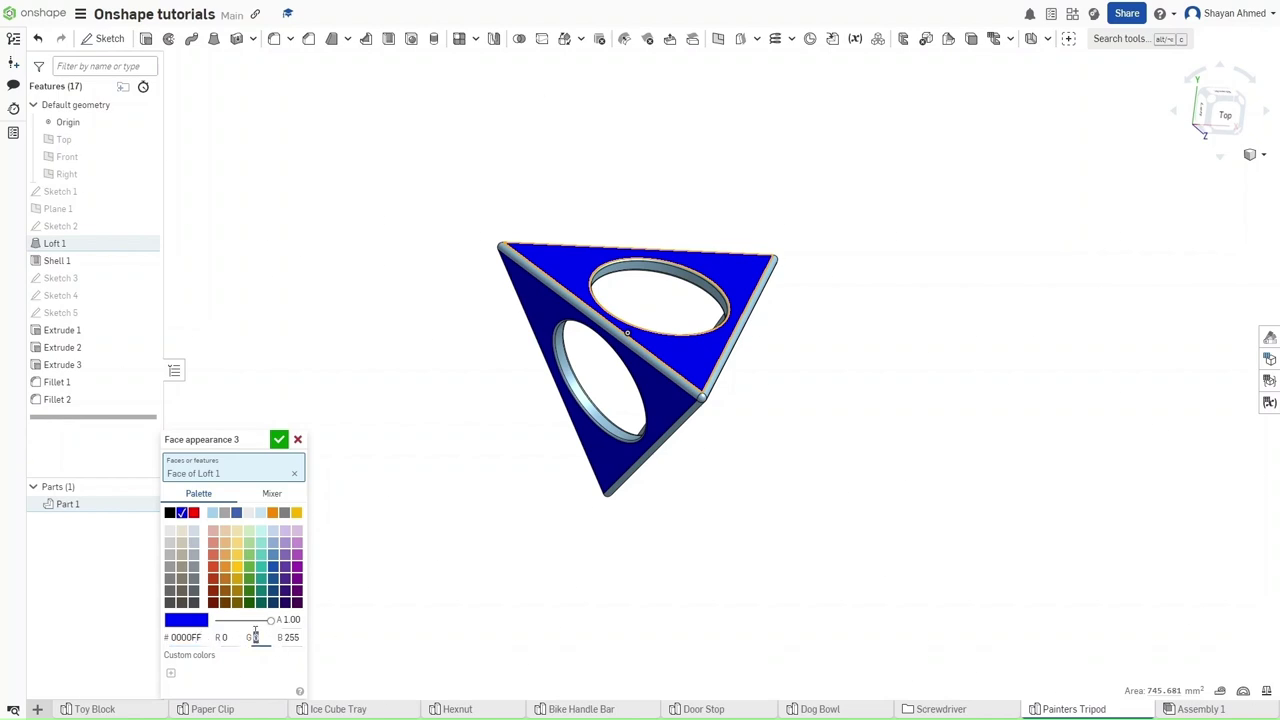
text(255)
key(Return)
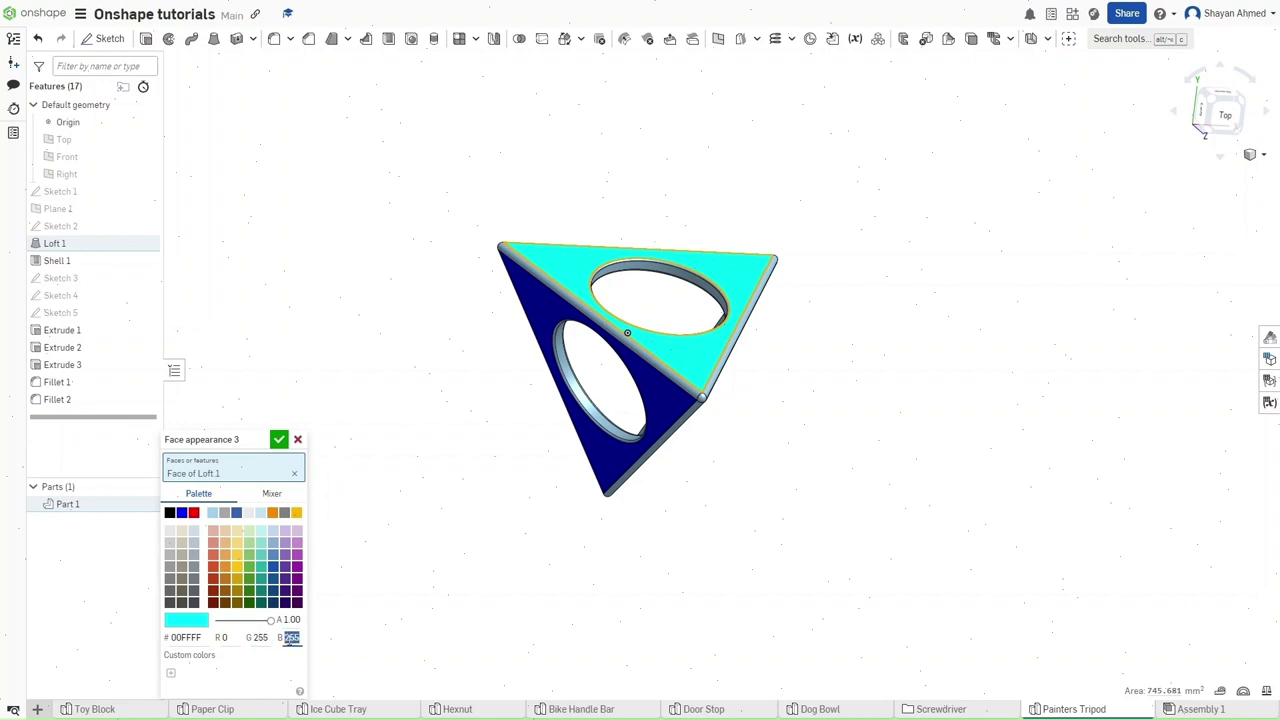
text(0)
key(Return)
key(Return)
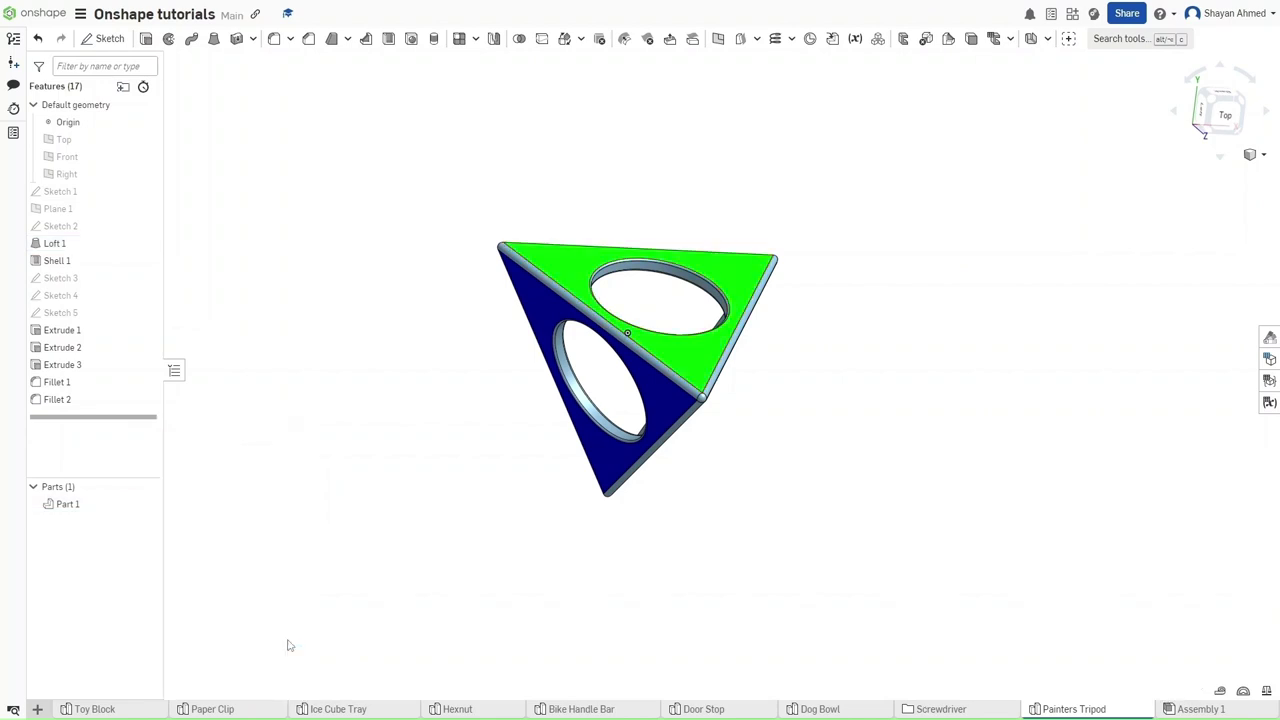
Set the appearance of the whole Part 1 to black, keeping the separate face colours
right_drag(451, 455, 517, 355)
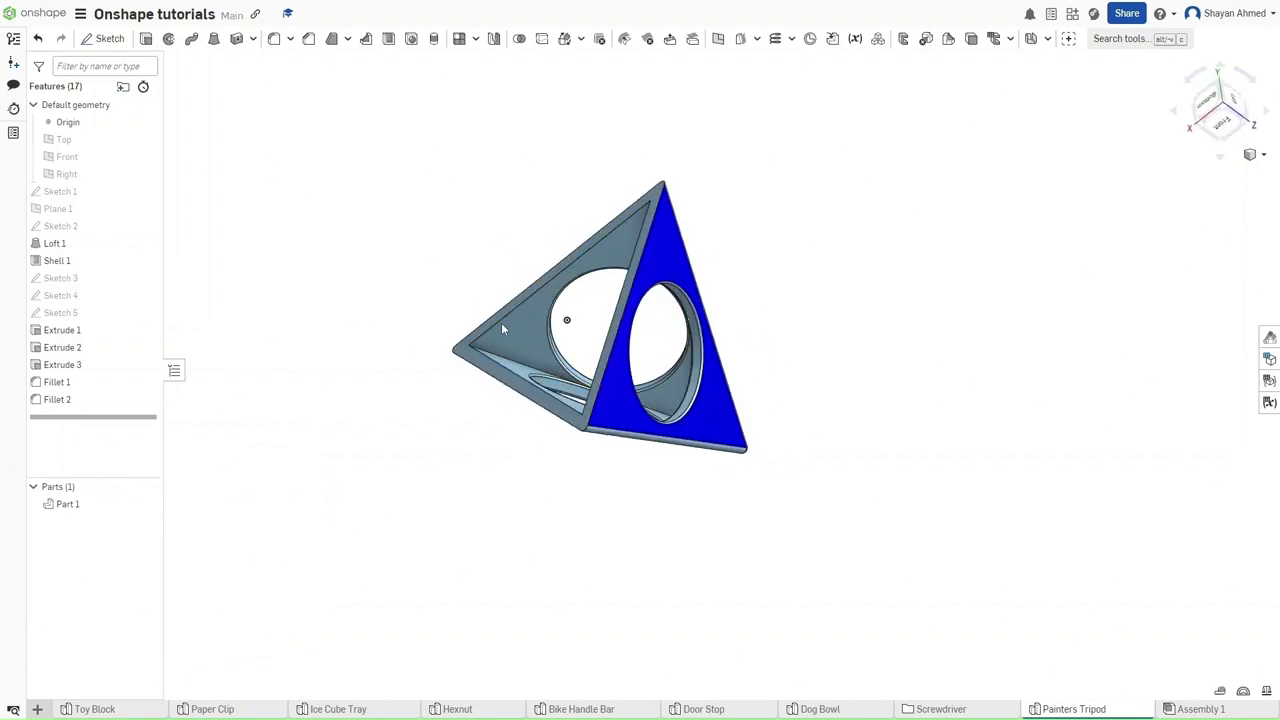
right_click(93, 511)
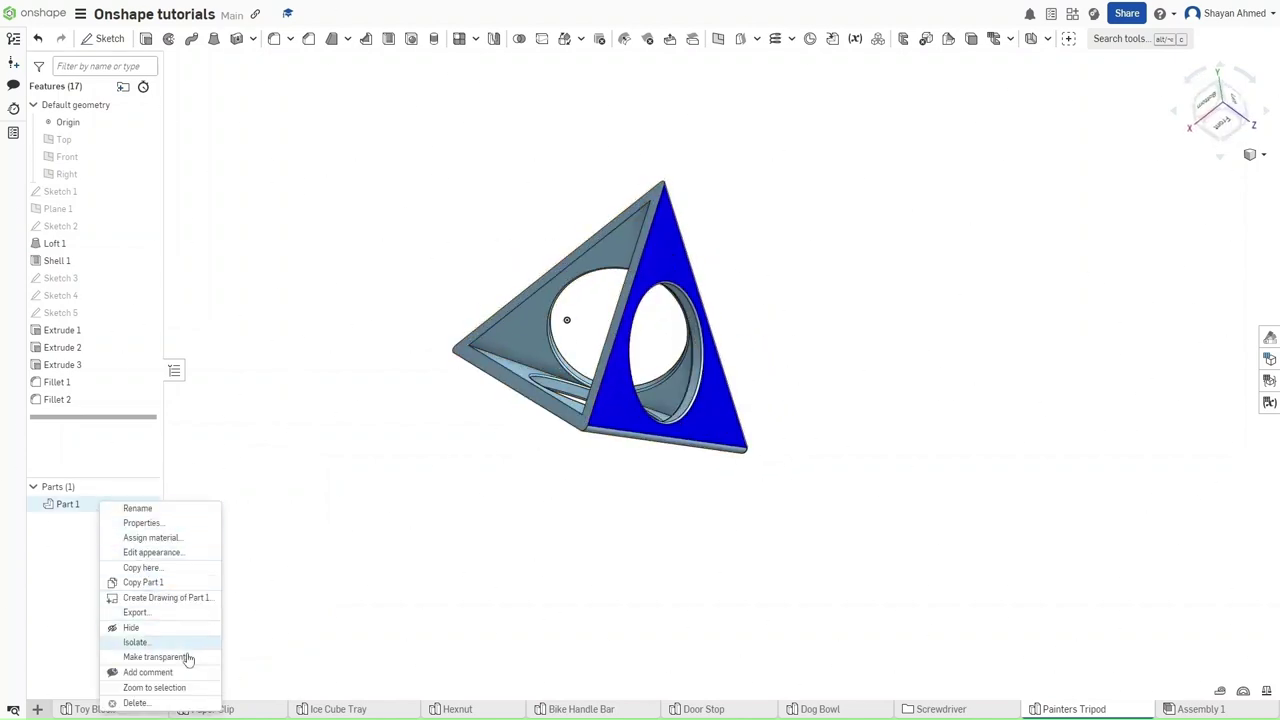
click(156, 558)
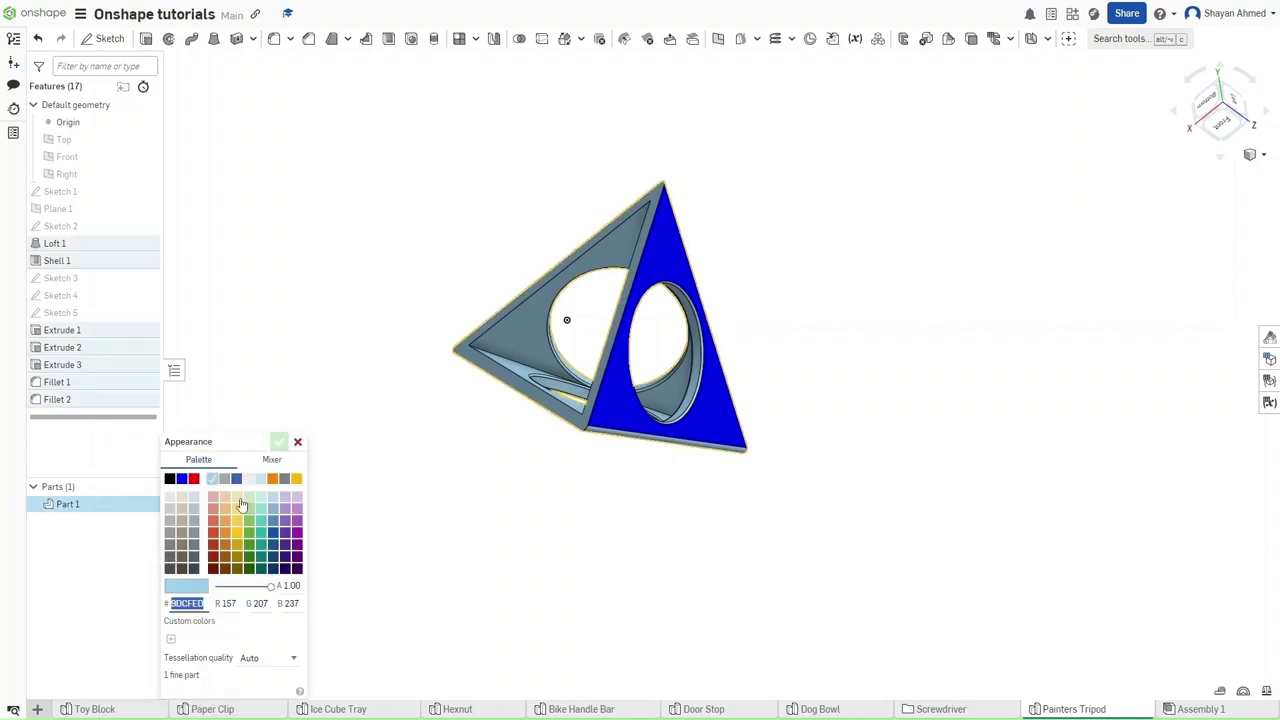
click(172, 481)
click(279, 441)
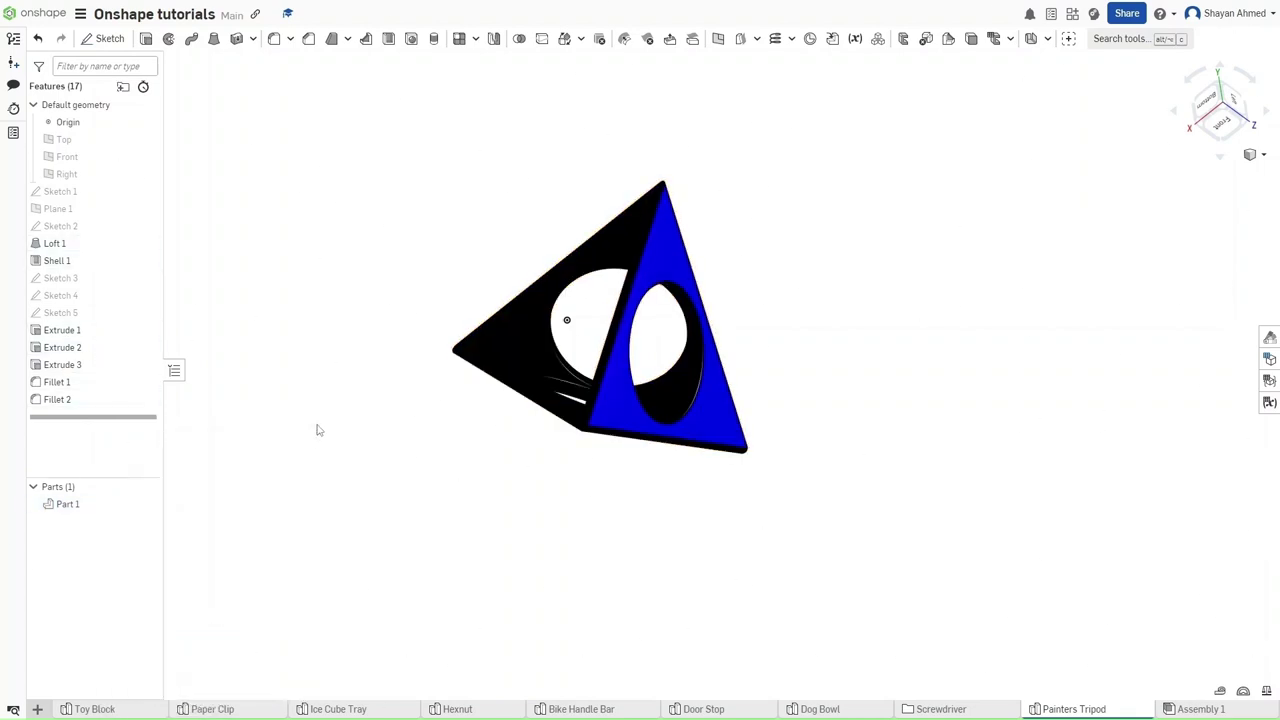
Inspect the coloured tripod from several sides and set the view to isometric
right_drag(318, 430, 595, 473)
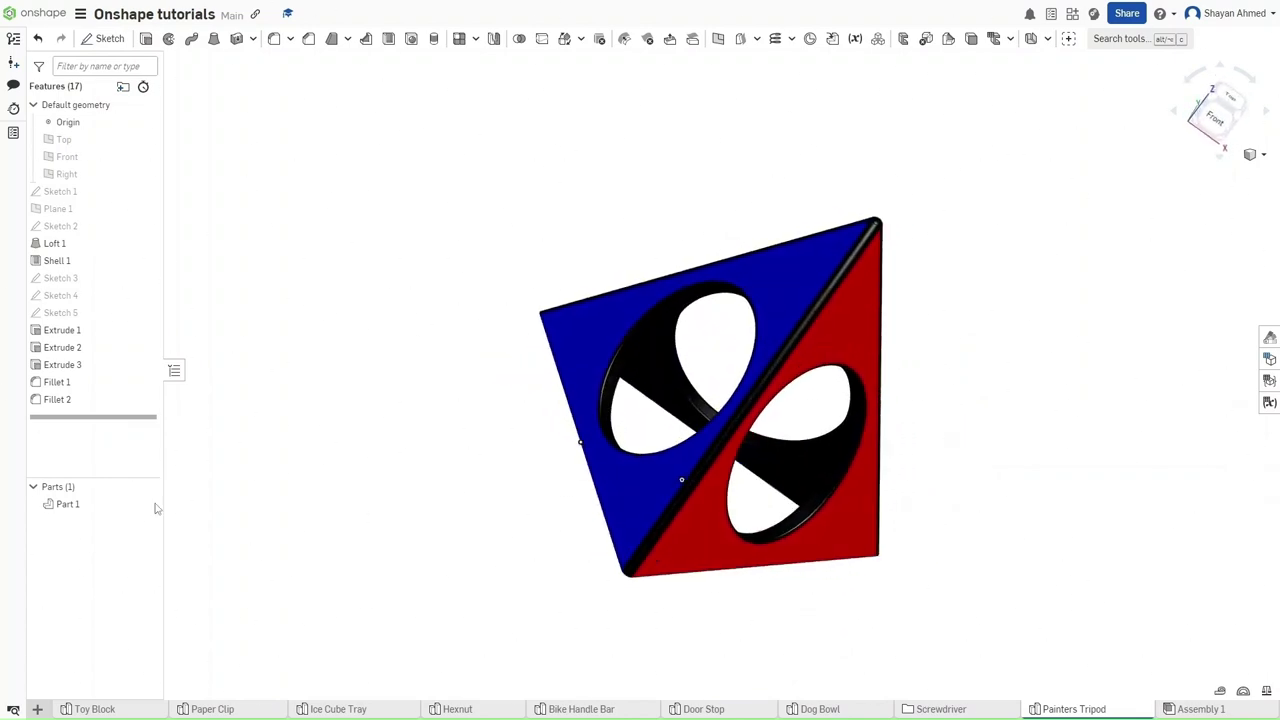
right_drag(434, 483, 369, 456)
key(shift+7)
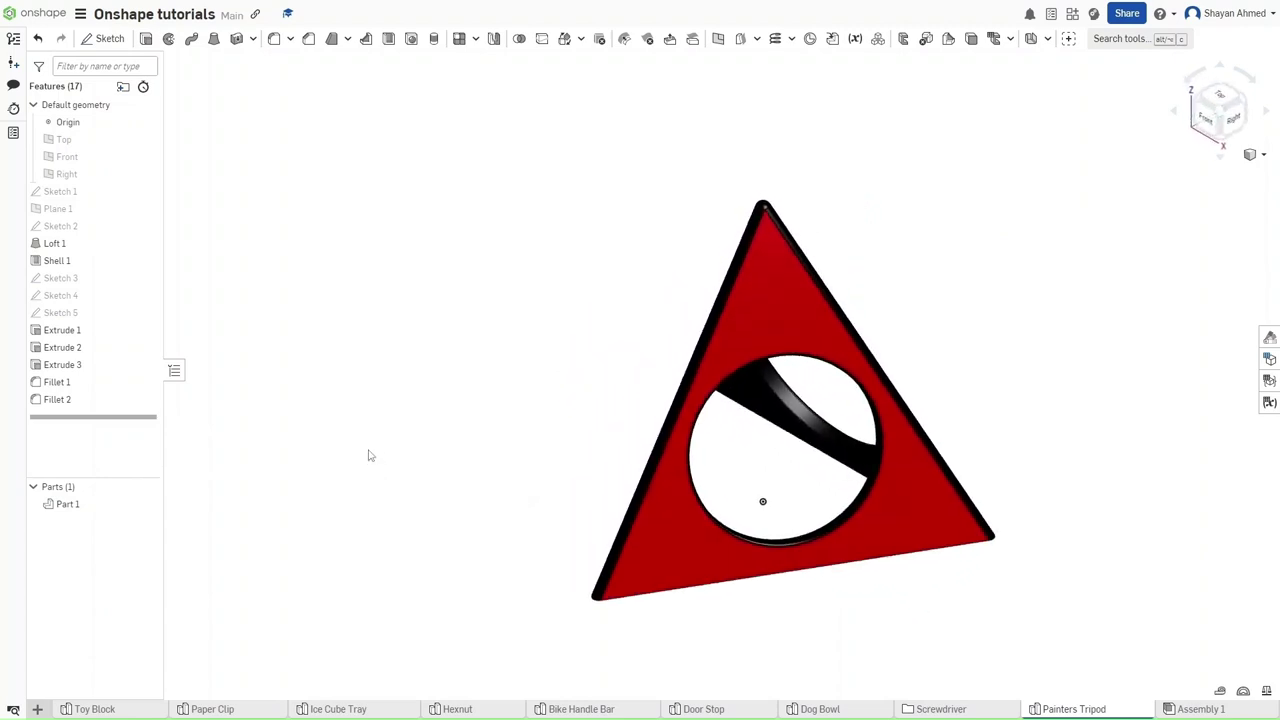